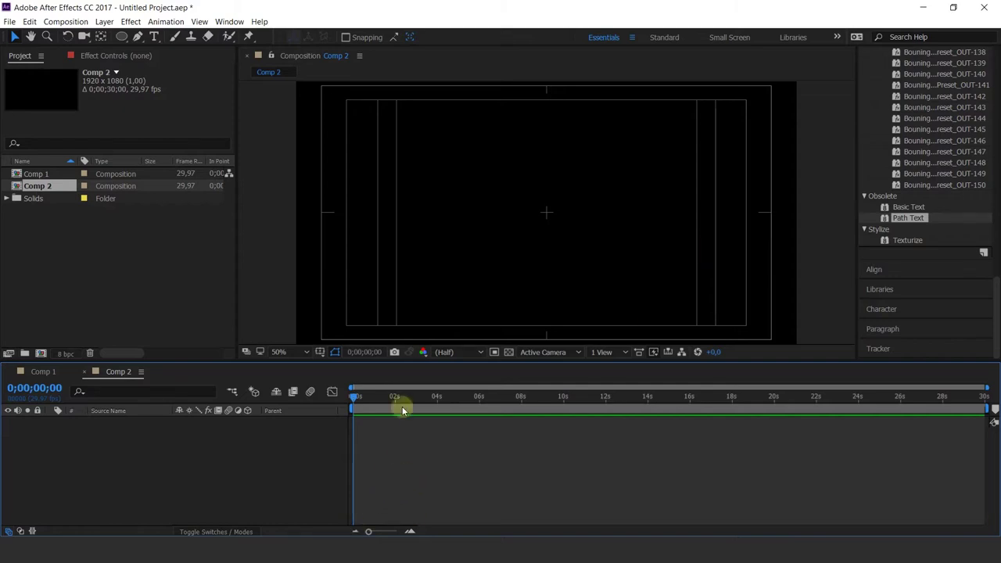
Add a text layer reading "PErfect text" and centre it horizontally in Comp 2
left_click_drag(433, 312, 395, 227)
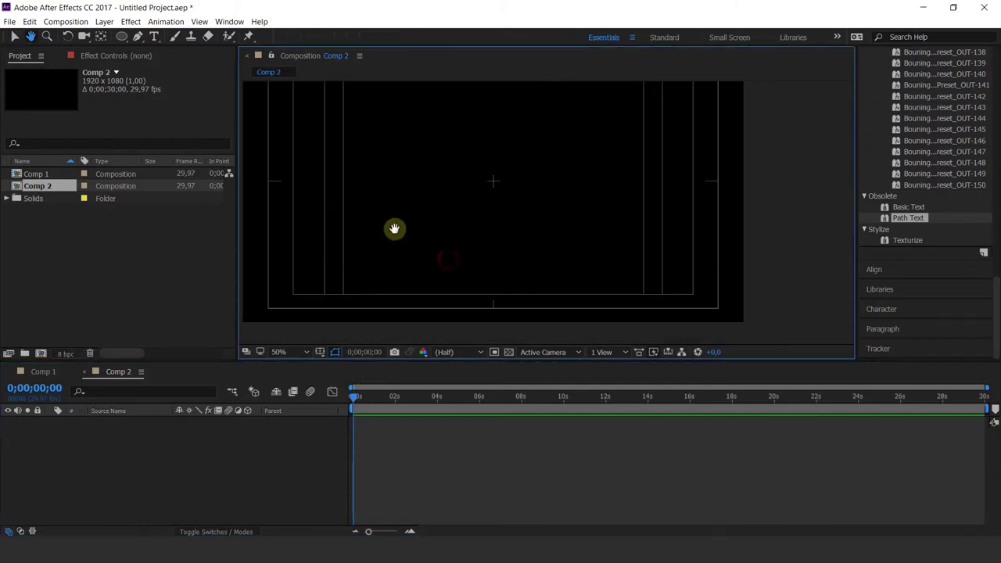
left_click(153, 37)
left_click(427, 162)
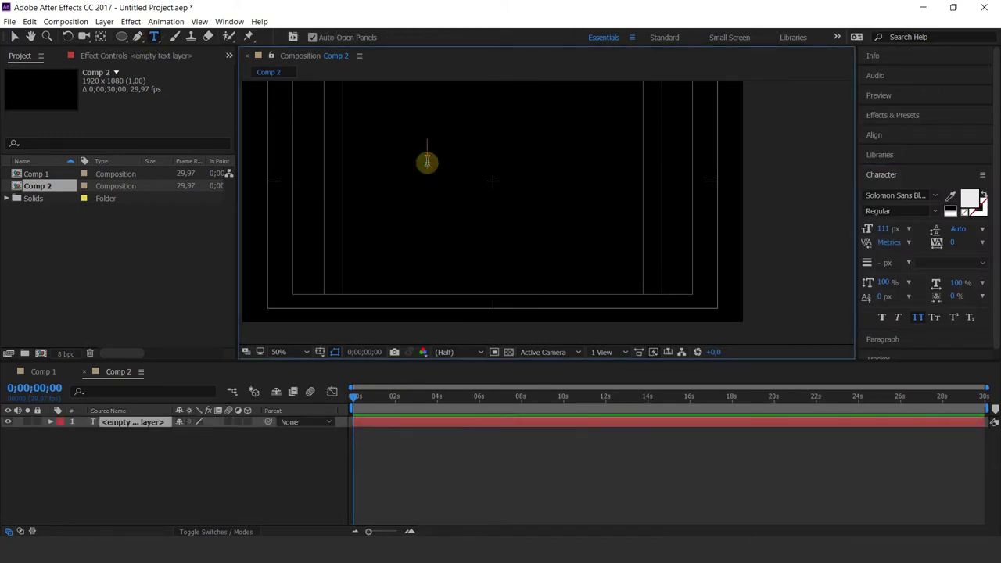
type("PE")
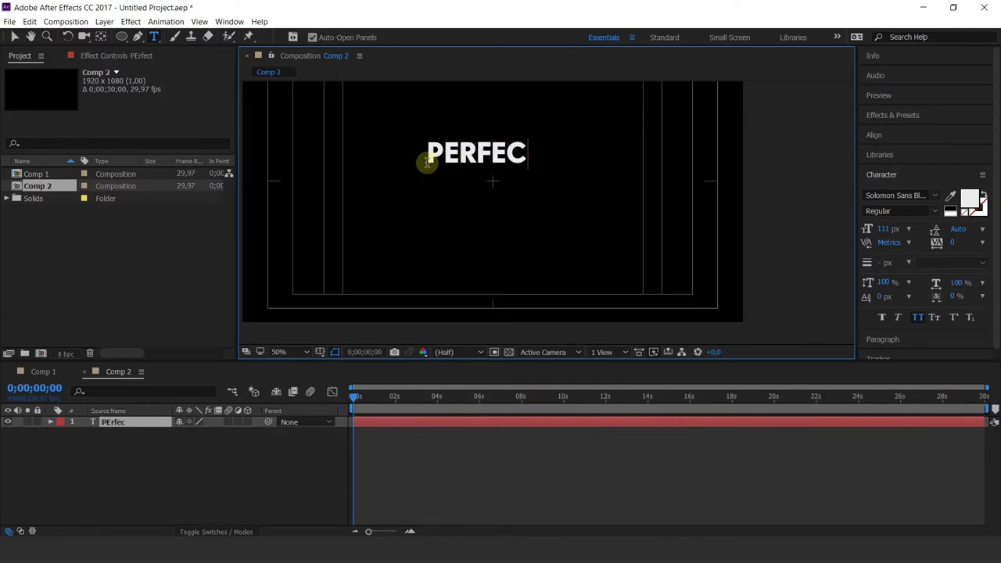
type("rfect text")
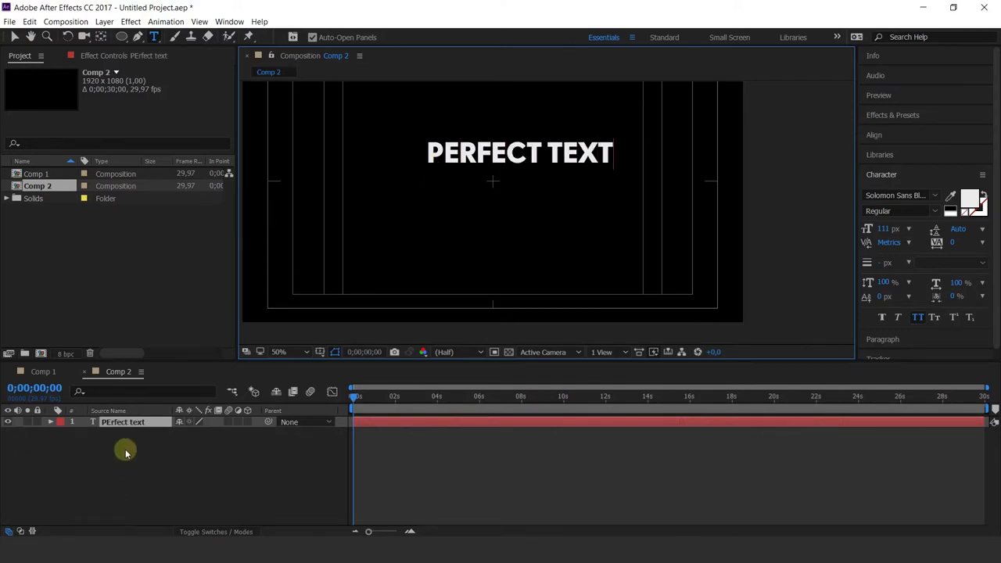
left_click(144, 426)
key("v")
left_click_drag(547, 161, 603, 214)
key("period")
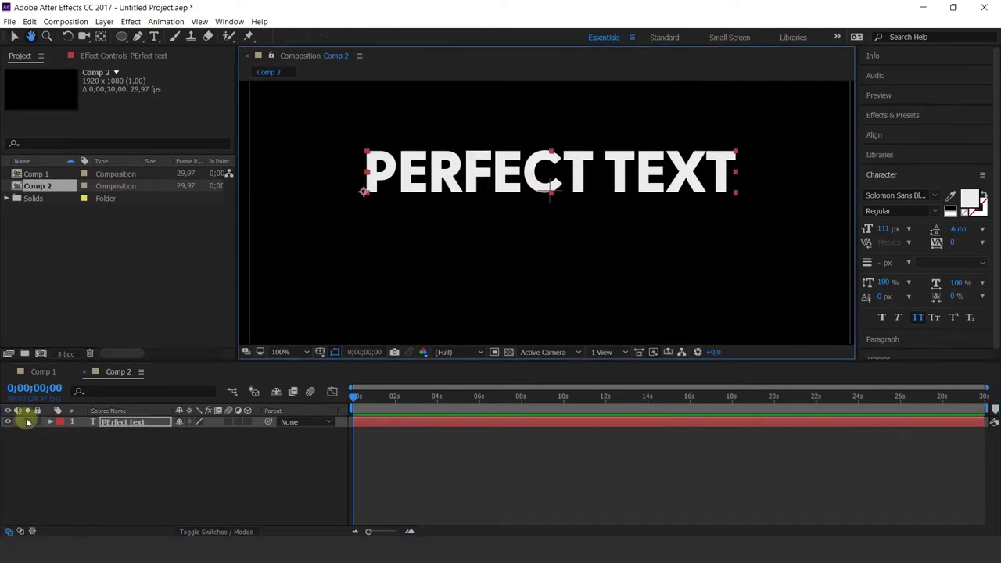
Expand the text layer's properties down to the contents of its Text group
left_click(50, 423)
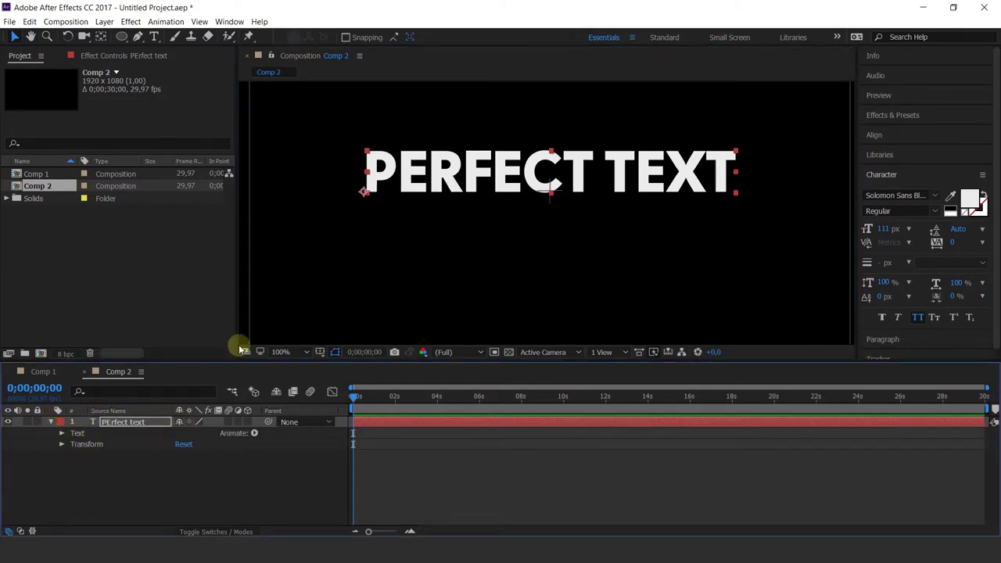
left_click(61, 436)
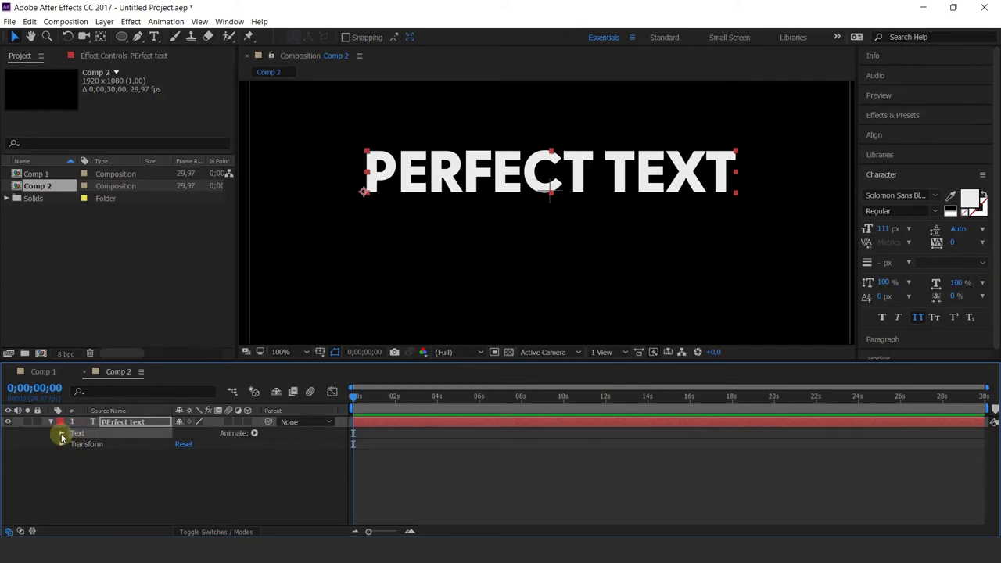
left_click(61, 436)
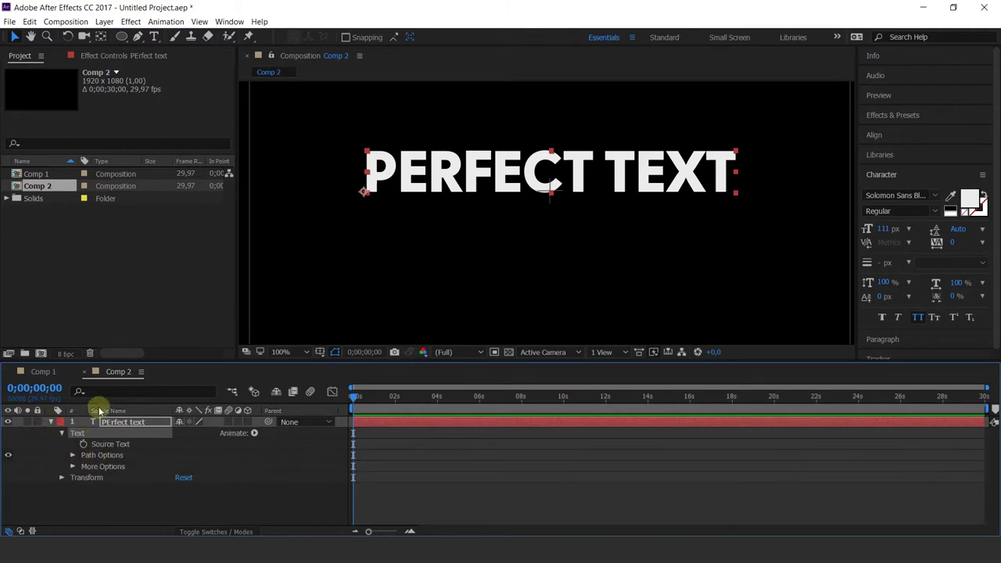
Add a Position animator to the text layer
left_click(251, 433)
left_click(252, 433)
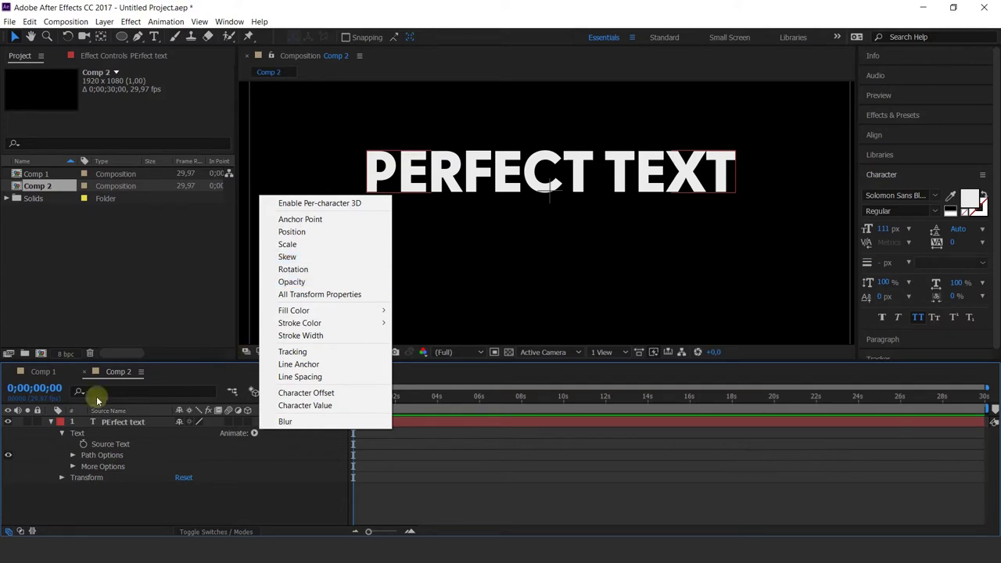
left_click(72, 455)
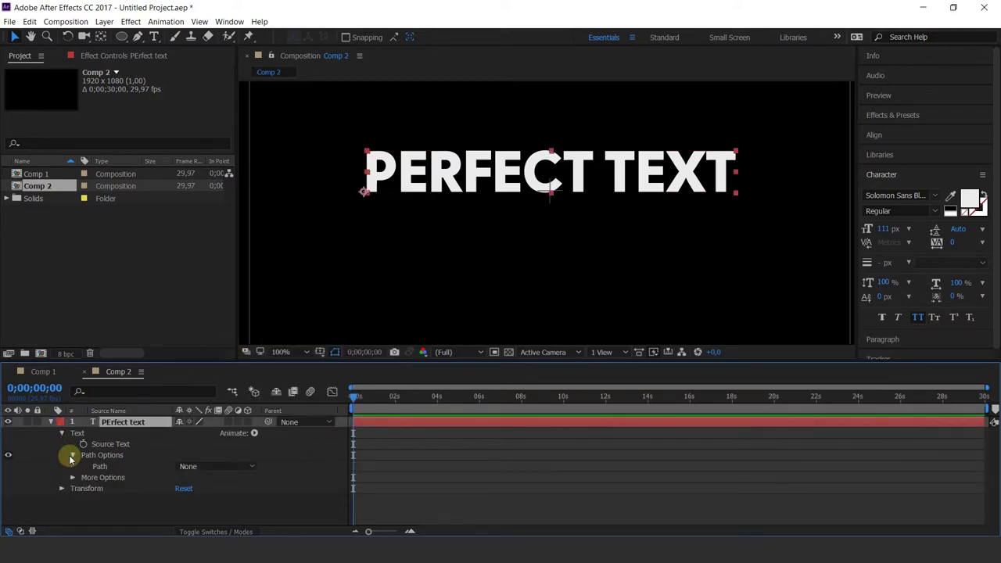
left_click(254, 432)
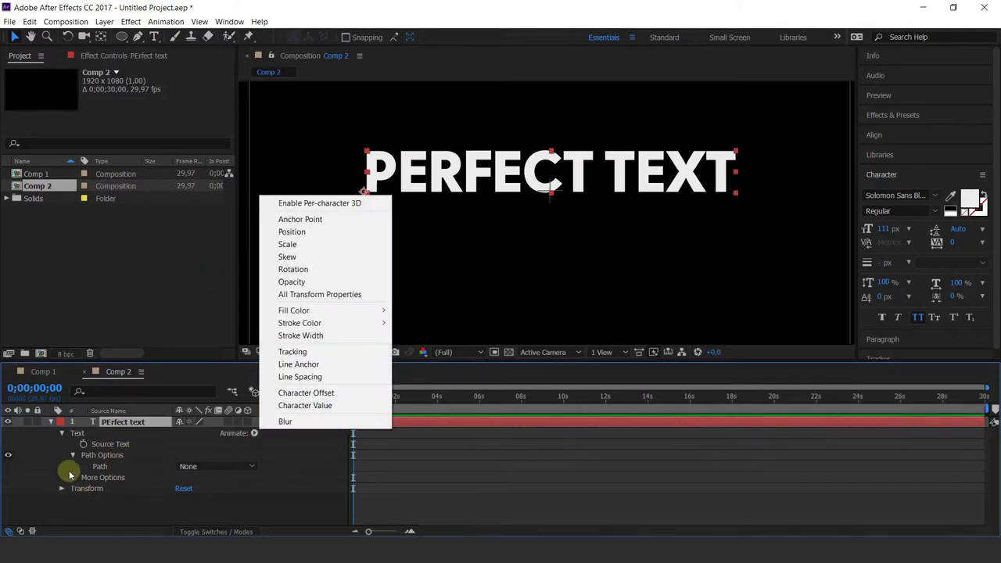
left_click(72, 455)
left_click(254, 432)
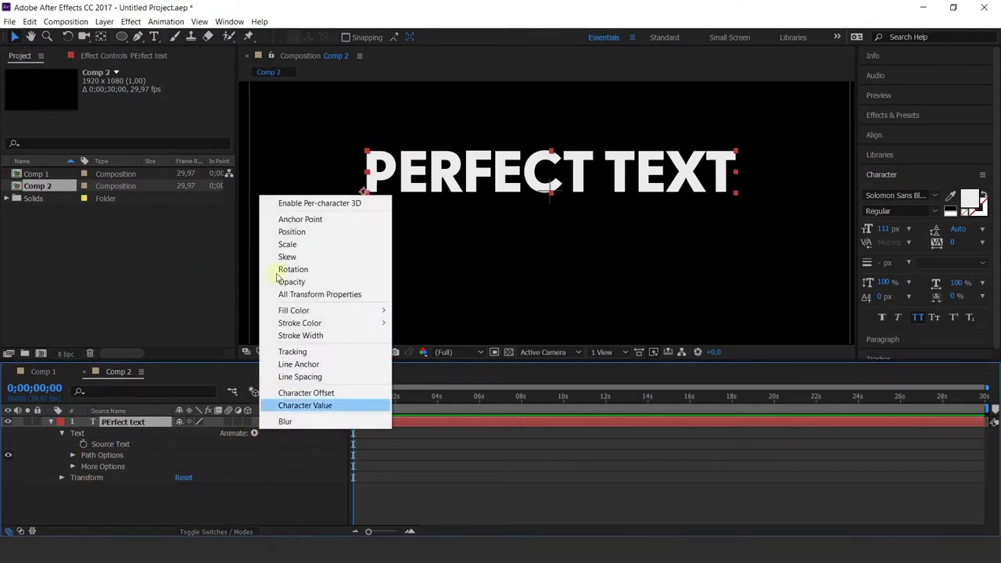
left_click(309, 234)
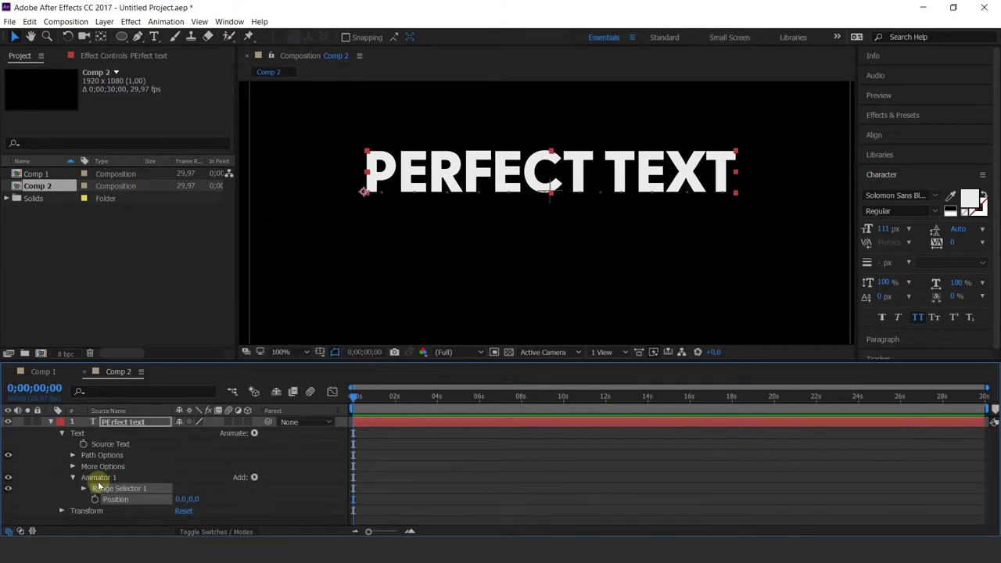
Keyframe the animator's Position at 0,0 at the composition start and at 0;00;00;20
left_click_drag(194, 499, 93, 508)
left_click(94, 500)
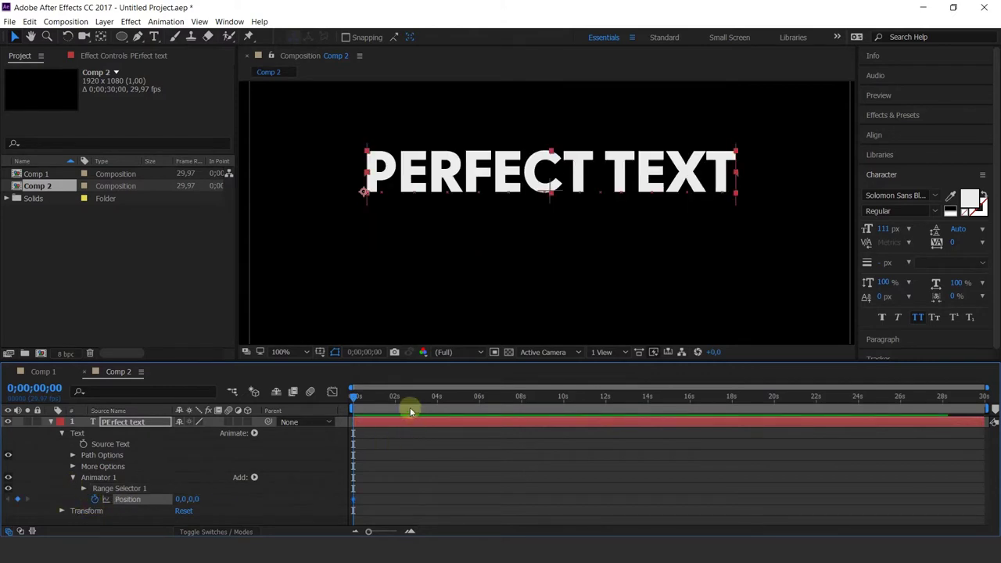
key("equal")
left_click(380, 397)
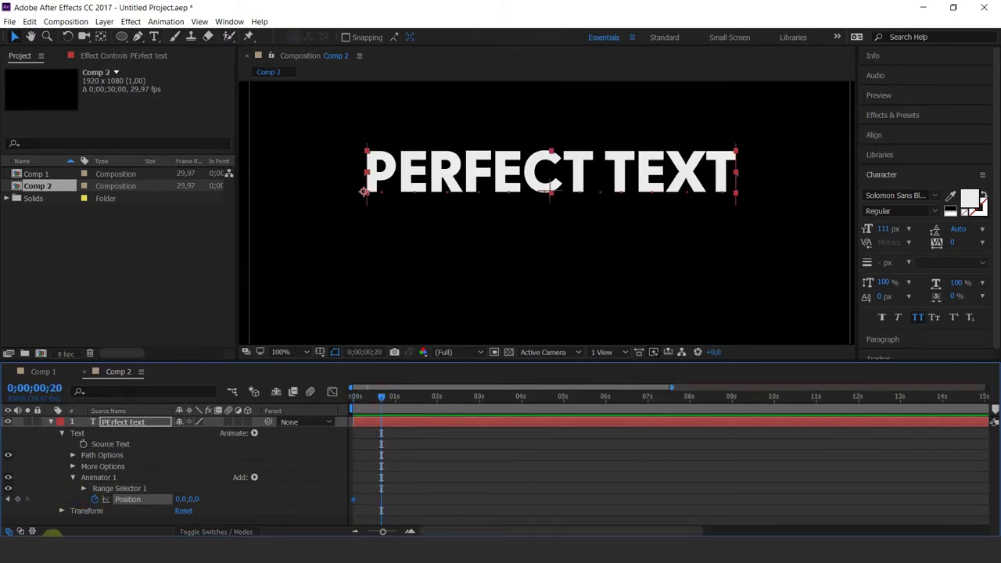
left_click(17, 500)
Set the animator's first Position keyframe to 0,146 and preview the rising text
key("Home")
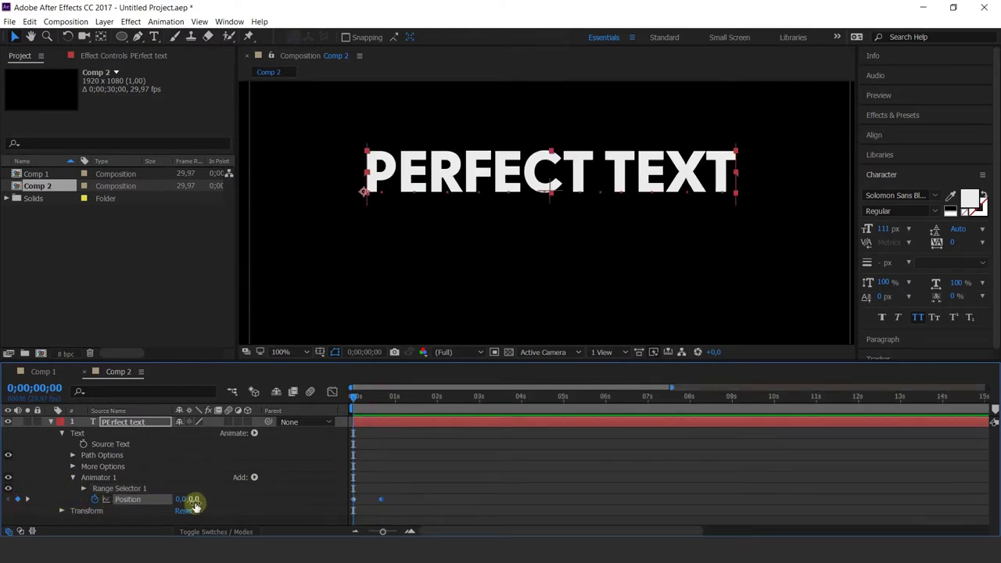
left_click_drag(195, 507, 297, 496)
key("space")
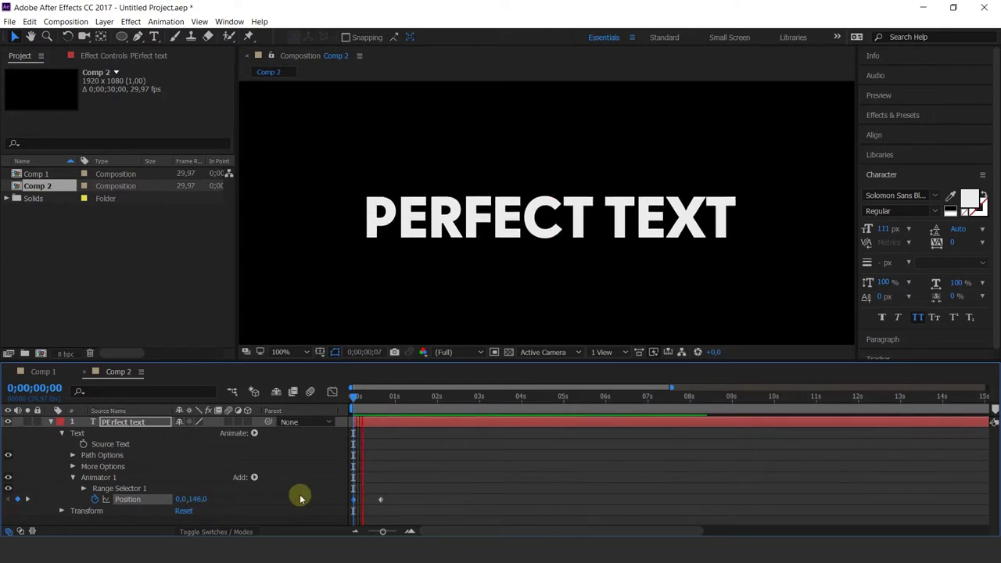
key("space")
Move the second Position keyframe to frame 10 and preview the faster animation
key("equal")
key("equal")
key("equal")
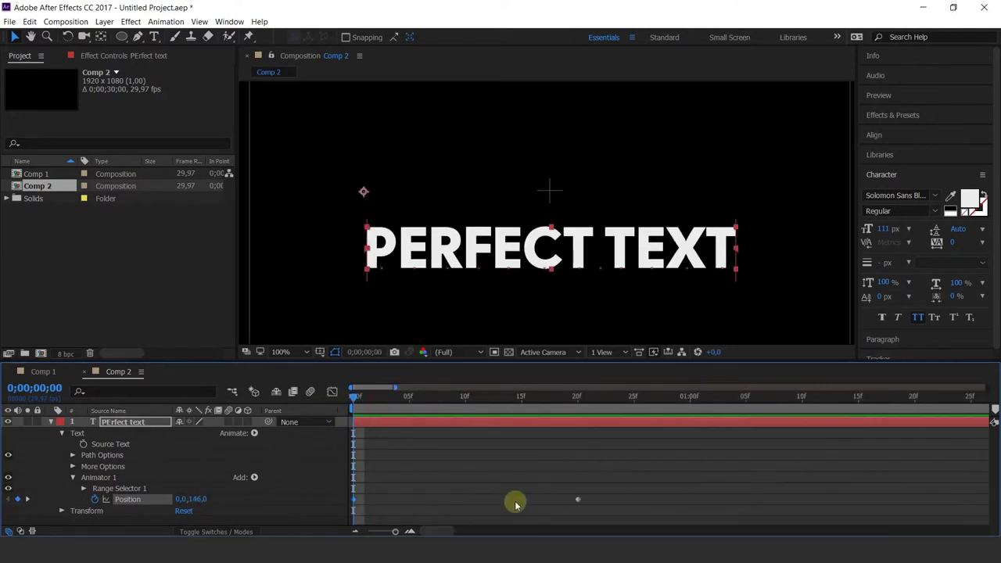
left_click_drag(579, 505, 467, 478)
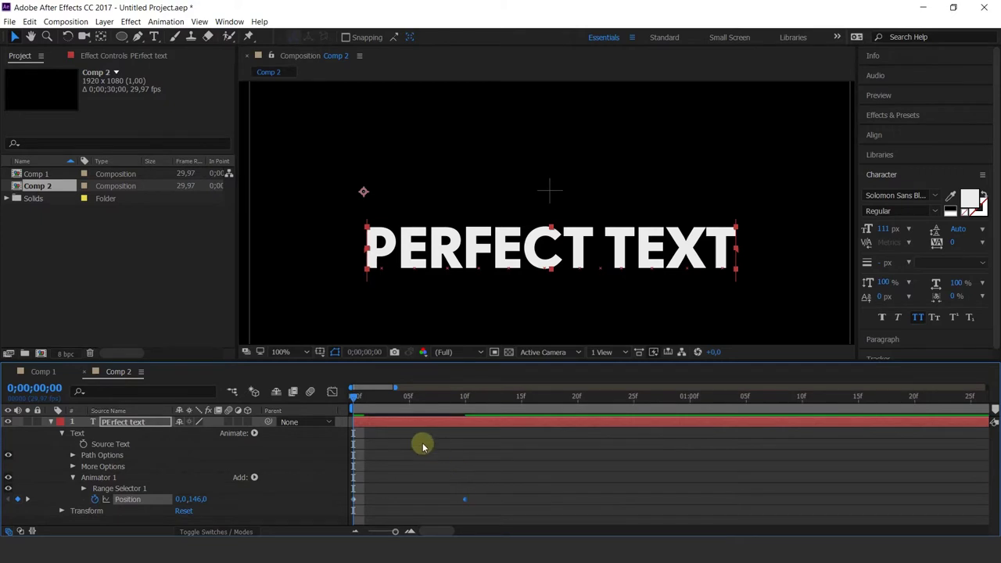
key("space")
left_click(398, 399)
key("space")
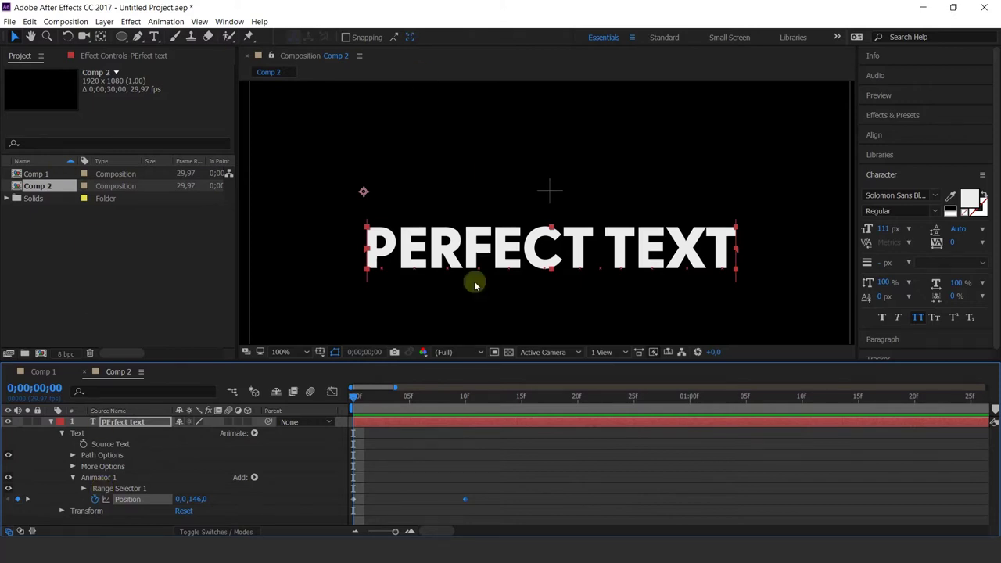
Draw a rectangular mask around the text's final position, its lower edge just beneath the letters, and preview the reveal
left_click_drag(474, 397, 522, 397)
left_click_drag(125, 38, 160, 37)
left_click_drag(294, 99, 790, 218)
left_click_drag(851, 225, 834, 197)
left_click(520, 397)
key("Home")
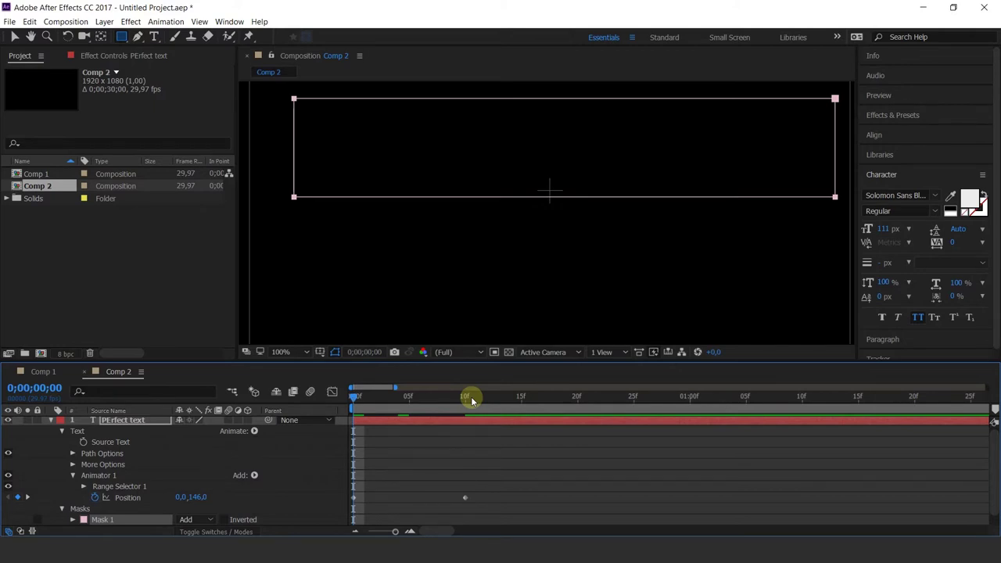
key("space")
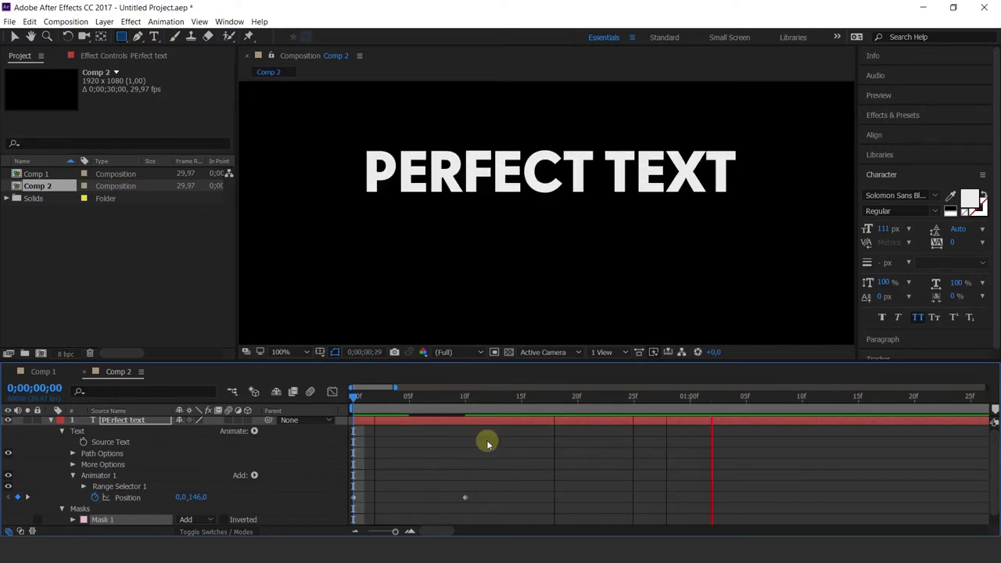
Move the current time to 0;00;00;15 and delete Mask 1 from the text layer
left_click(474, 407)
left_click_drag(494, 474, 375, 525)
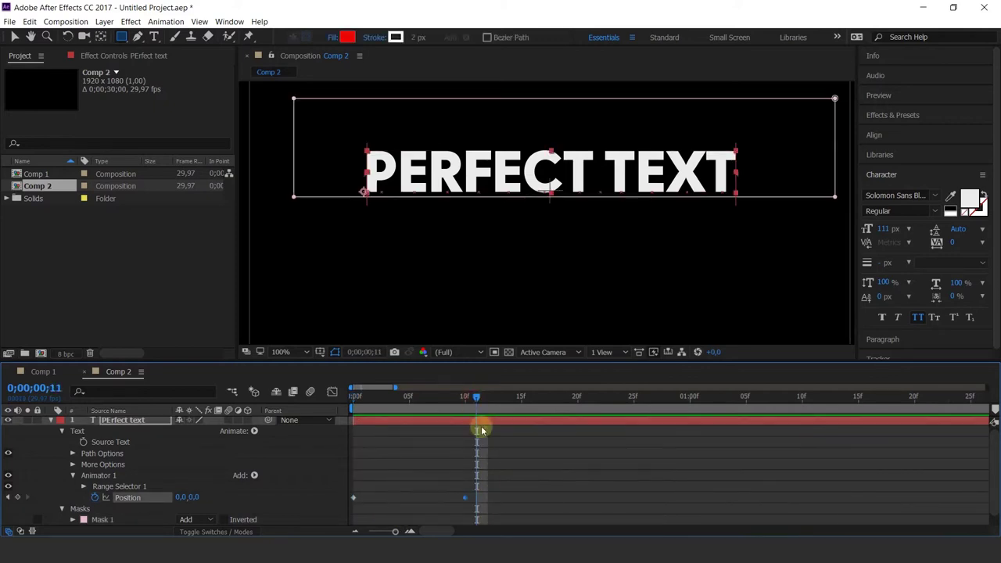
left_click_drag(503, 402, 520, 400)
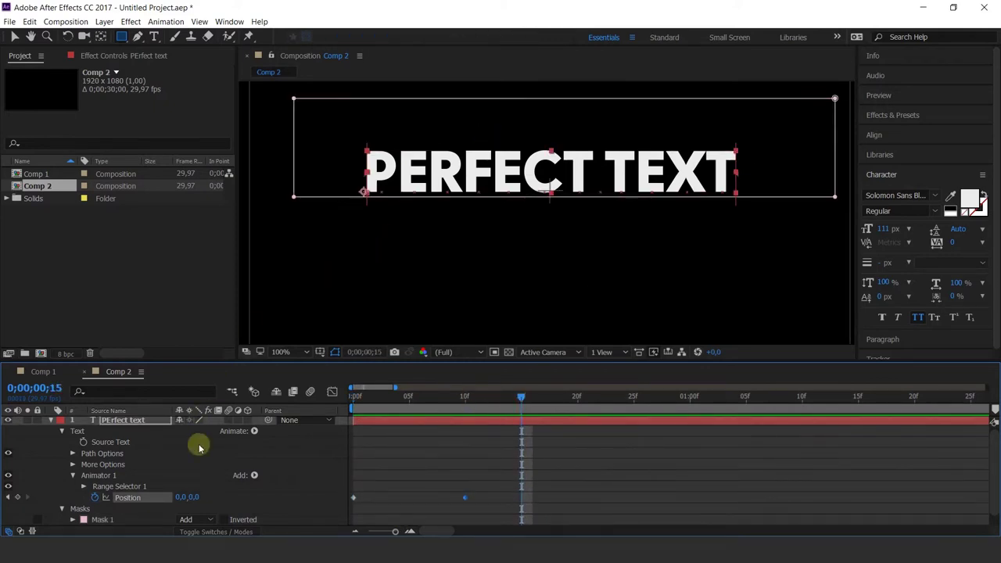
left_click(101, 519)
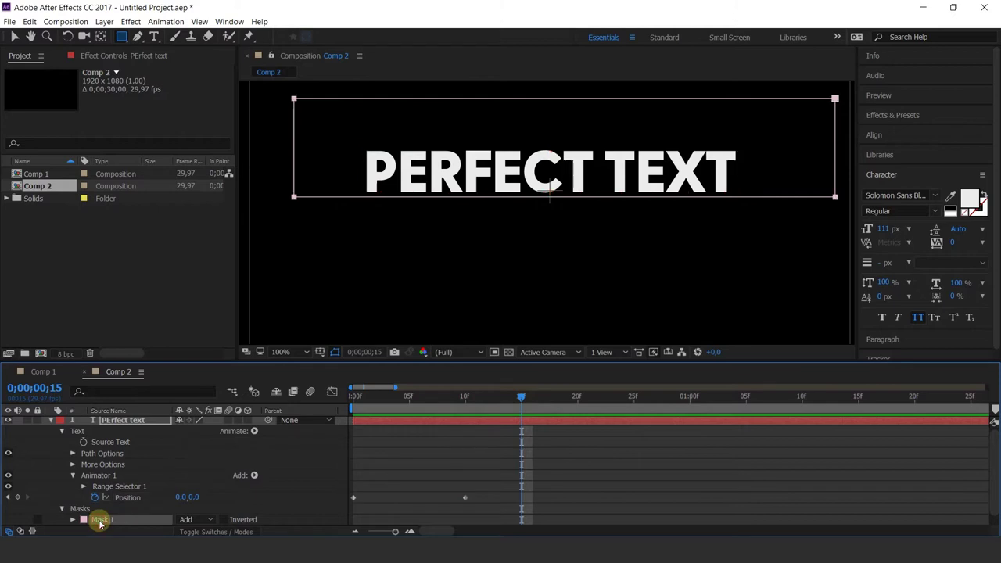
key("Delete")
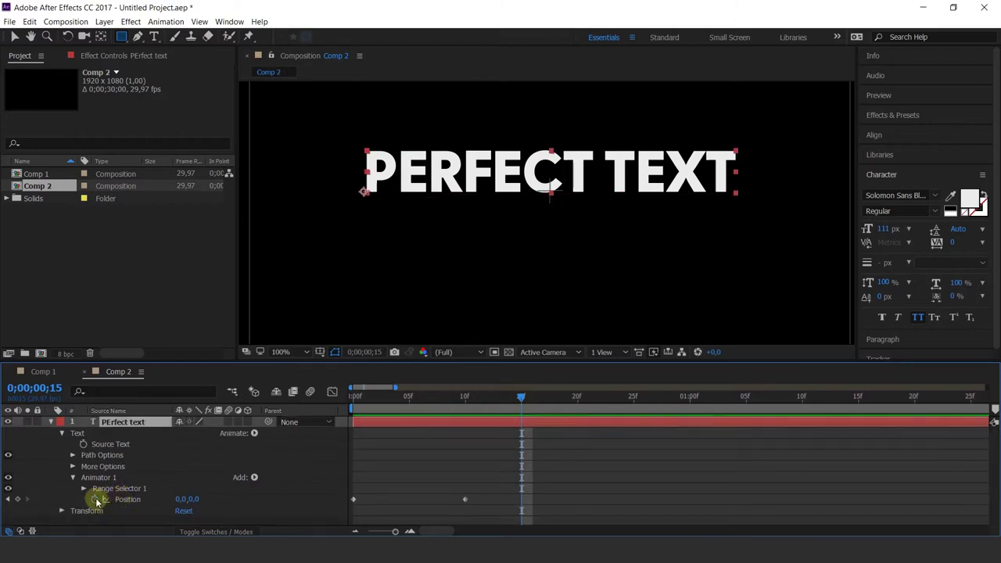
Remove the Position keyframes and delete Animator 1 from the text layer
left_click(95, 498)
key("Home")
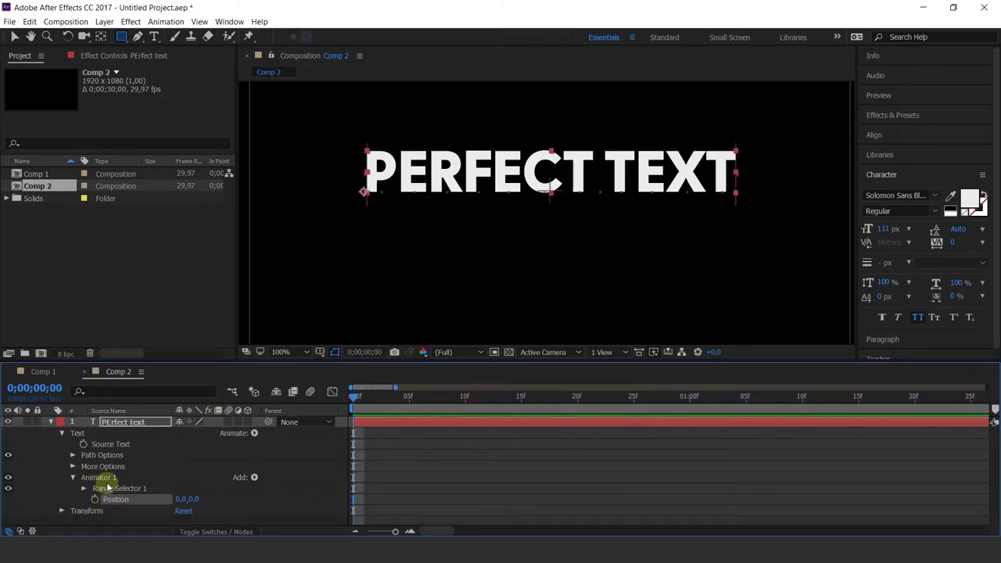
left_click(111, 489)
left_click(99, 477)
key("Delete")
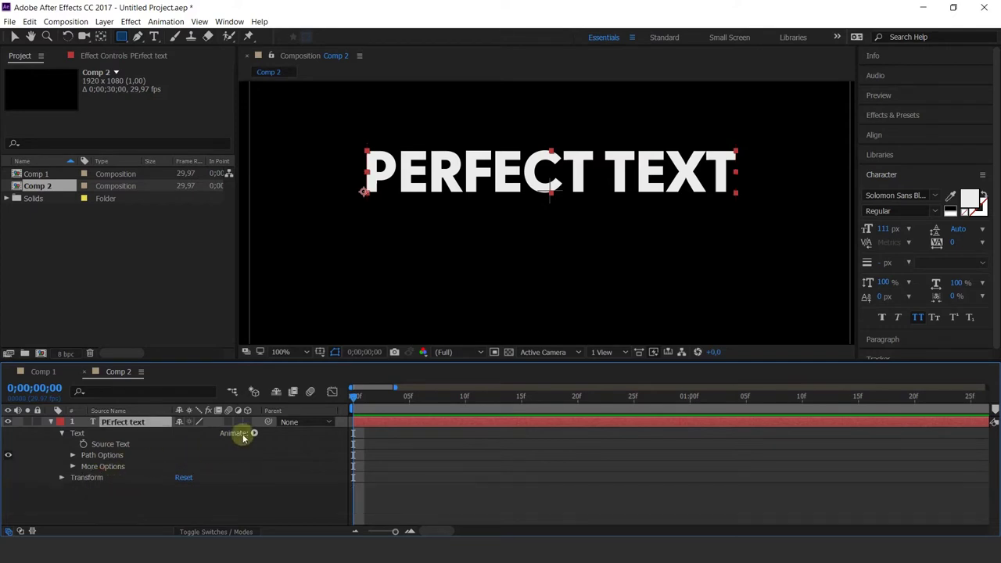
Add an Opacity animator to the text layer and set its Opacity to 0%
left_click(253, 432)
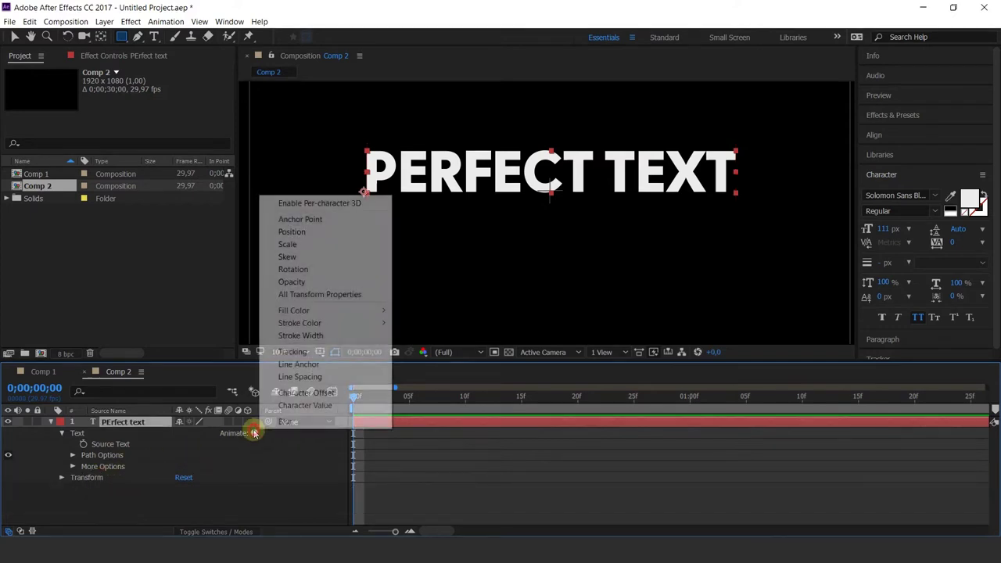
left_click(299, 283)
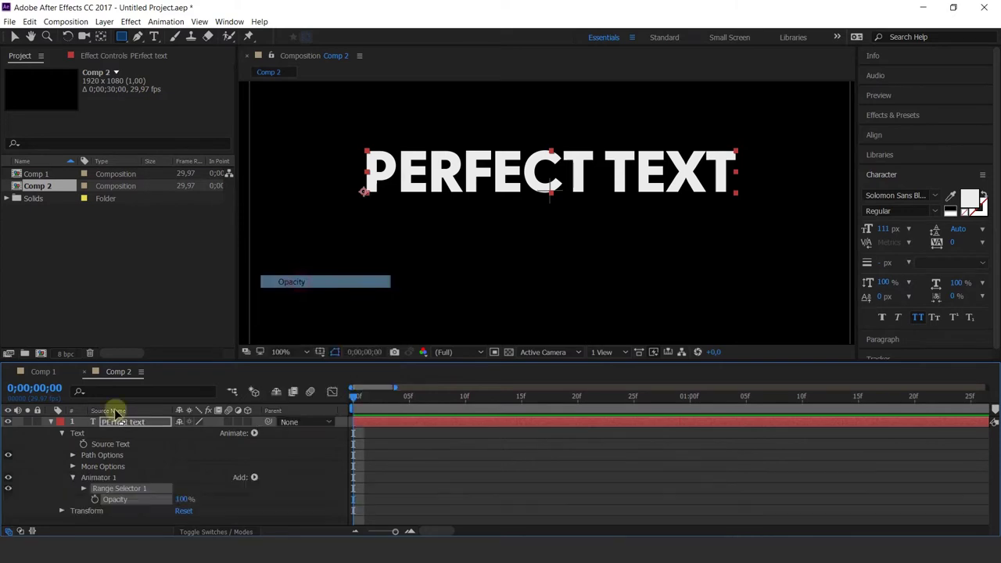
left_click_drag(184, 499, 34, 506)
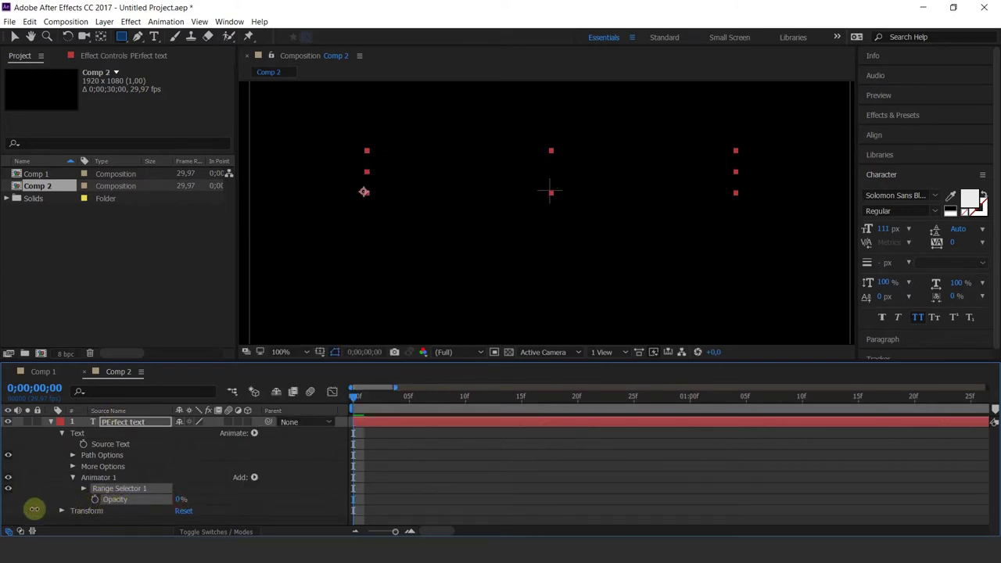
Expand Range Selector 1 and try out its Start and End values, leaving them at 0% and 100%
left_click(83, 489)
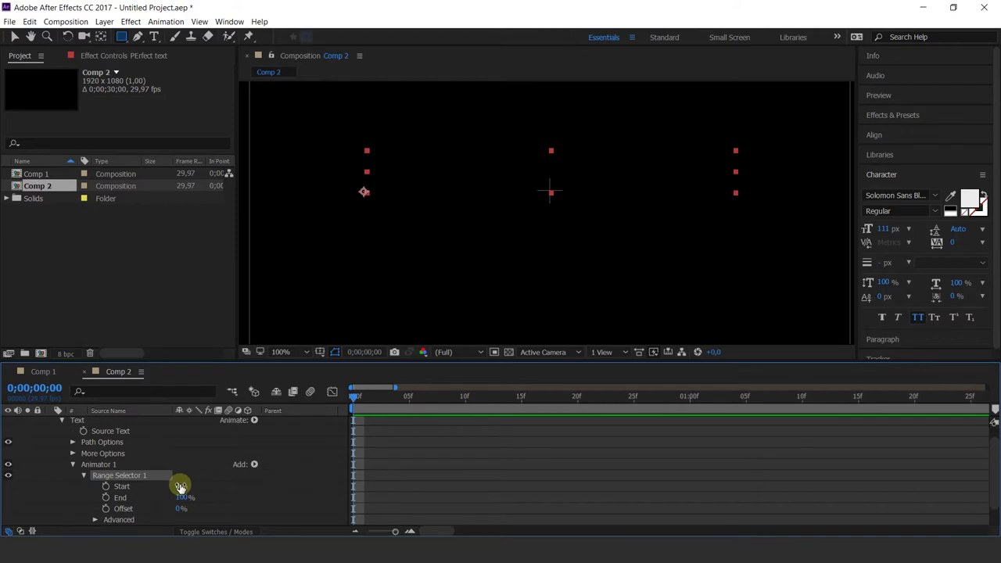
left_click_drag(180, 486, 31, 488)
left_click_drag(183, 500, 358, 491)
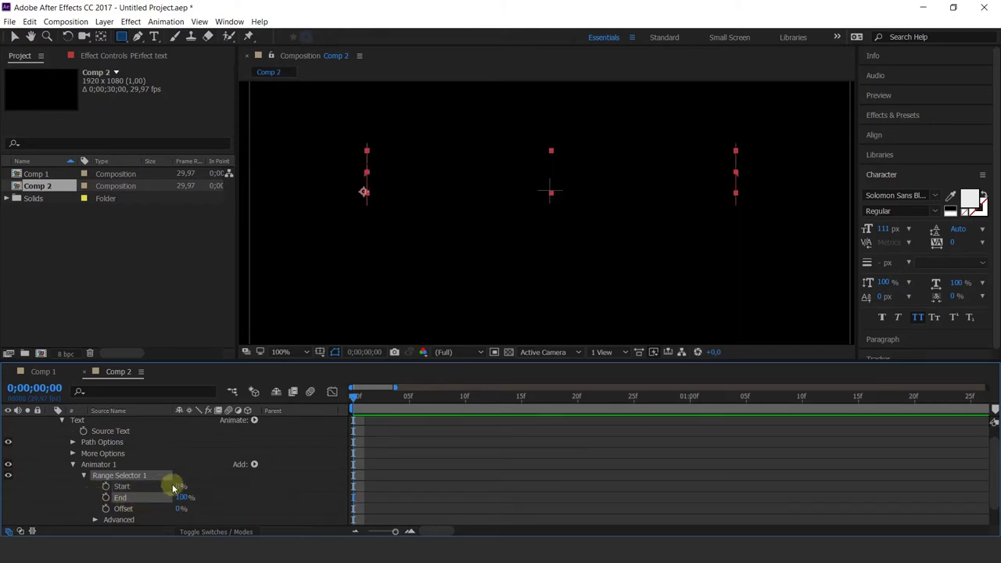
Keyframe the Range Selector's Start at 0% at the beginning, raise it at 0;00;00;20 until all letters show, and preview
left_click(106, 487)
left_click_drag(404, 399, 576, 414)
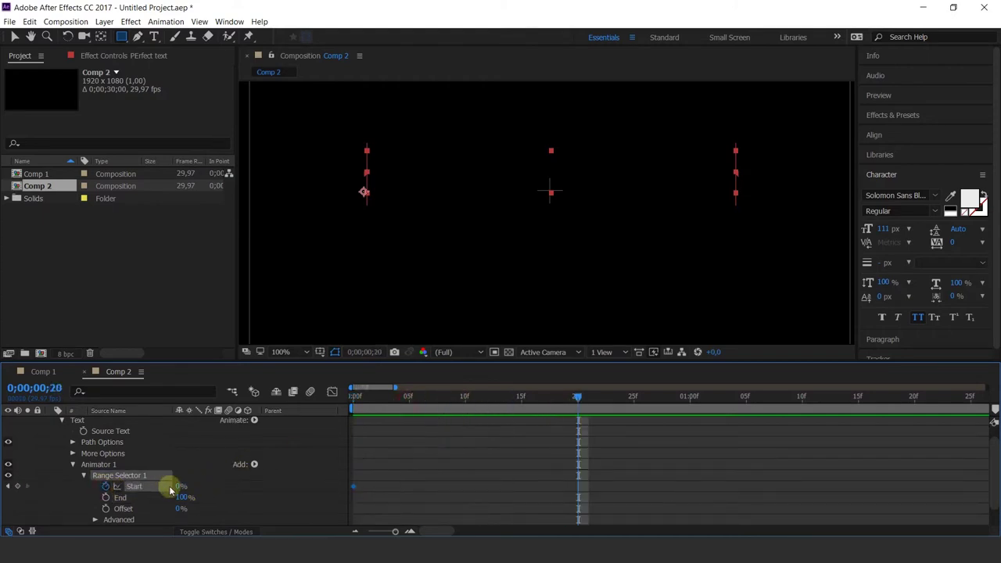
left_click_drag(178, 487, 317, 494)
left_click_drag(431, 398, 222, 405)
key("space")
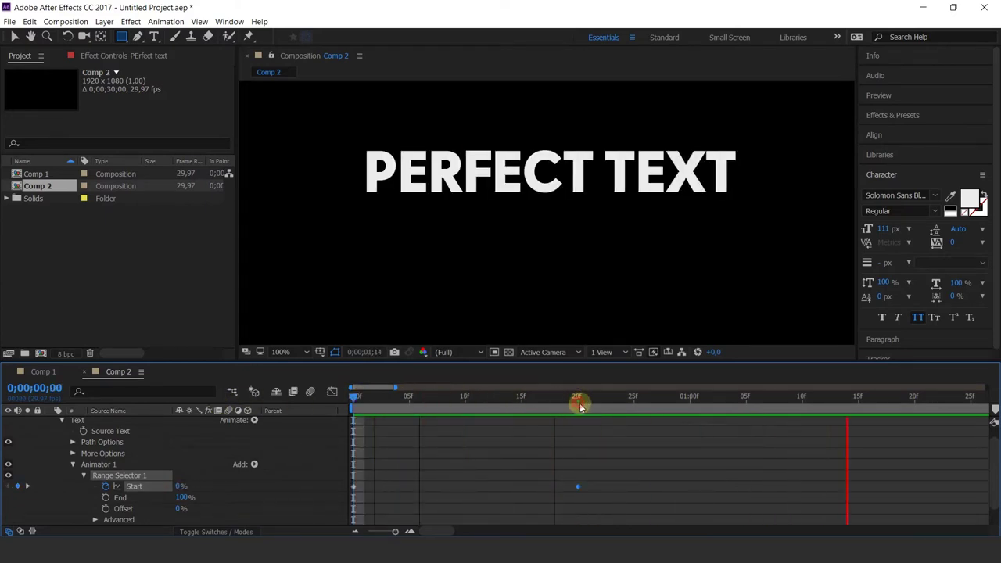
Try an Offset of -100% on Range Selector 1 at 0;00;00;05, and undo it
key("space")
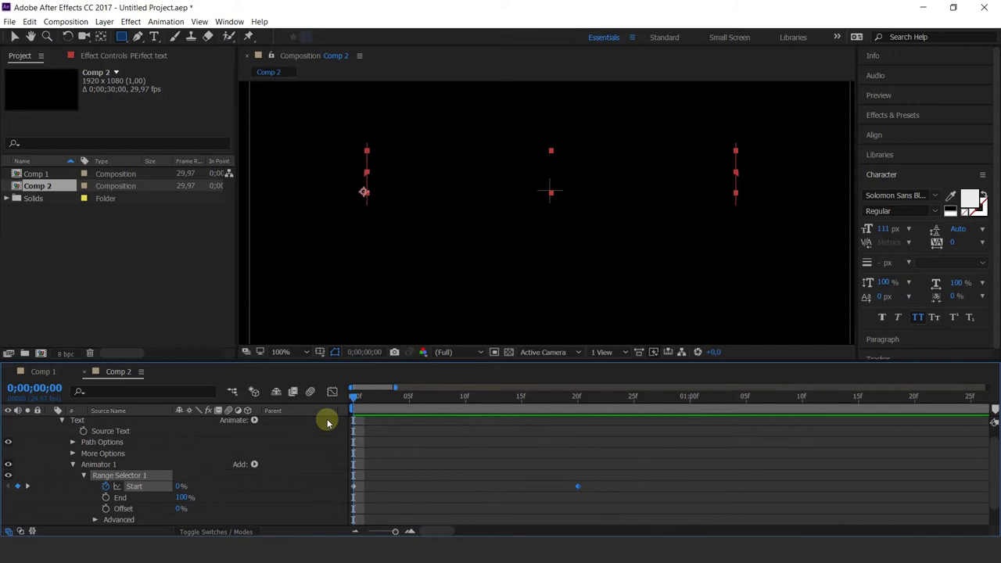
left_click_drag(498, 399, 409, 399)
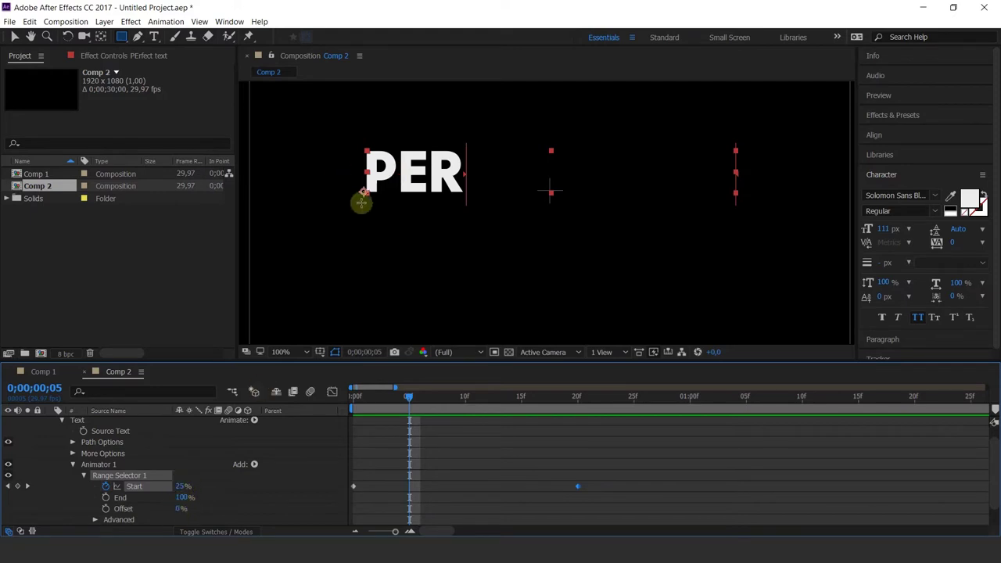
left_click_drag(180, 508, 94, 520)
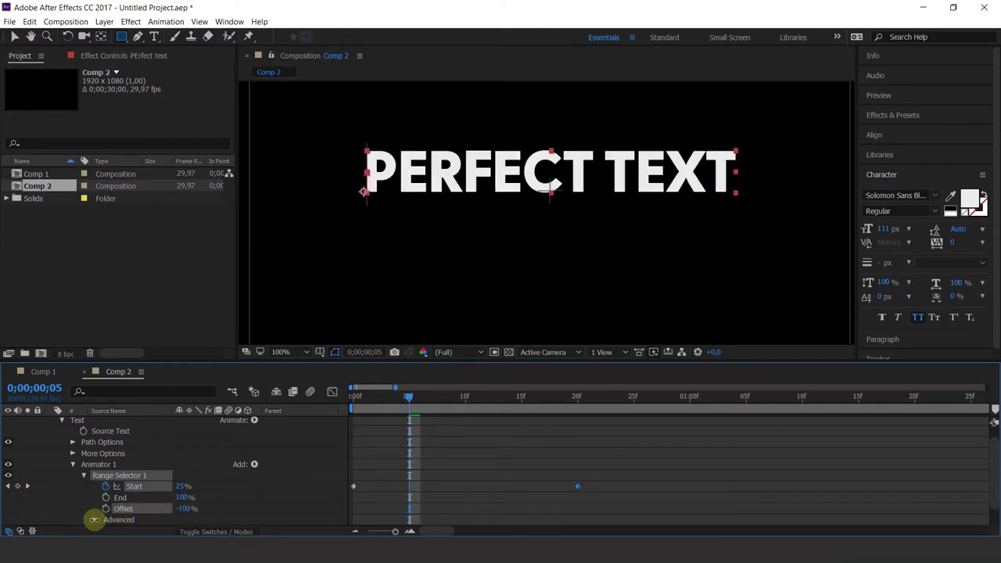
left_click(241, 514)
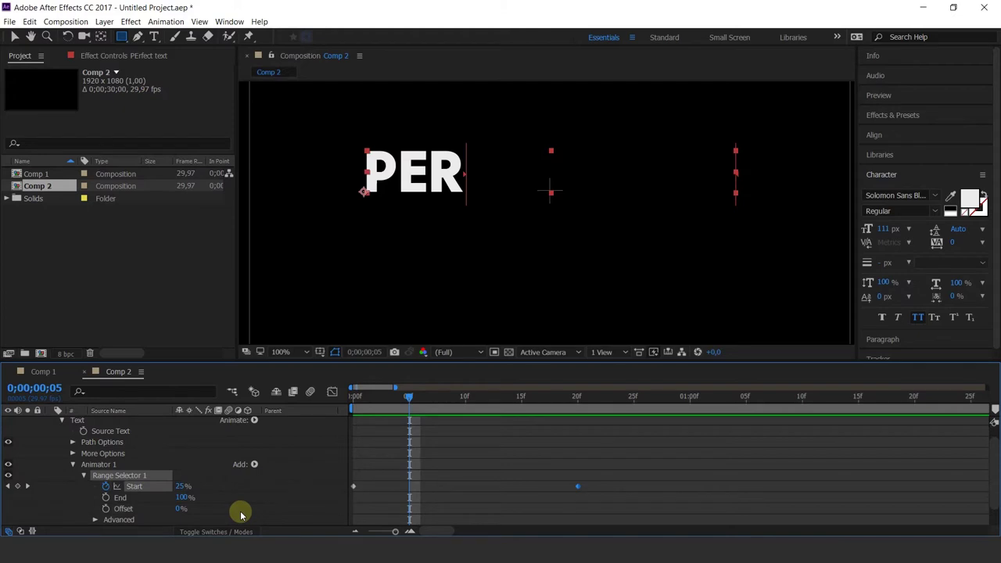
Expand the Advanced settings of Range Selector 1 and enlarge the timeline area to show them
scroll(194, 462, "down", 1)
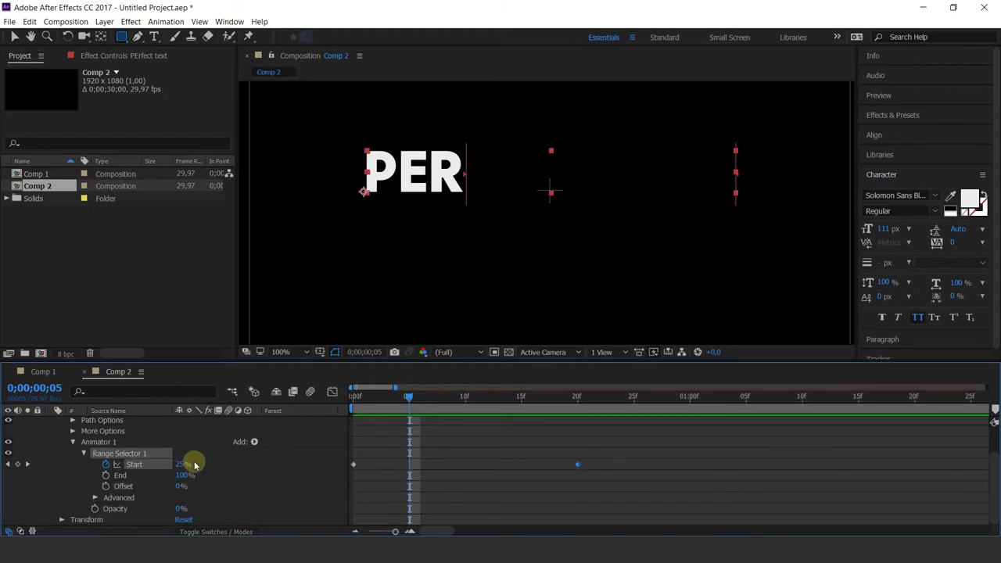
left_click(94, 498)
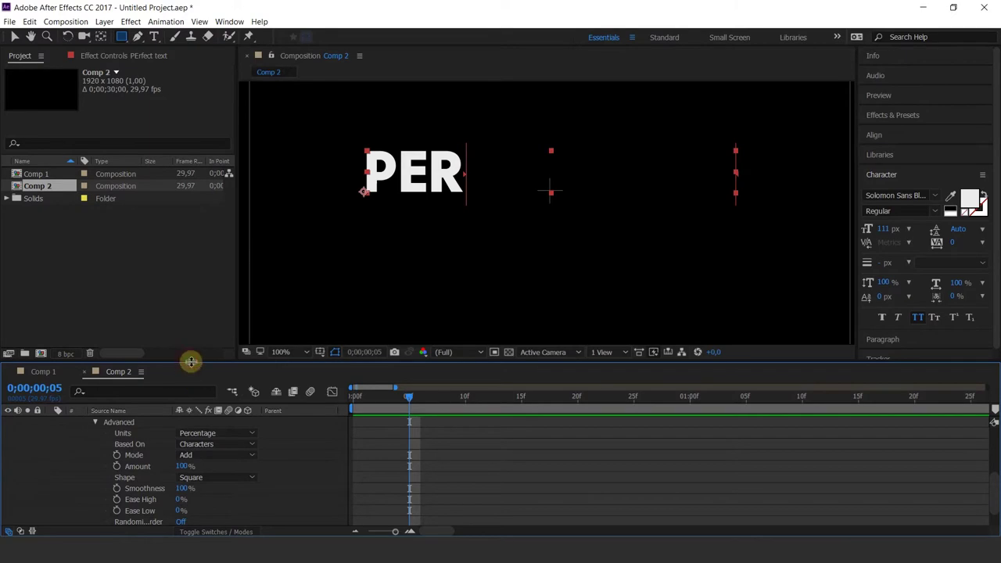
left_click_drag(191, 361, 192, 360)
scroll(120, 422, "up", 1)
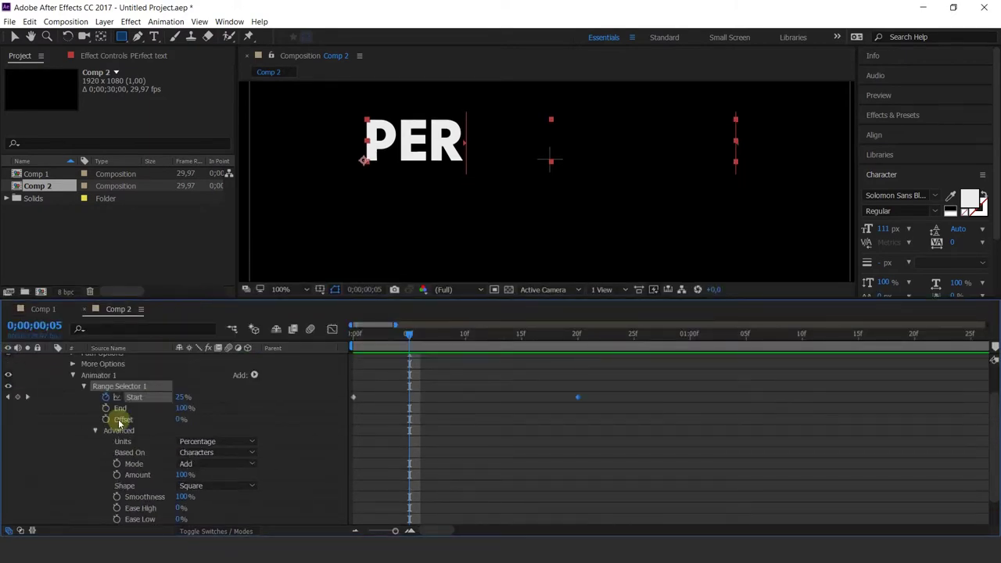
left_click(71, 458)
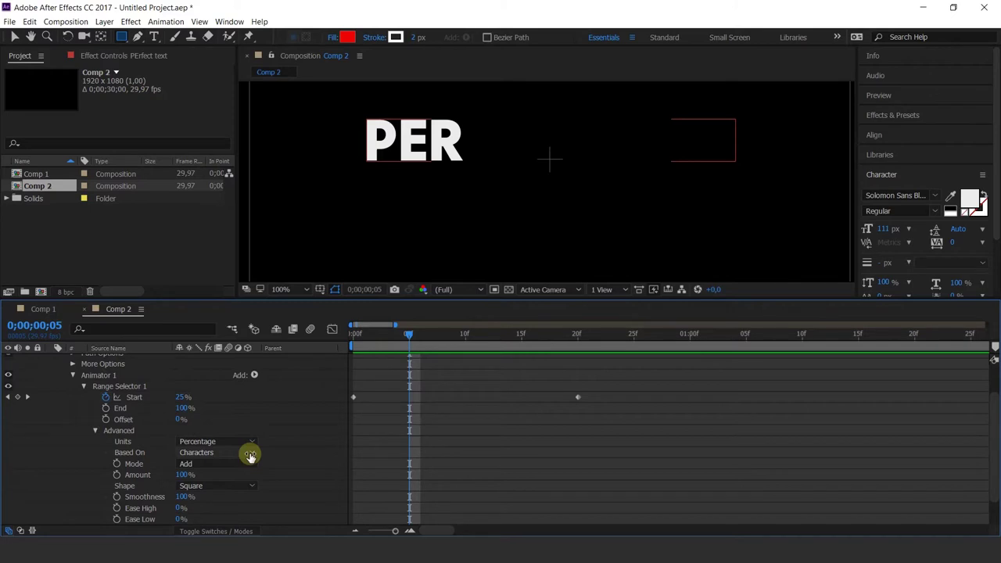
left_click(419, 176)
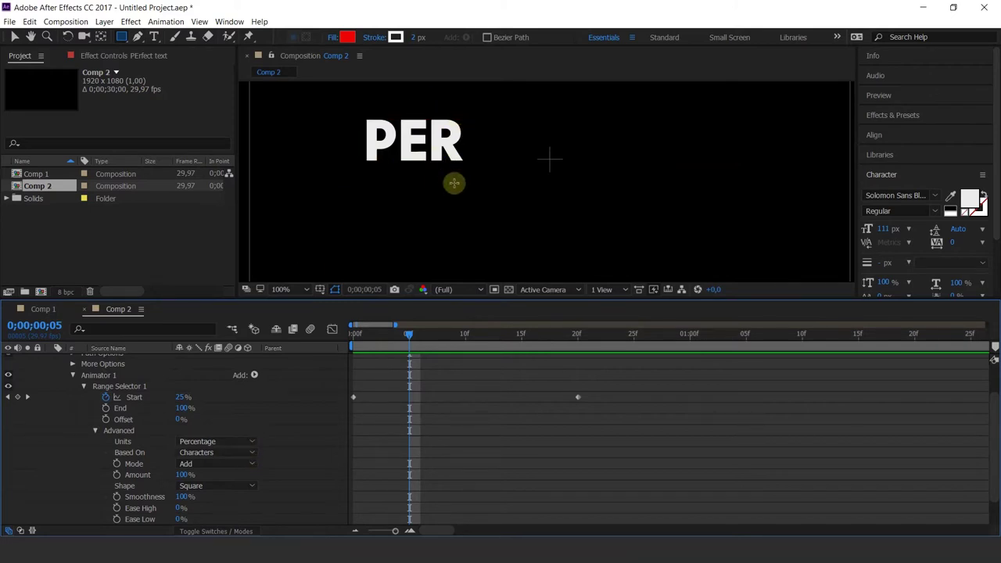
Try basing Range Selector 1 on Words and preview the reveal from the beginning
left_click(215, 454)
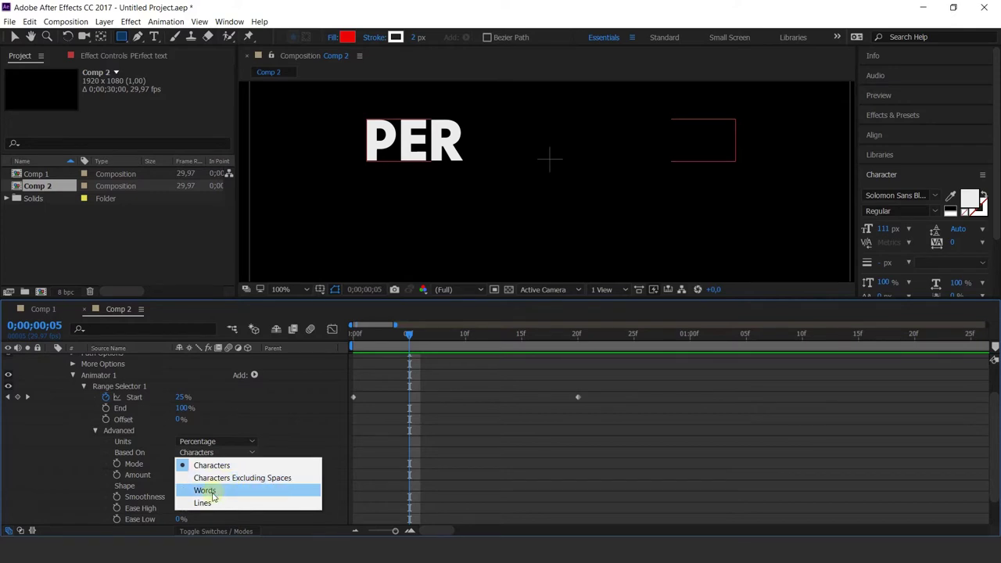
left_click(210, 490)
left_click(408, 334)
left_click_drag(408, 334, 620, 352)
key("Home")
key("space")
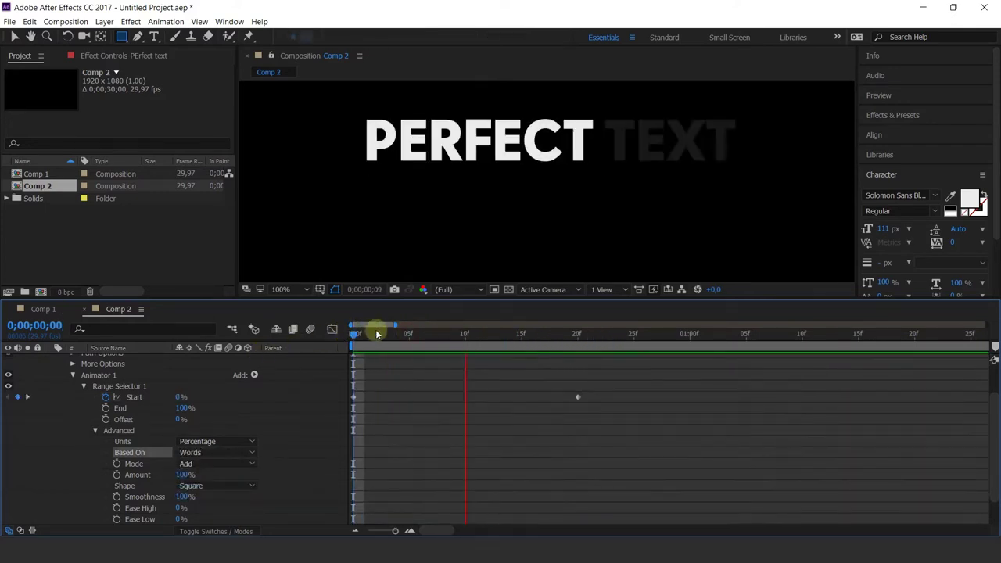
left_click(398, 334)
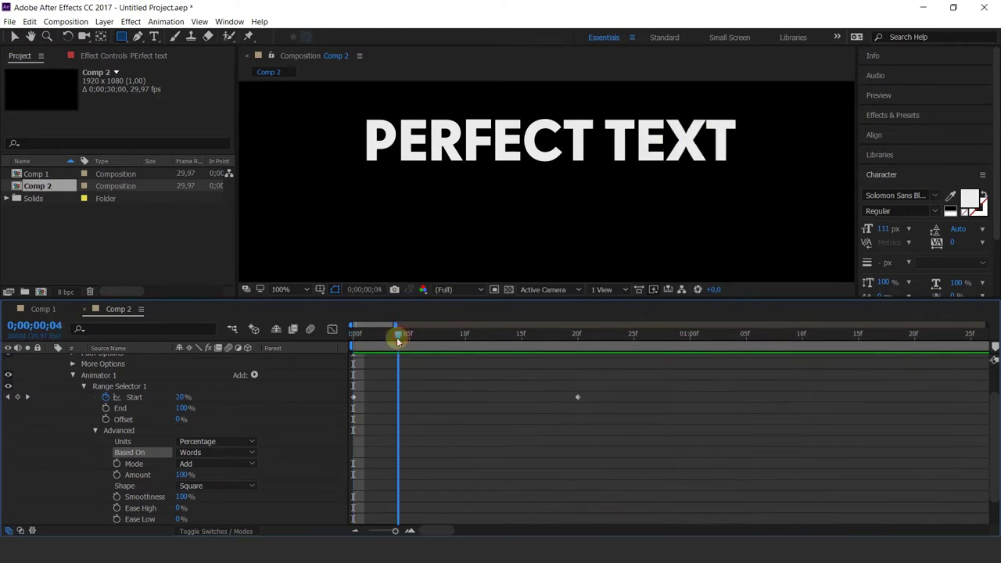
Try basing Range Selector 1 on Lines, preview it from the start, and set Based On back to Characters
left_click(216, 453)
left_click(202, 503)
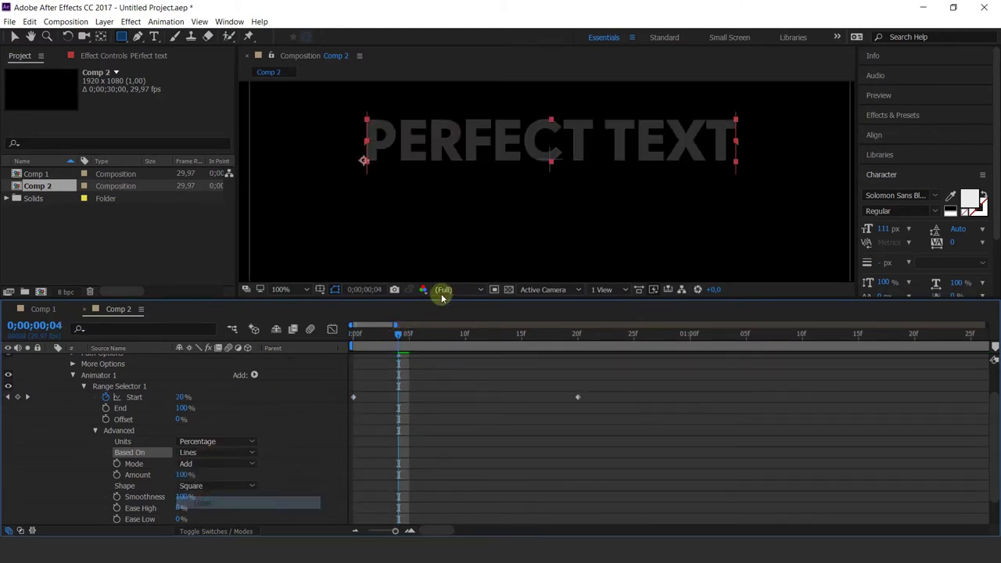
left_click_drag(382, 335, 263, 359)
key("space")
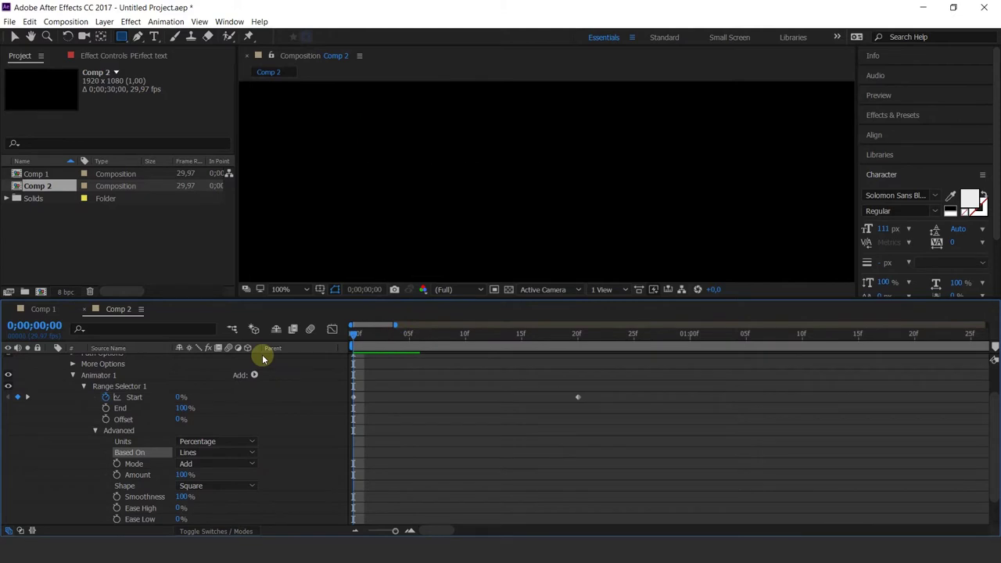
key("space")
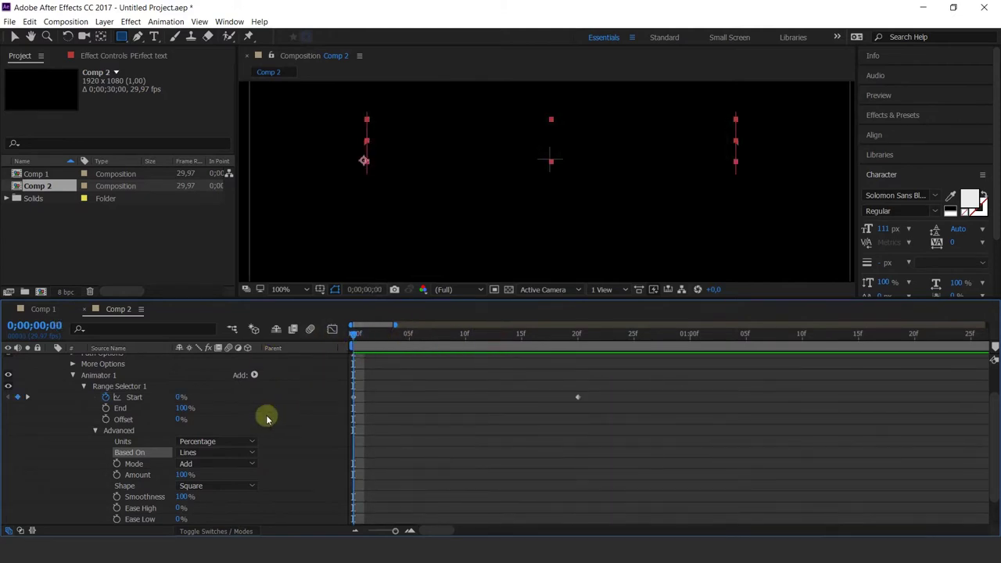
left_click(228, 454)
left_click(230, 466)
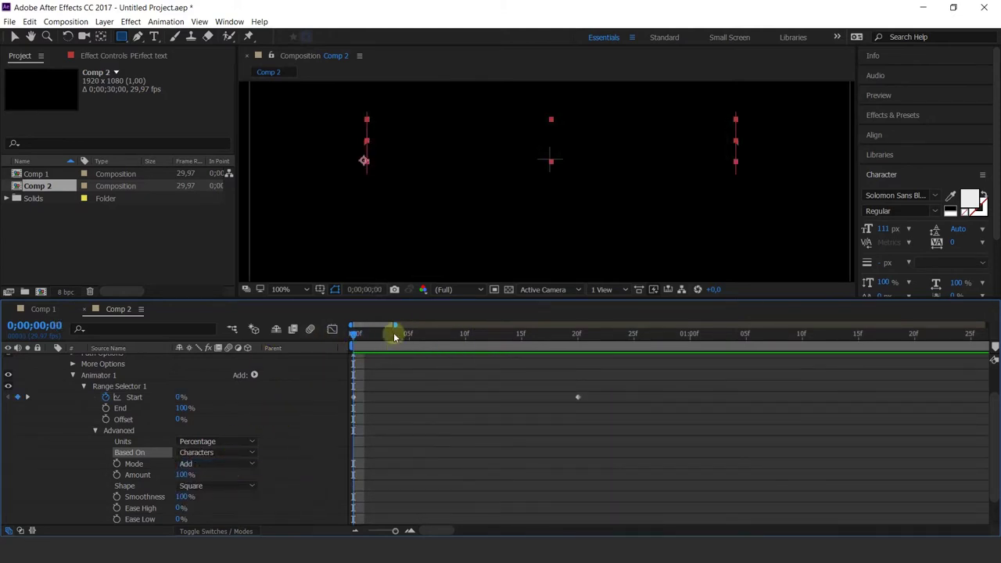
At 0;00;00;18, try the selector's Subtract and Intersect modes, and set Mode back to Add
left_click_drag(395, 334, 554, 347)
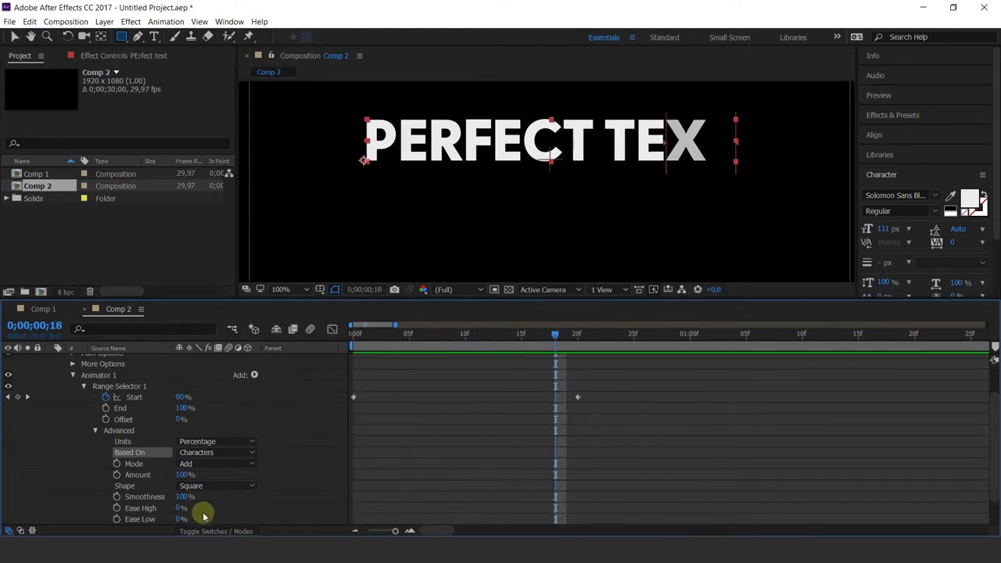
left_click(198, 467)
left_click(205, 400)
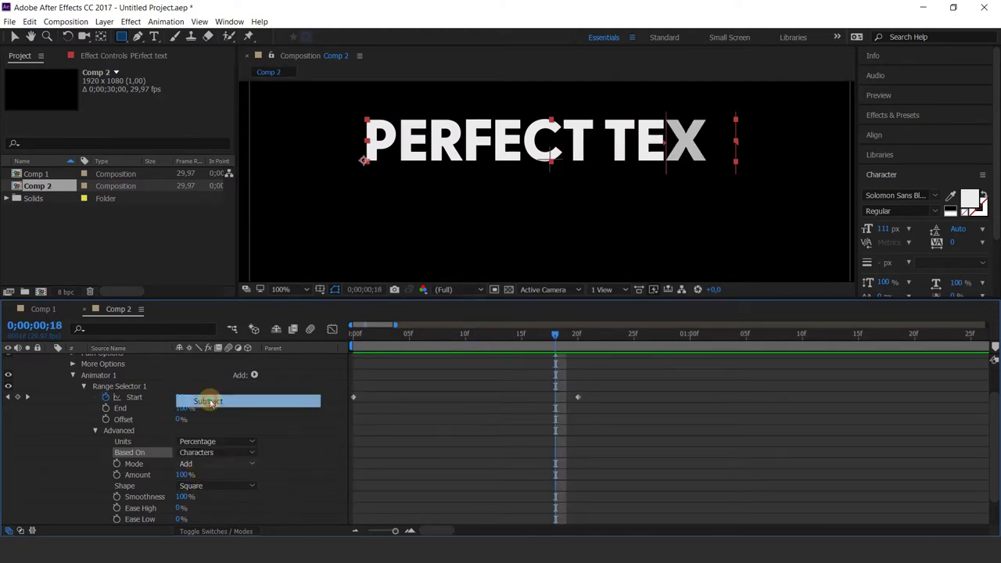
left_click(195, 464)
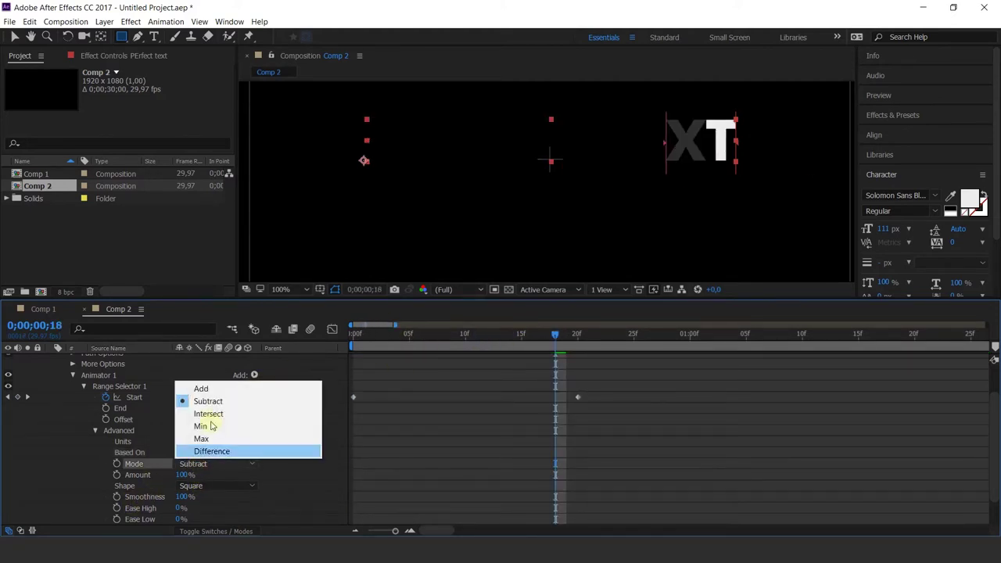
left_click(211, 413)
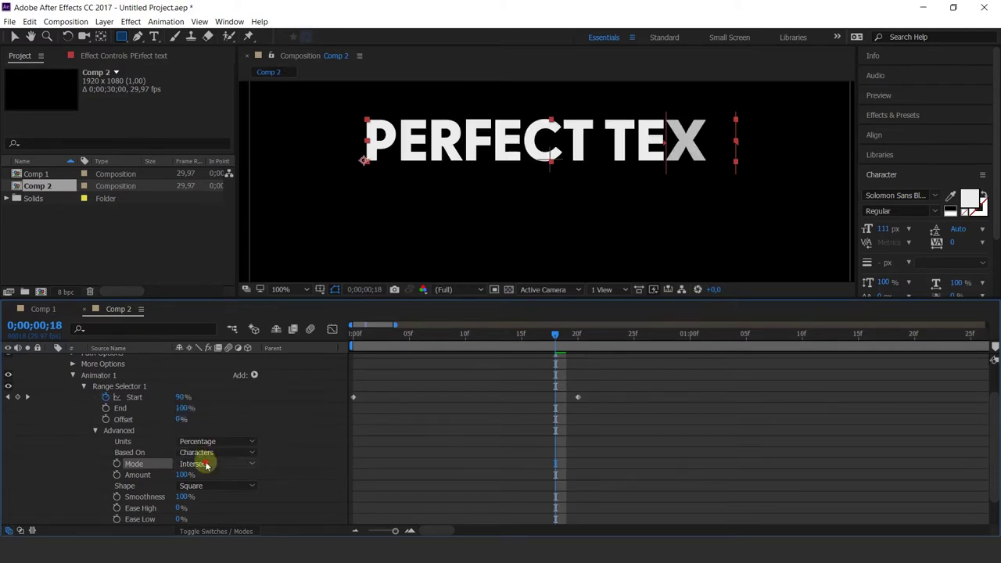
left_click(207, 464)
left_click(206, 391)
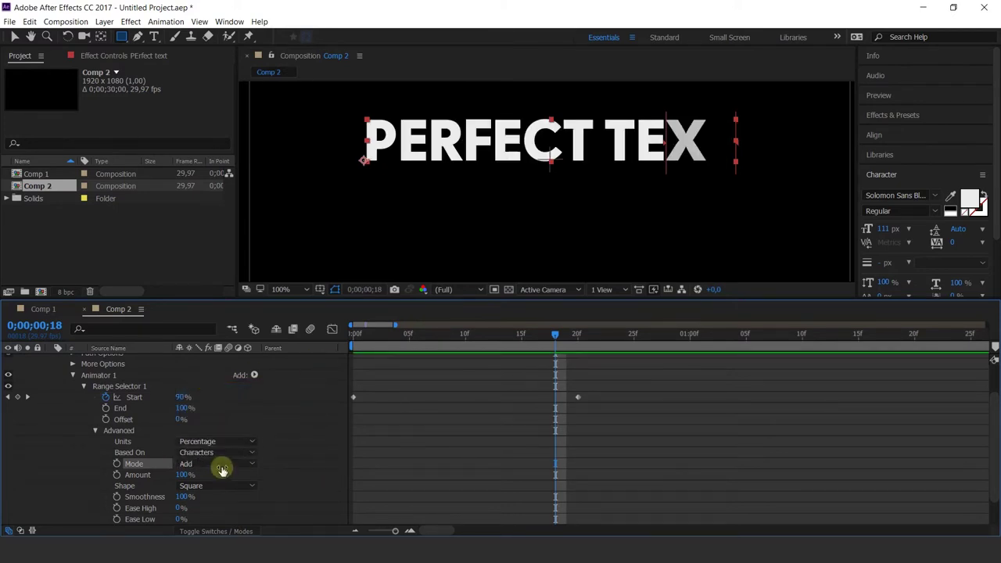
Set the Shape of Range Selector 1 to Ramp Up and preview the reveal from the beginning
left_click_drag(358, 334, 406, 371)
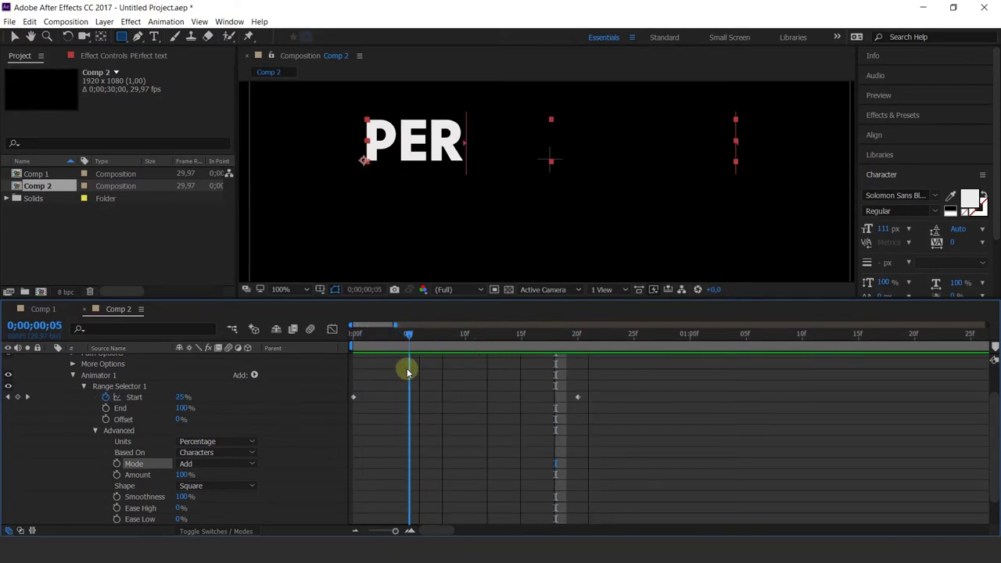
left_click_drag(179, 478, 210, 488)
left_click(209, 487)
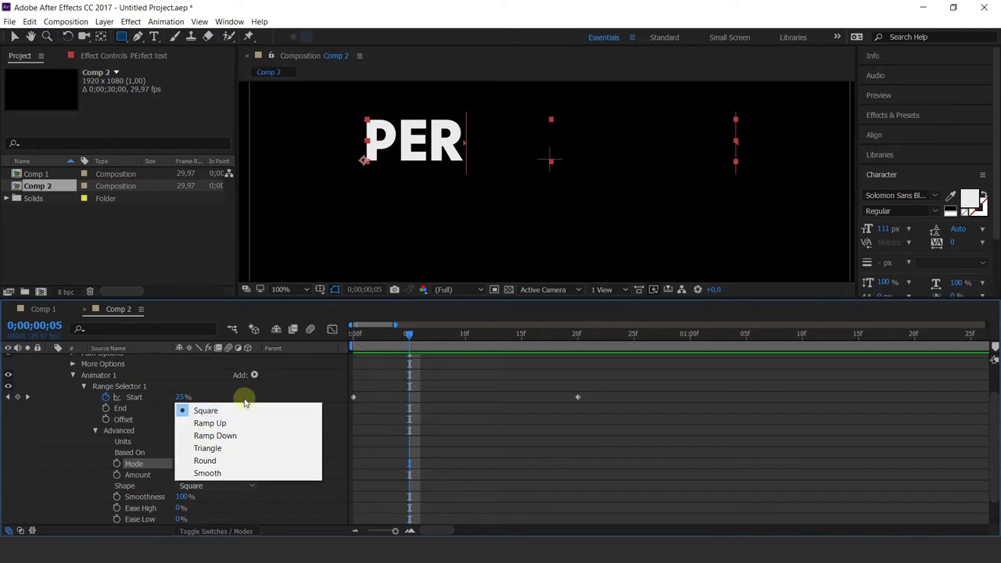
left_click(216, 422)
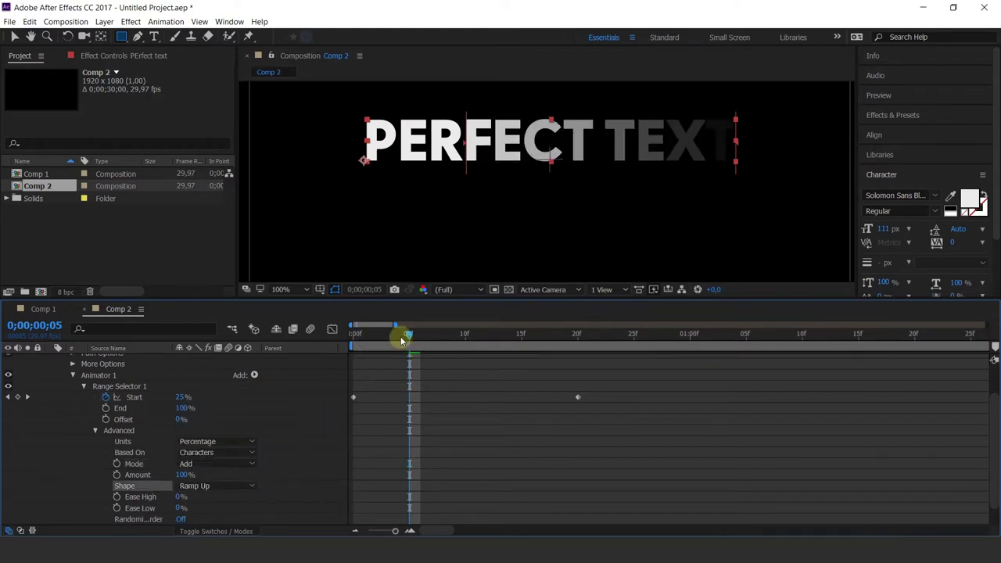
key("Home")
key("space")
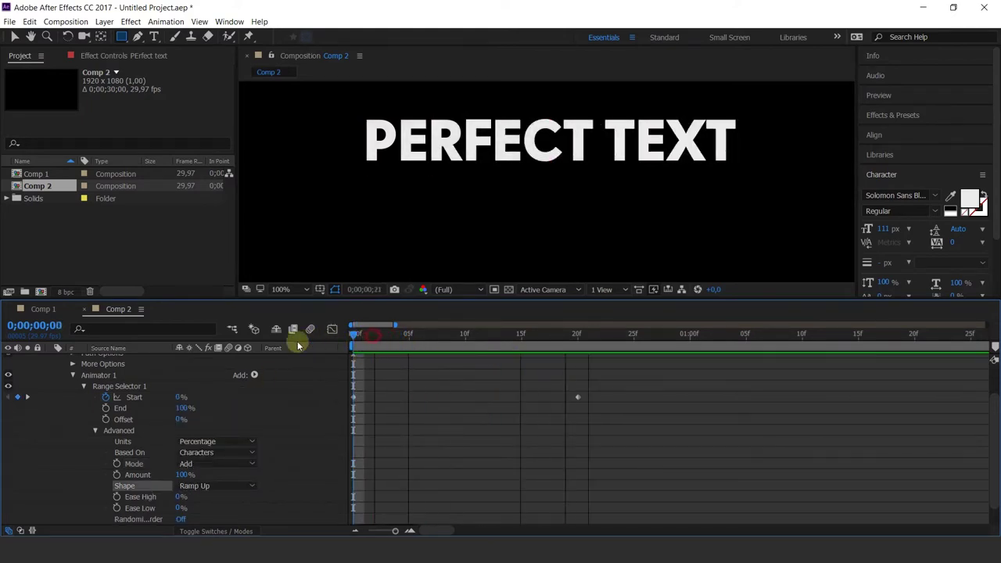
key("space")
Keyframe the selector's Offset at -100% at the beginning and 100% at 0;00;00;20, and preview the reveal
scroll(180, 445, "up", 2)
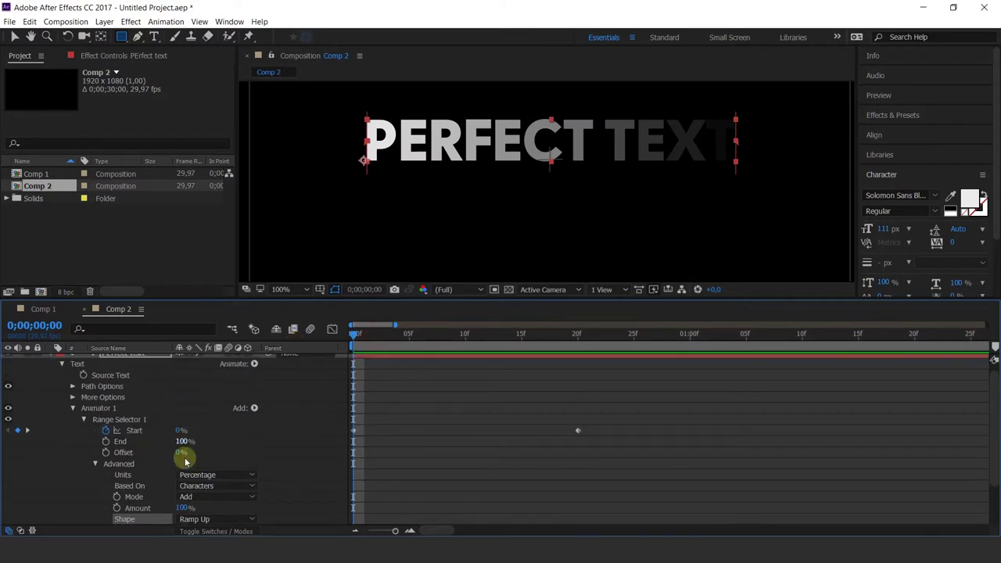
left_click_drag(180, 455, 94, 469)
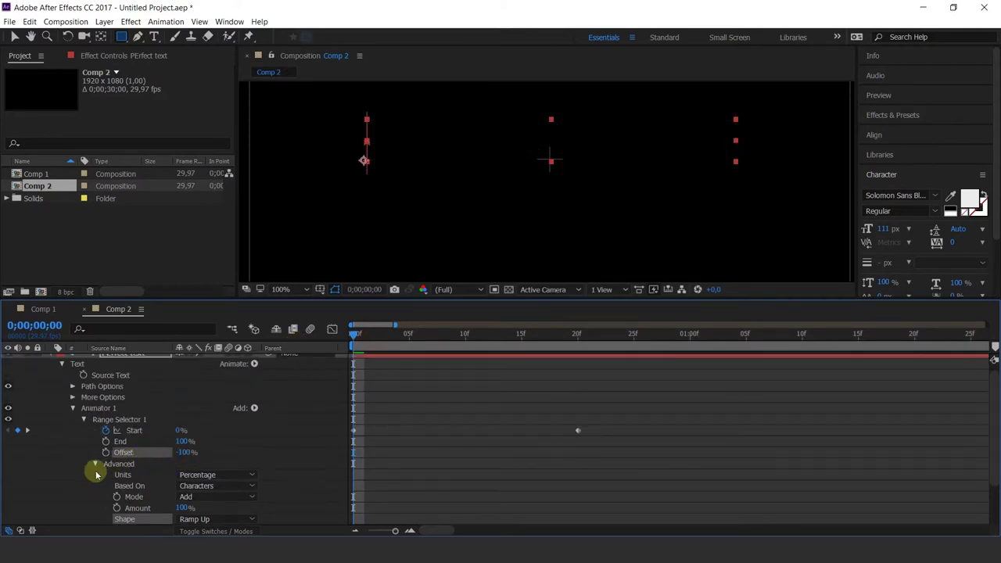
left_click(578, 335)
left_click(390, 383)
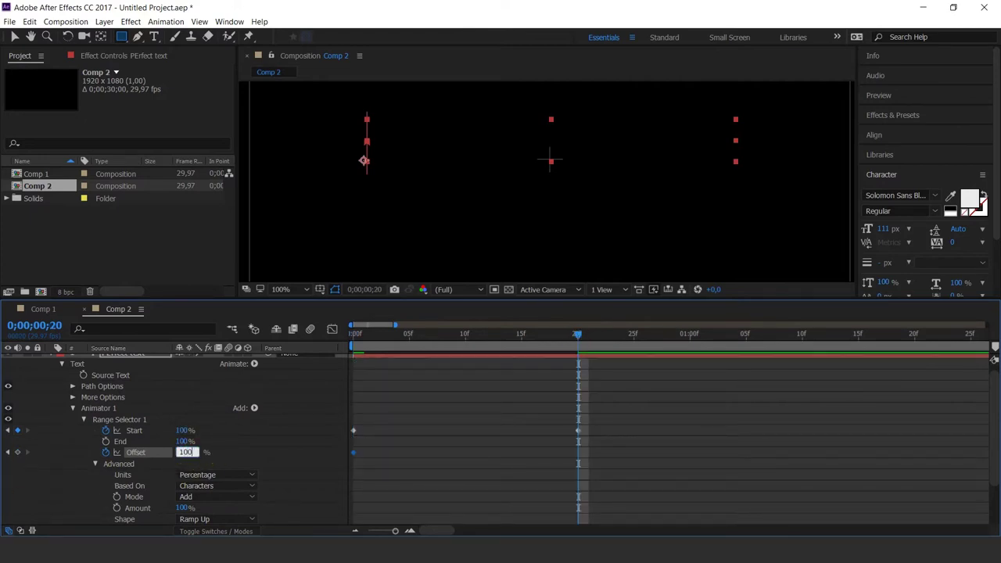
key("Return")
key("space")
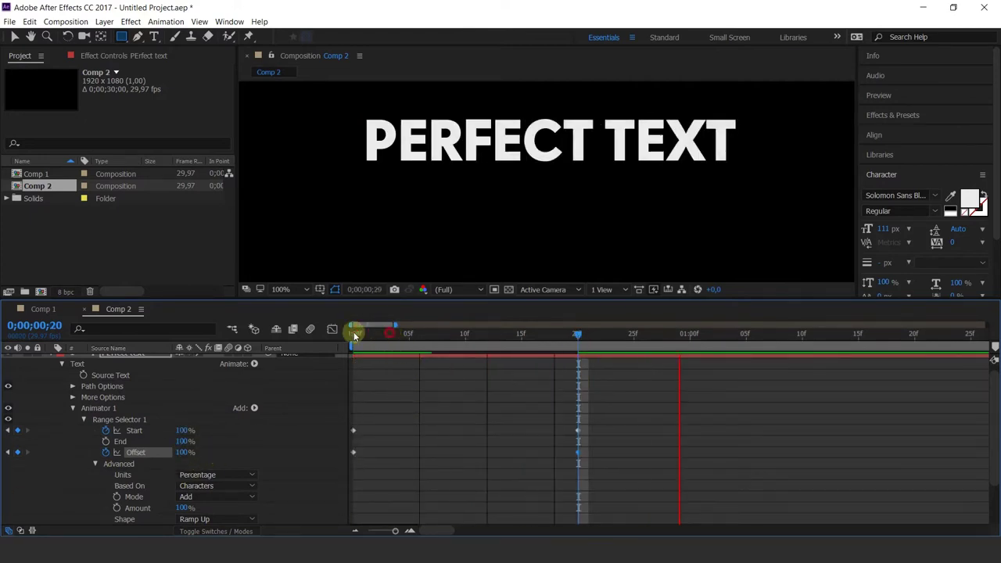
left_click_drag(353, 332, 388, 334)
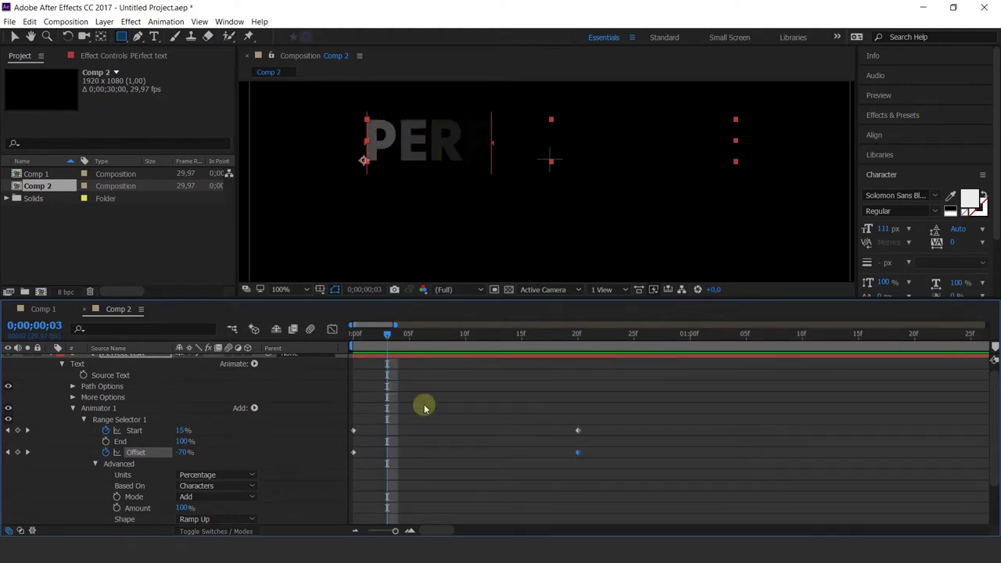
left_click_drag(371, 336, 423, 369)
At 0;00;00;15, try the Triangle and Round shapes for Range Selector 1, leaving Shape on Triangle
scroll(211, 494, "down", 2)
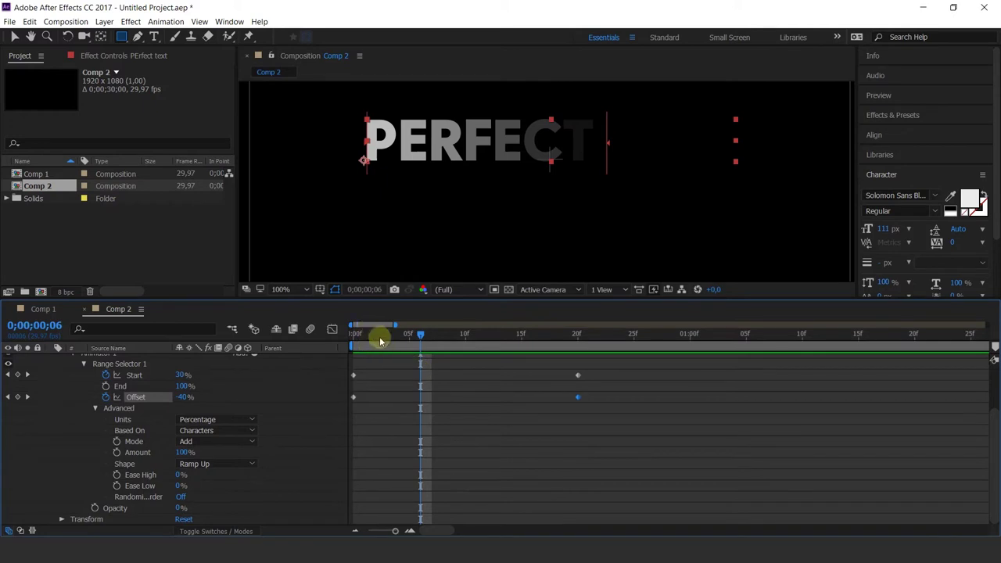
left_click_drag(381, 340, 521, 353)
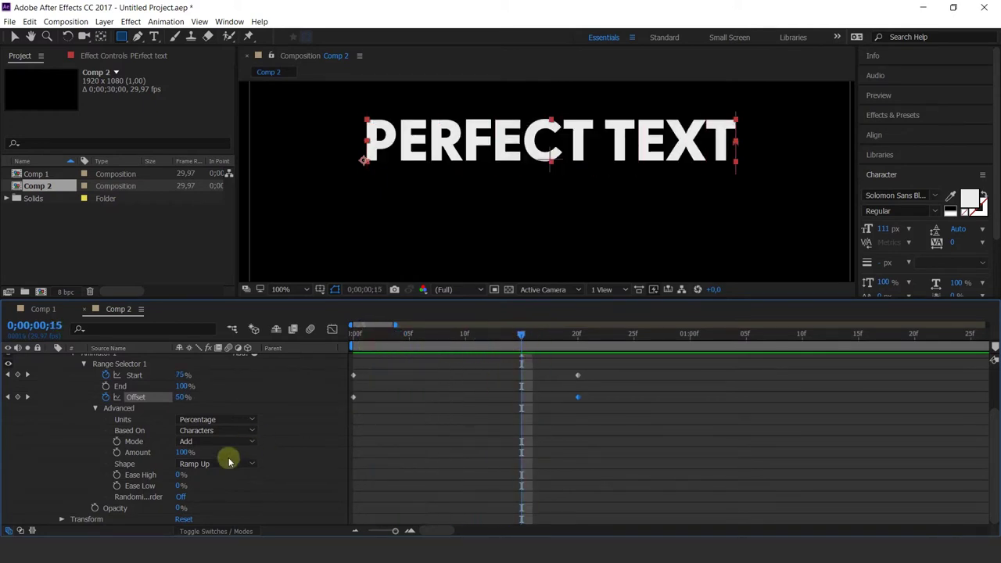
left_click(229, 462)
left_click(215, 426)
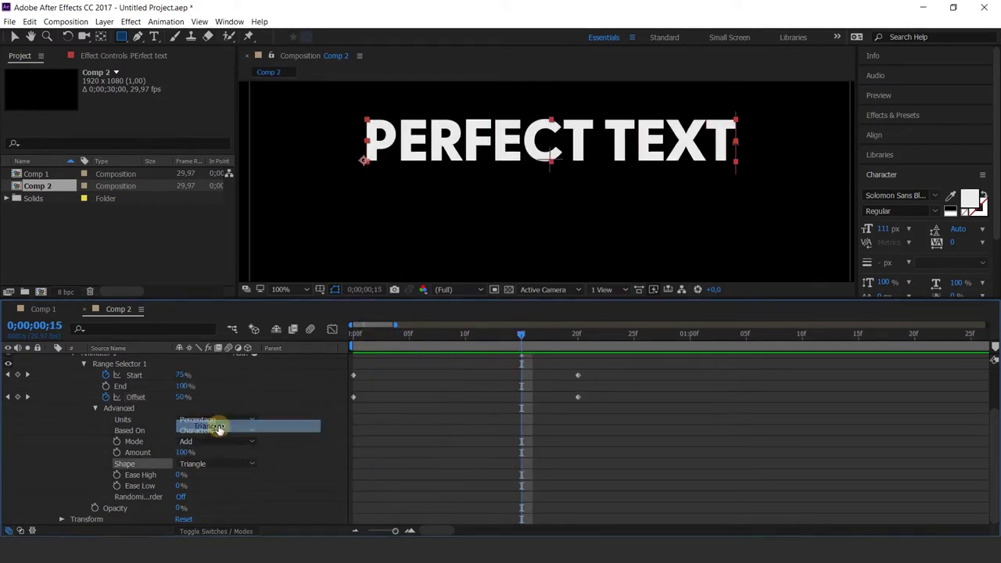
left_click(220, 469)
left_click(211, 439)
left_click(215, 463)
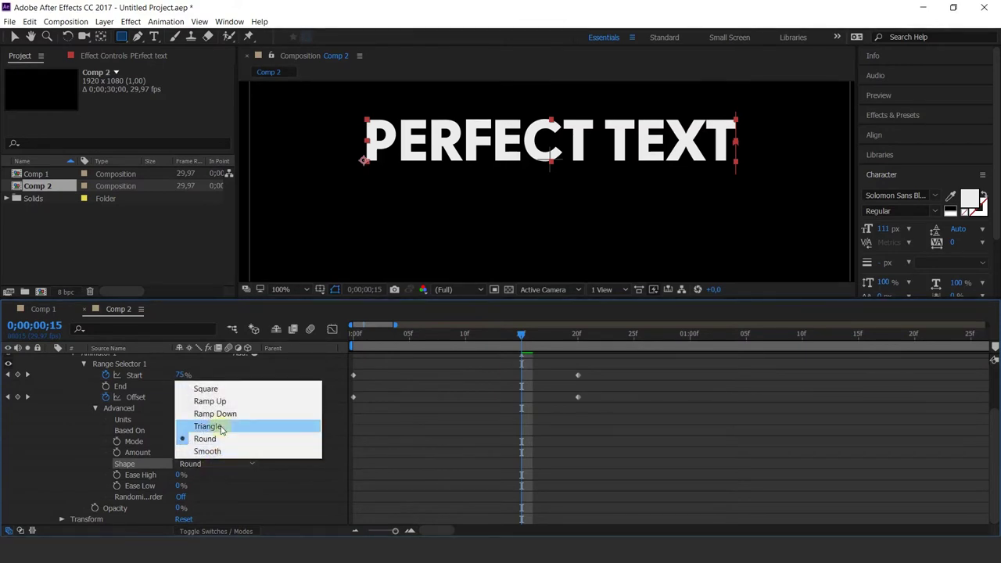
left_click(221, 429)
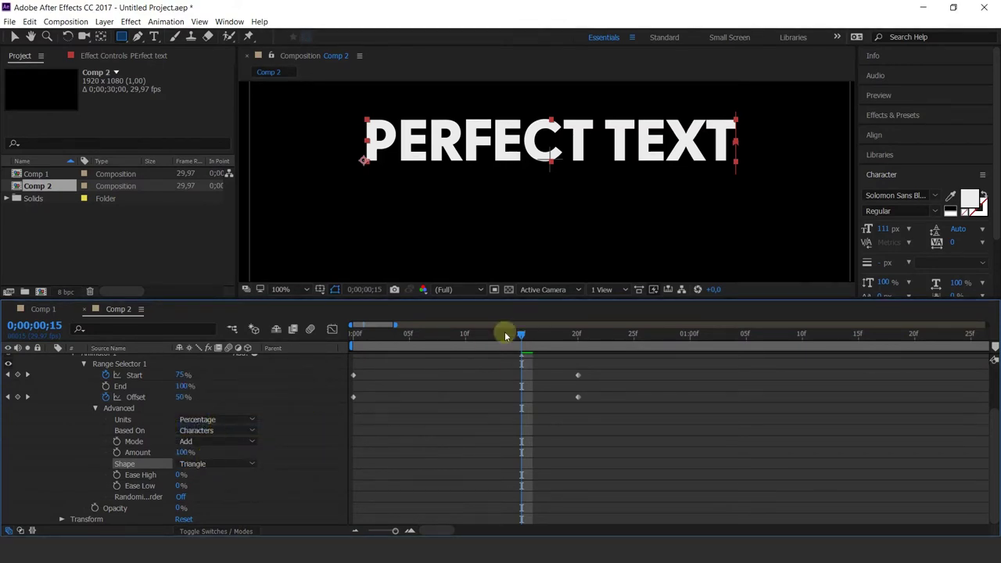
Try the Square shape for Range Selector 1, and at 0;00;00;08 set Shape to Ramp Up
left_click(209, 463)
left_click(208, 386)
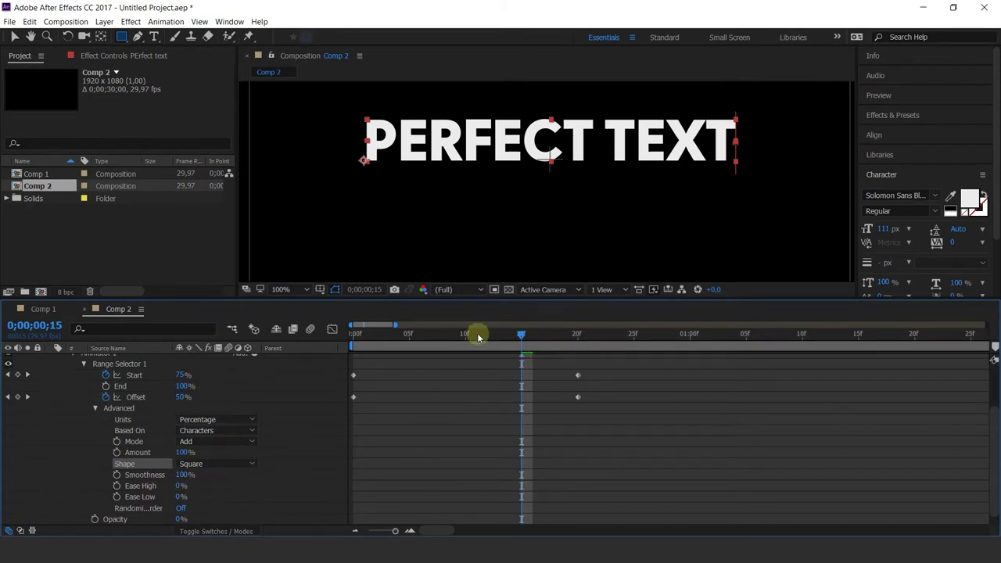
left_click_drag(478, 336, 442, 343)
left_click(210, 463)
left_click(210, 401)
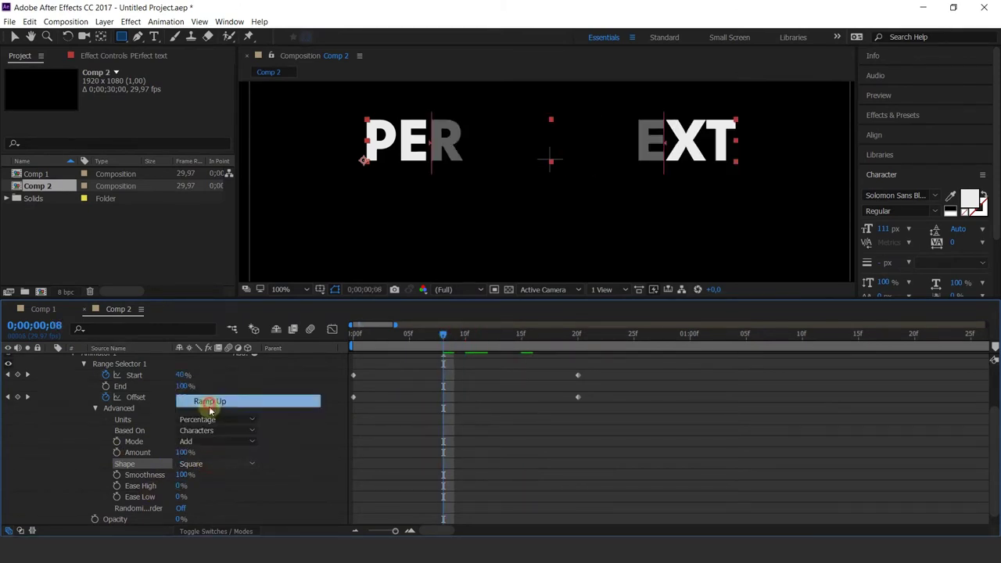
Set the selector's Ease High to -7% and Ease Low to -100%
left_click(181, 475)
left_click_drag(179, 474, 201, 493)
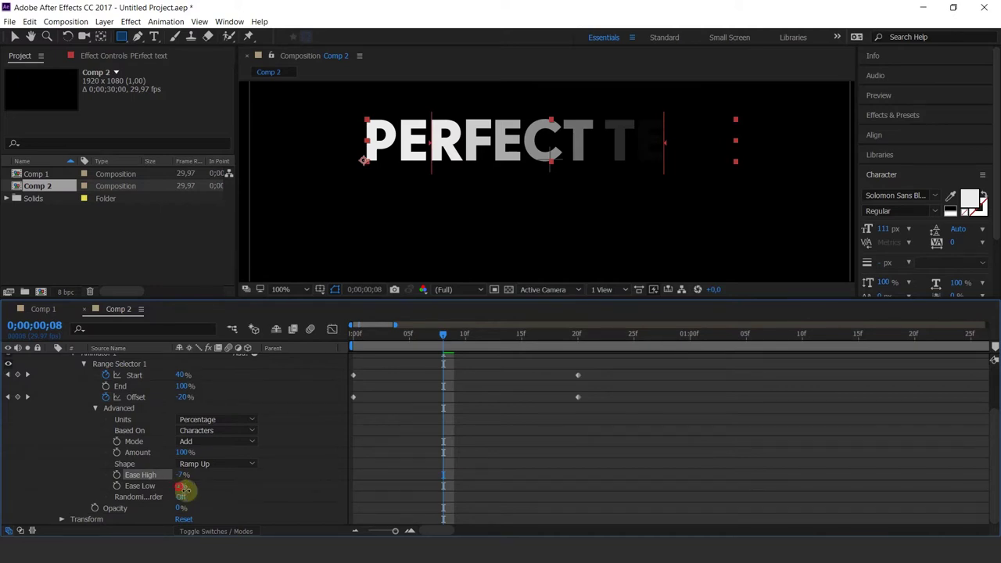
left_click_drag(184, 488, 98, 479)
Turn on Randomize Order for Range Selector 1 and preview the random letter reveal up to 0;00;00;14
left_click(180, 498)
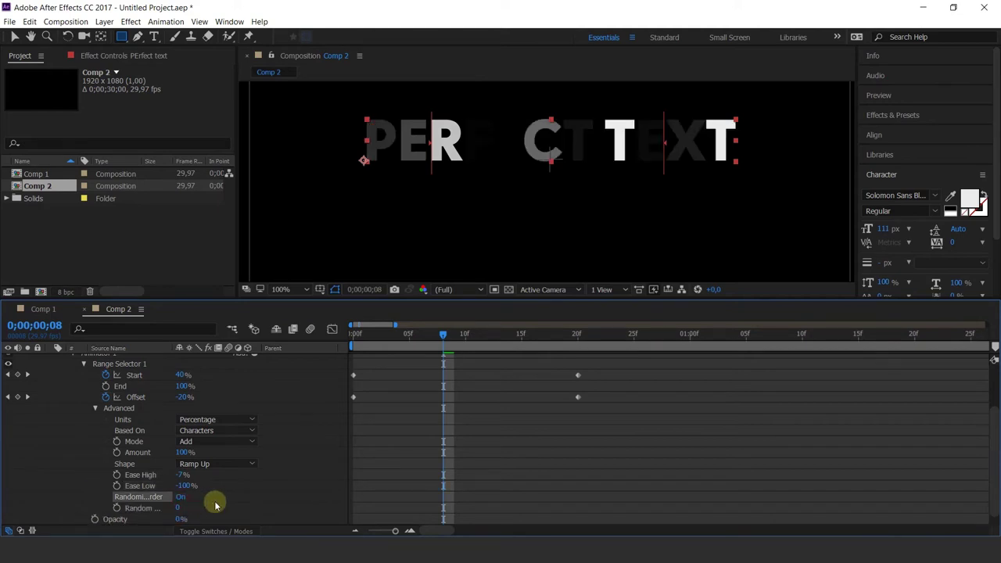
key("space")
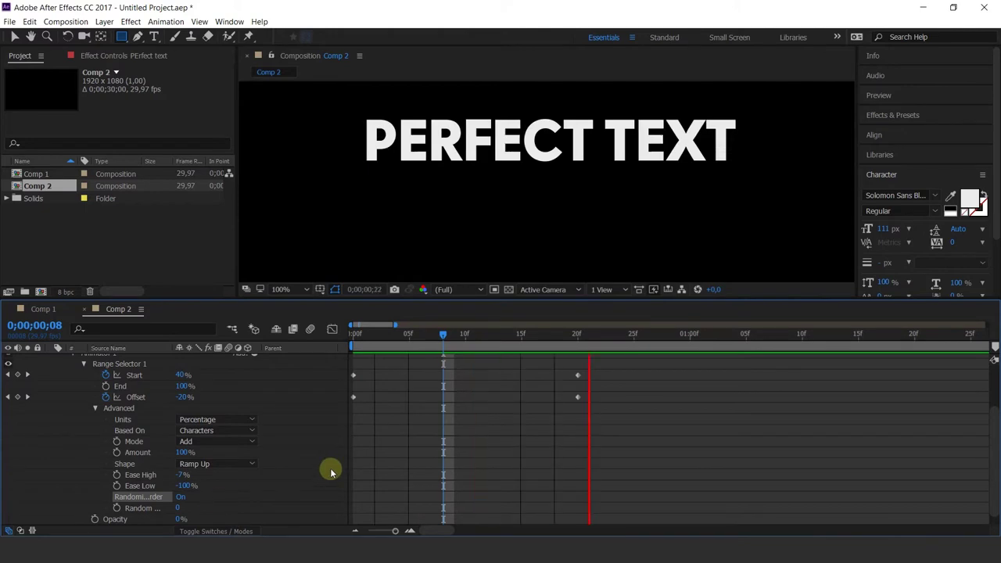
left_click_drag(352, 333, 516, 344)
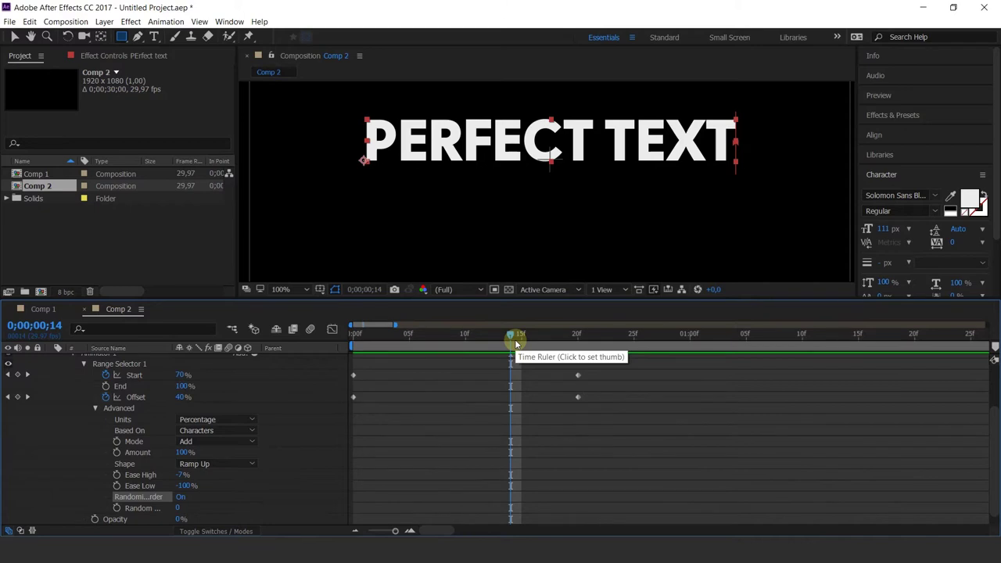
scroll(253, 449, "up", 3)
scroll(239, 449, "down", 4)
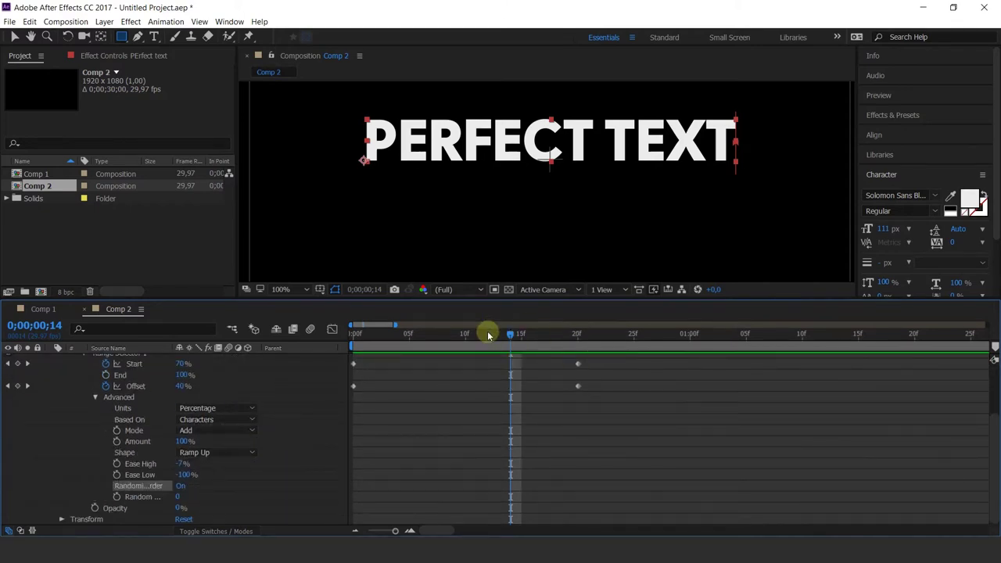
Return to the beginning of the composition and delete Animator 1 from the text layer
left_click_drag(487, 331, 142, 380)
scroll(90, 391, "up", 3)
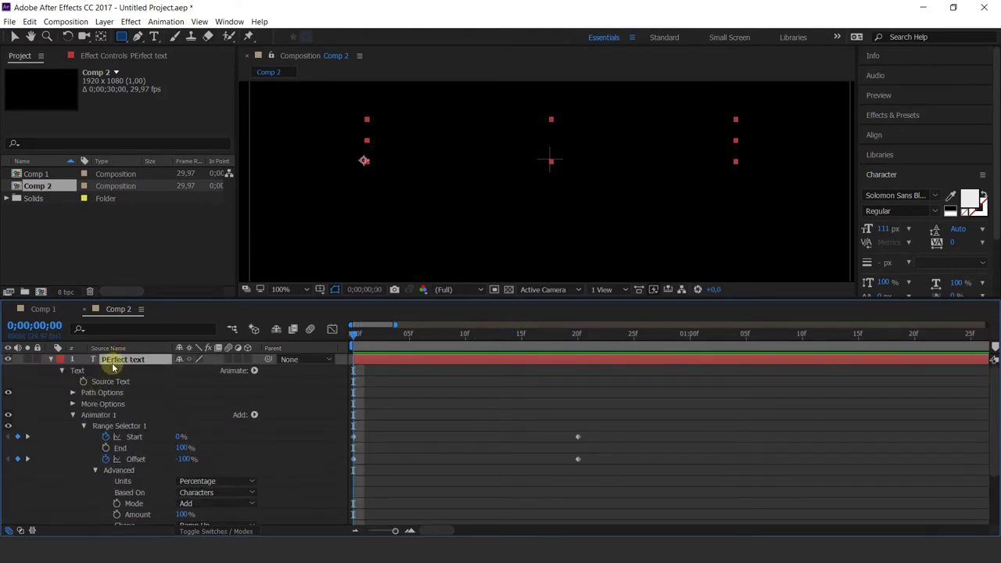
left_click(102, 420)
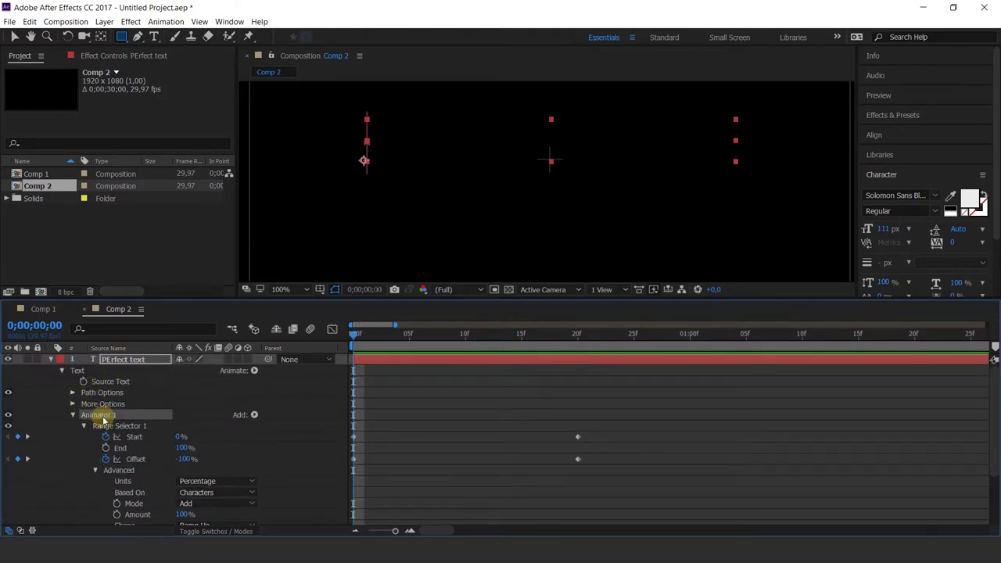
key("Delete")
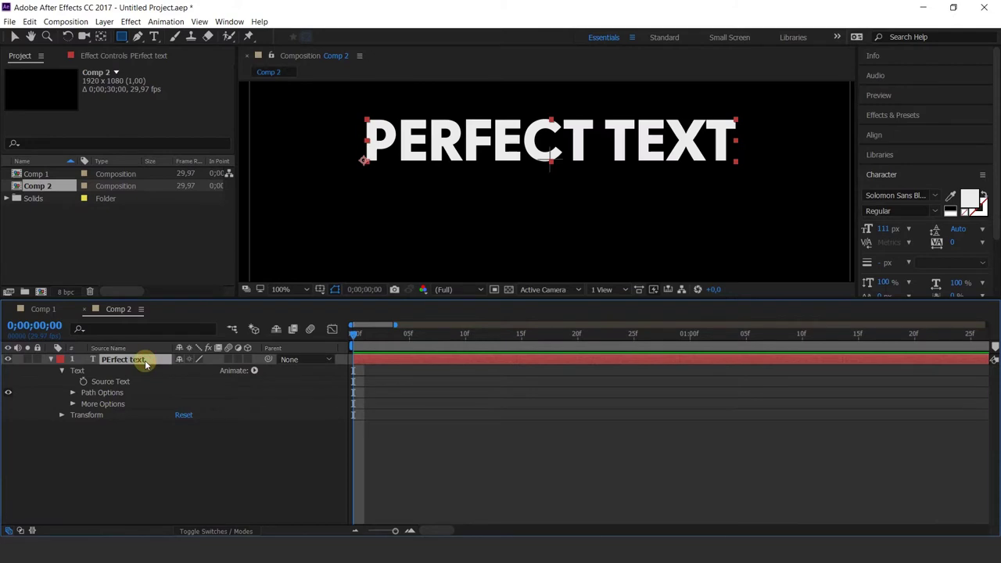
Add a Position text animator to the title layer and set its Position to 0, -150
left_click(254, 370)
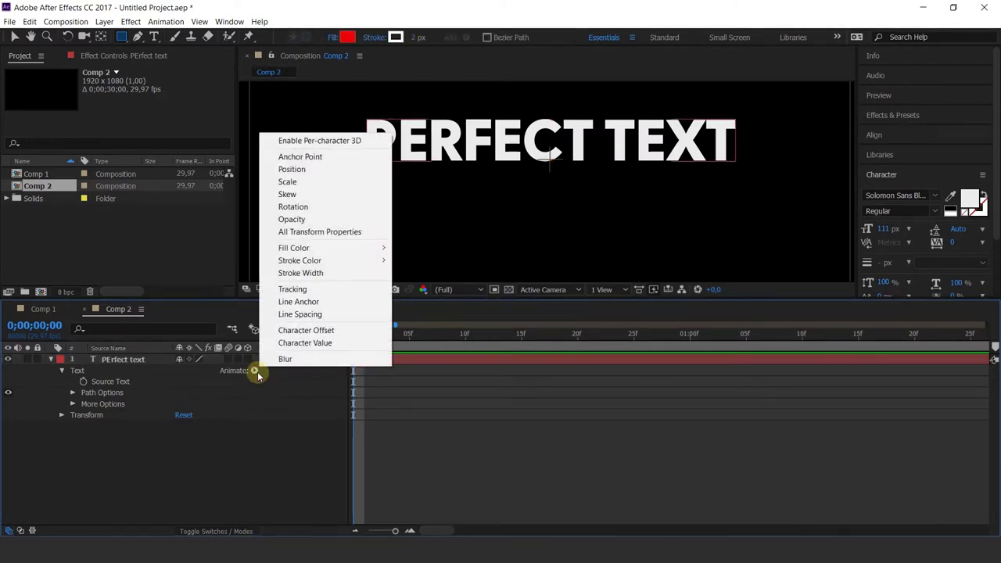
left_click(297, 170)
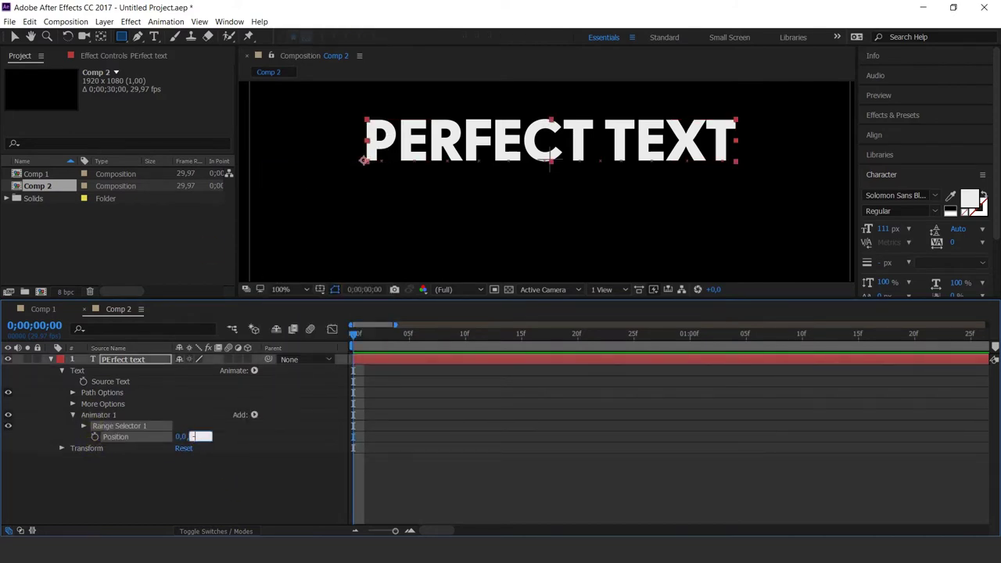
key("Return")
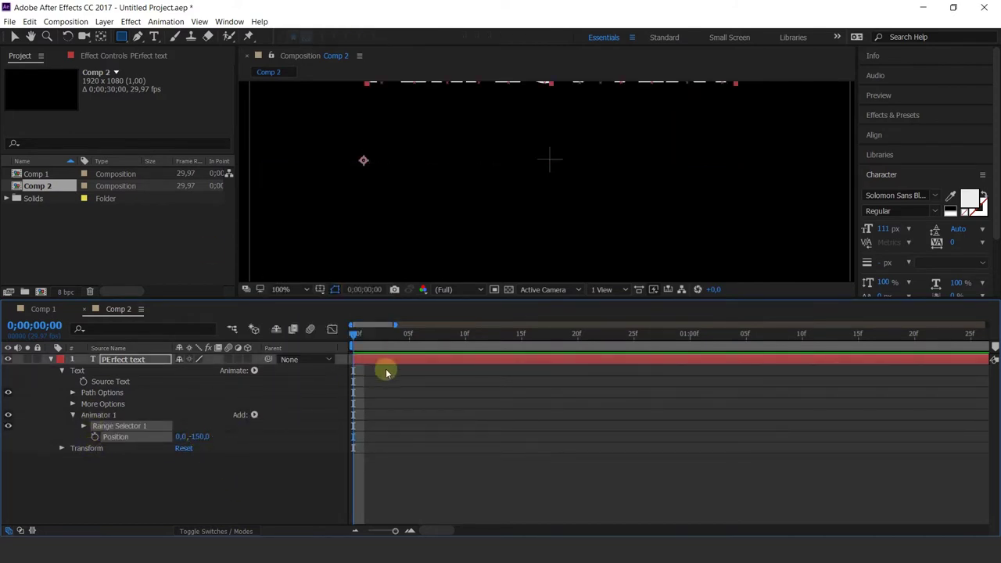
key("h")
left_click_drag(464, 154, 539, 210)
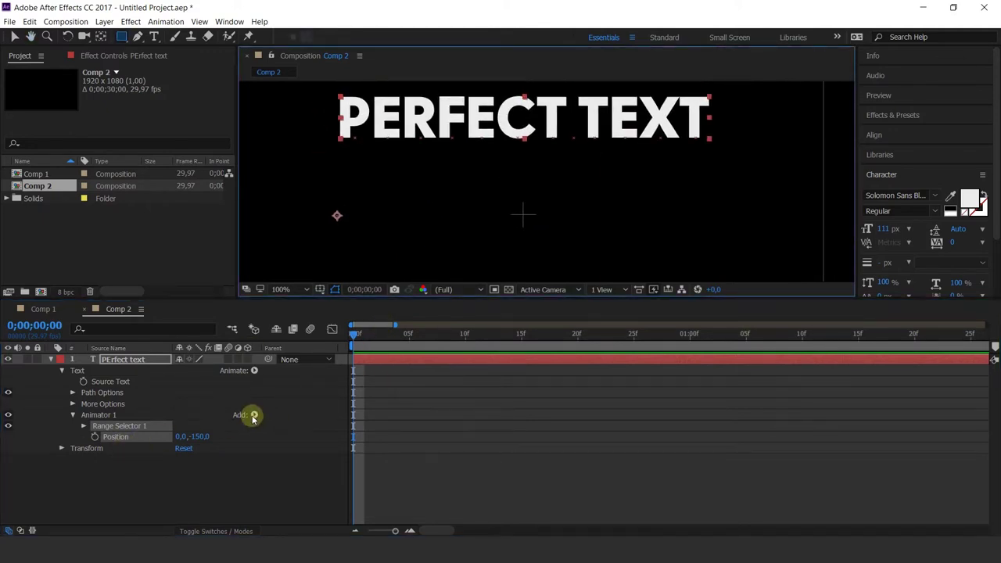
Keyframe the new selector's Offset at -100% at the beginning and 100% at 0;00;01;00, and preview the movement
left_click(84, 428)
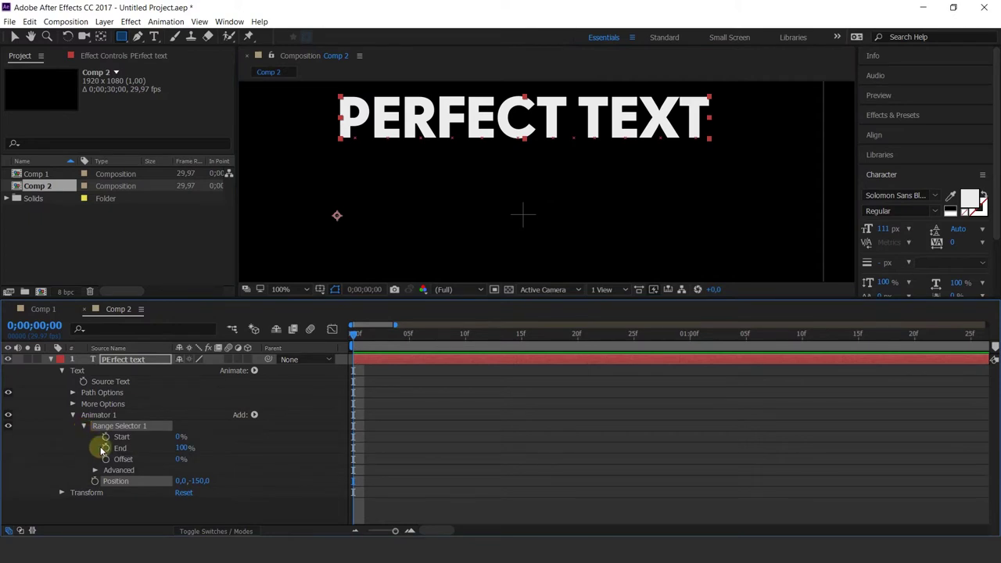
left_click(106, 459)
left_click_drag(414, 349, 690, 351)
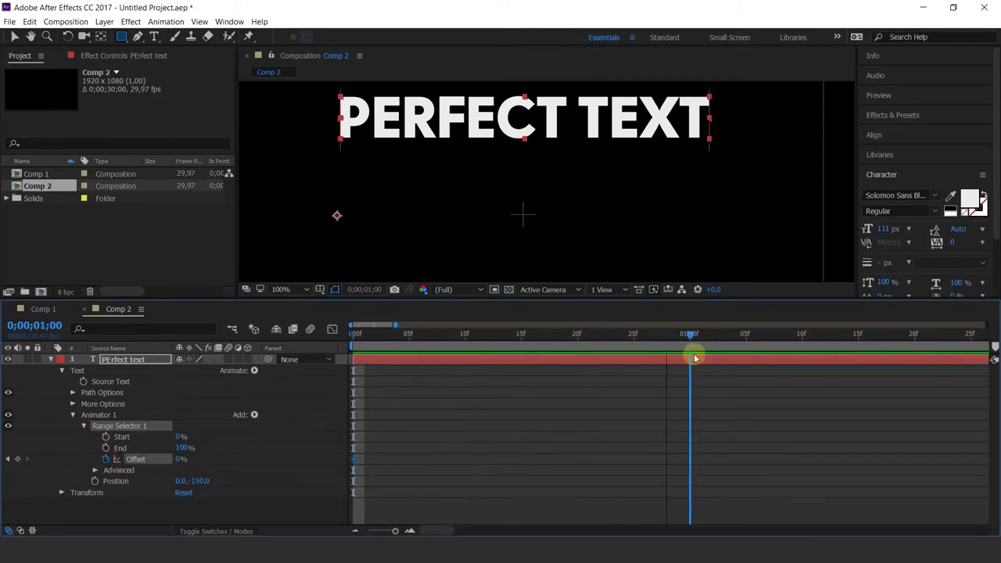
left_click(11, 460)
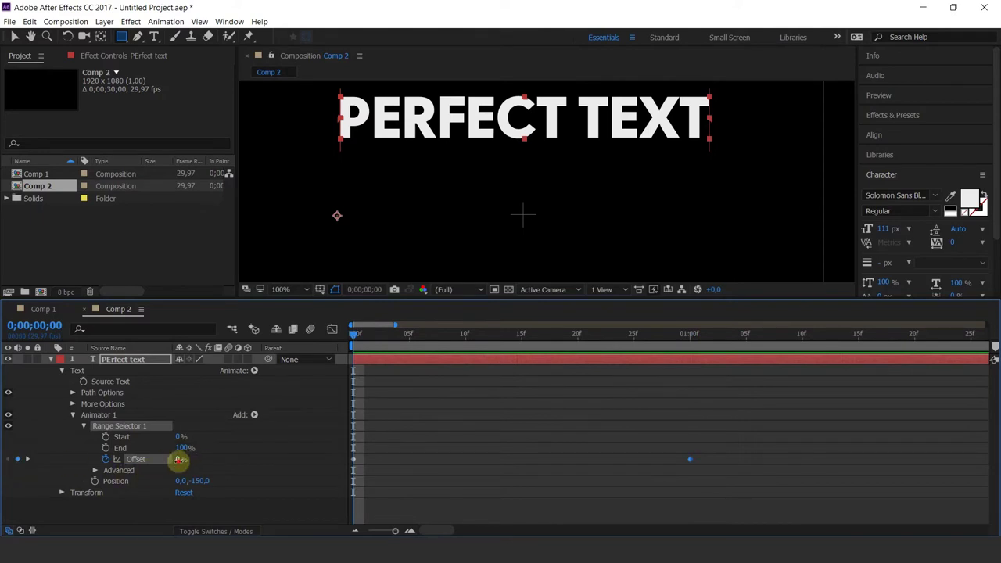
key("Return")
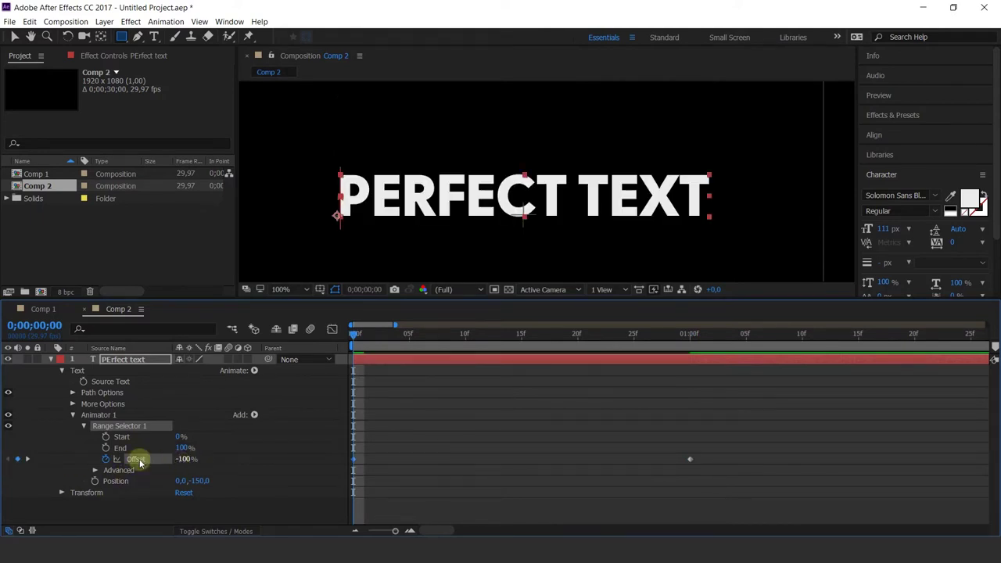
left_click(28, 460)
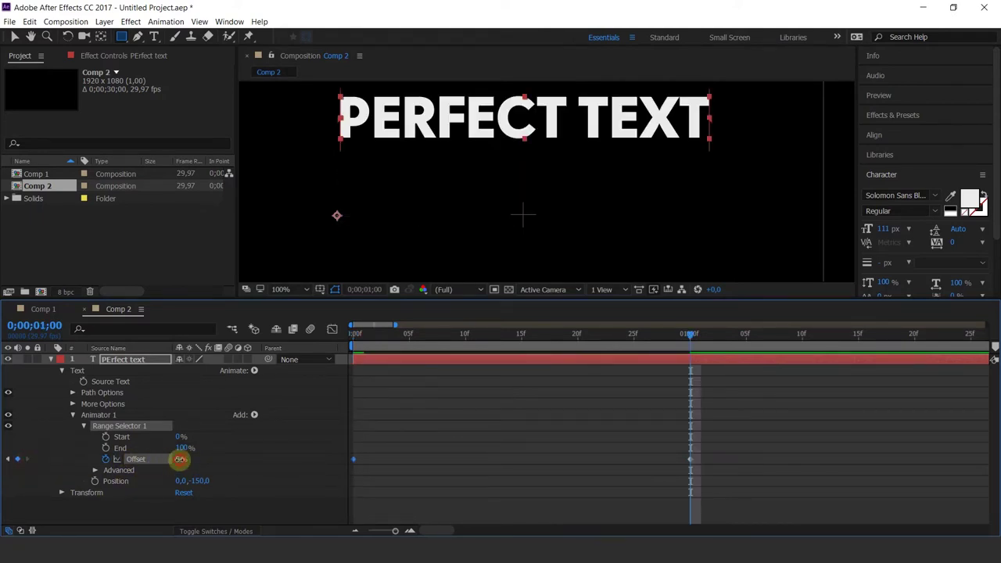
left_click(186, 460)
type("100")
key("Return")
key("space")
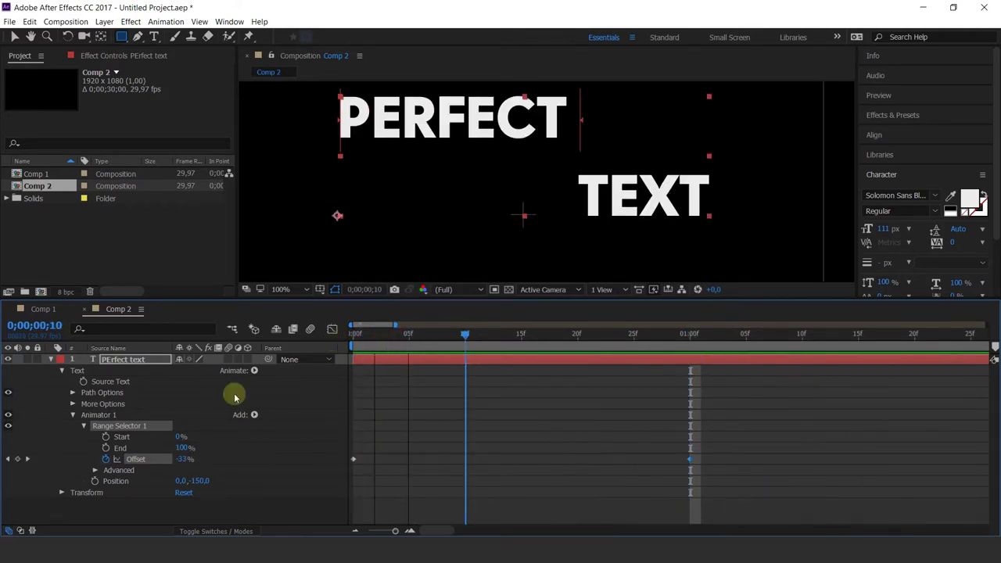
key("space")
Set the Shape to Ramp Up in the selector's Advanced settings and preview the letter movement
left_click(95, 470)
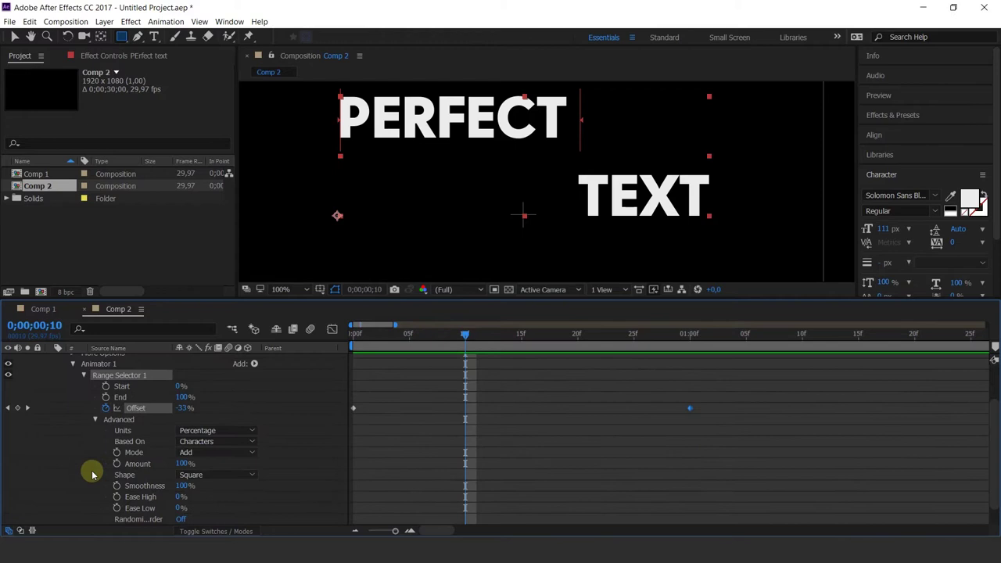
left_click(192, 474)
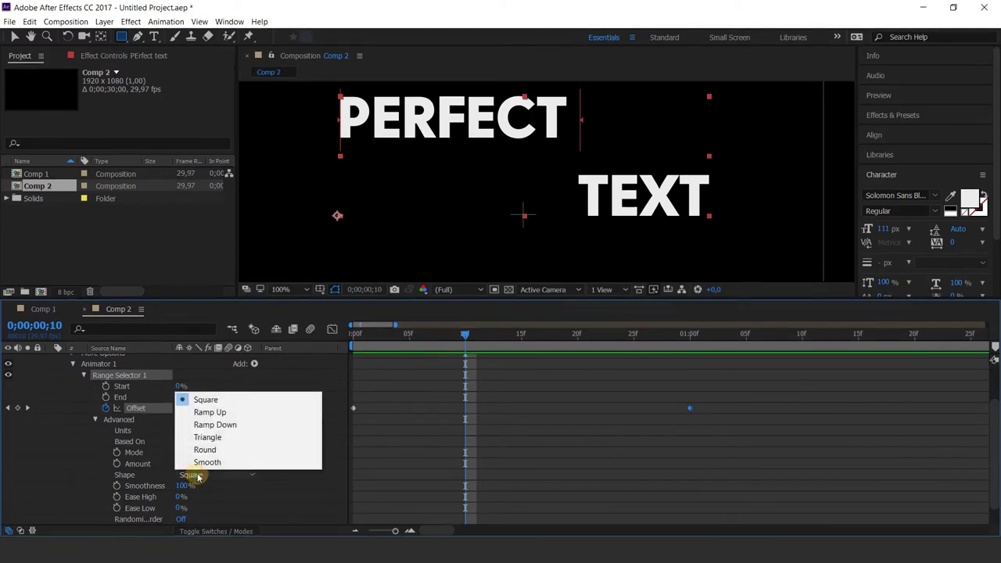
left_click(209, 412)
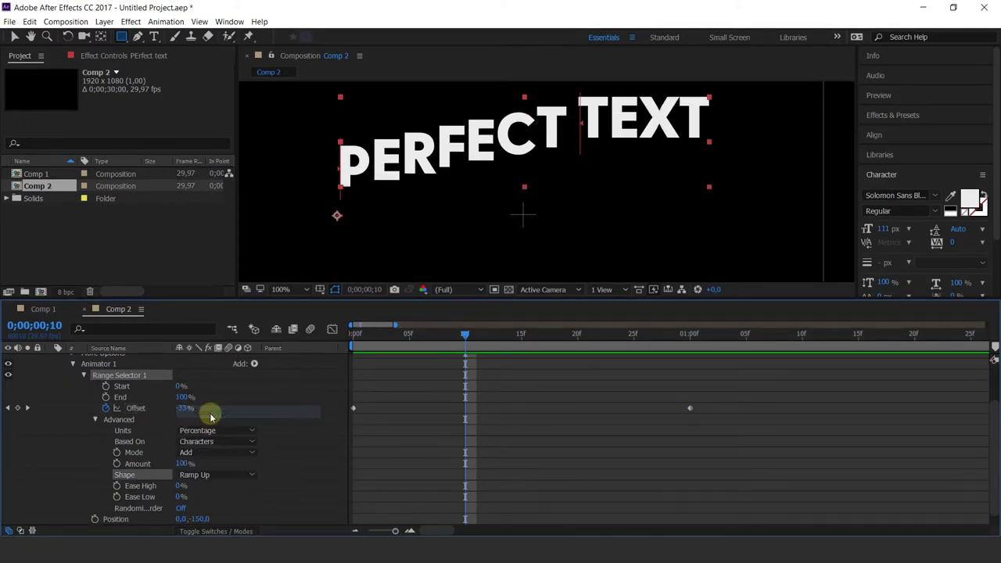
left_click_drag(375, 335, 398, 335)
key("space")
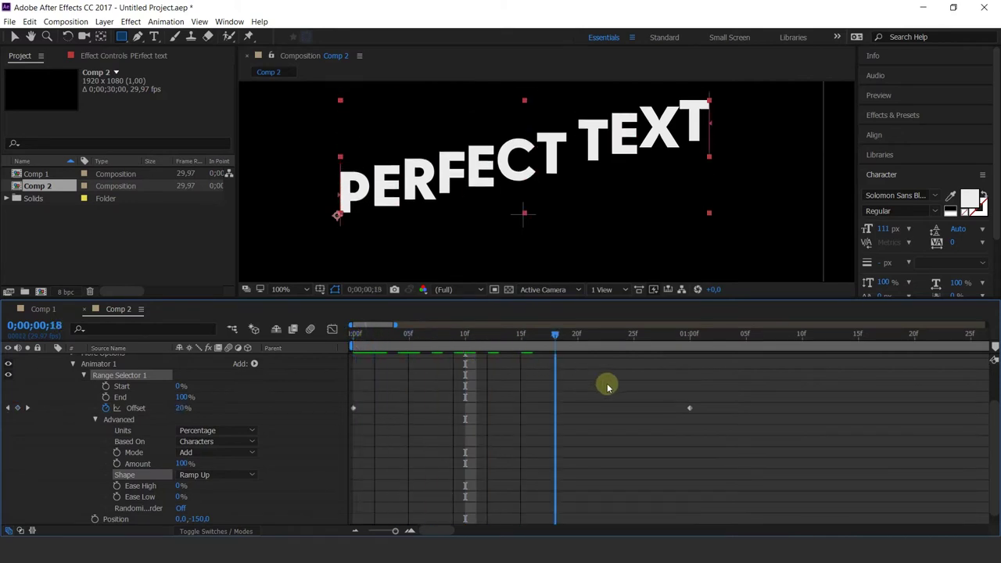
Change the Shape of Range Selector 1 to Ramp Down and preview the movement up to 0;00;00;16
left_click(197, 474)
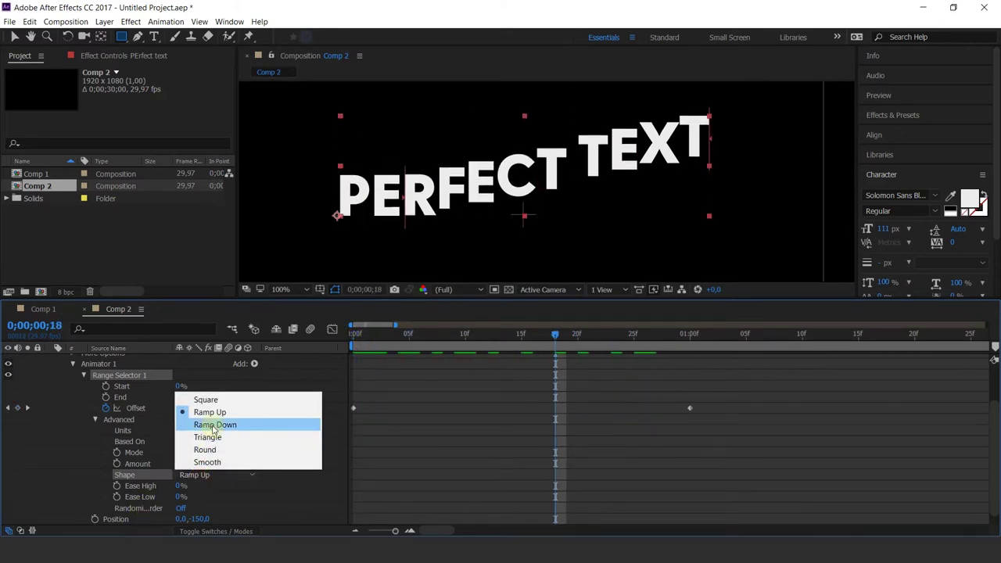
left_click(215, 424)
key("space")
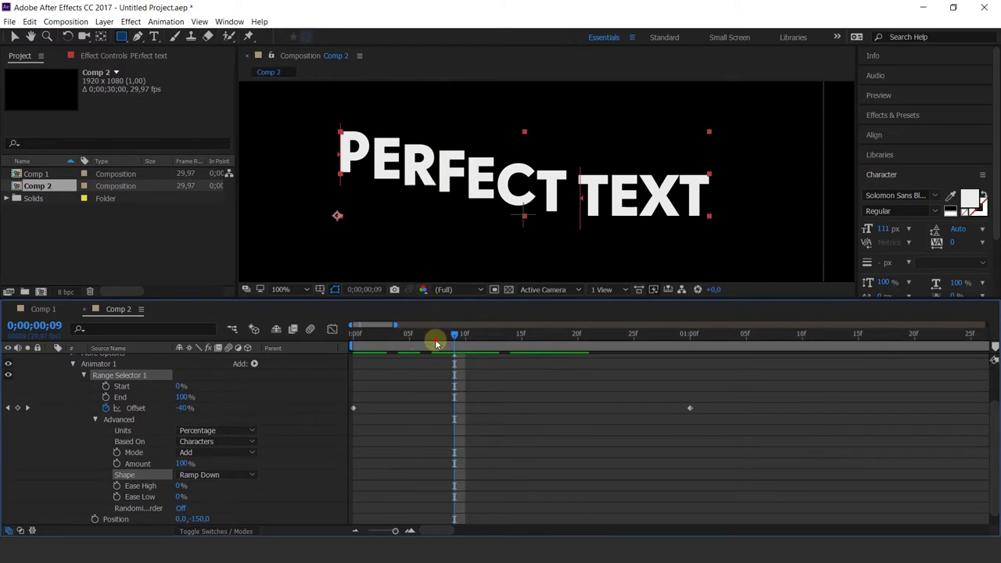
left_click_drag(437, 344, 518, 409)
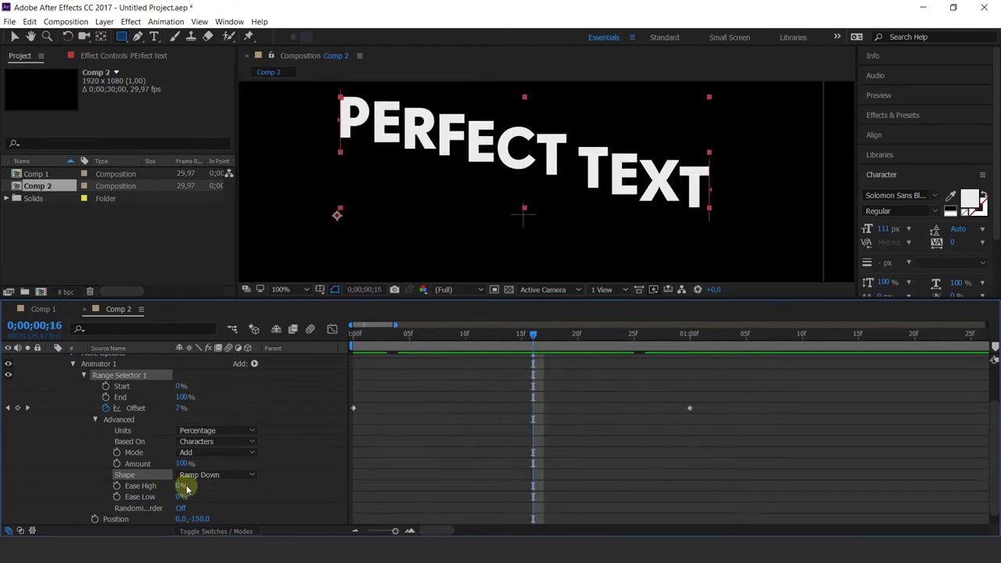
Set the selector's Ease High to 100% and preview the animation from the beginning
left_click_drag(179, 486, 252, 488)
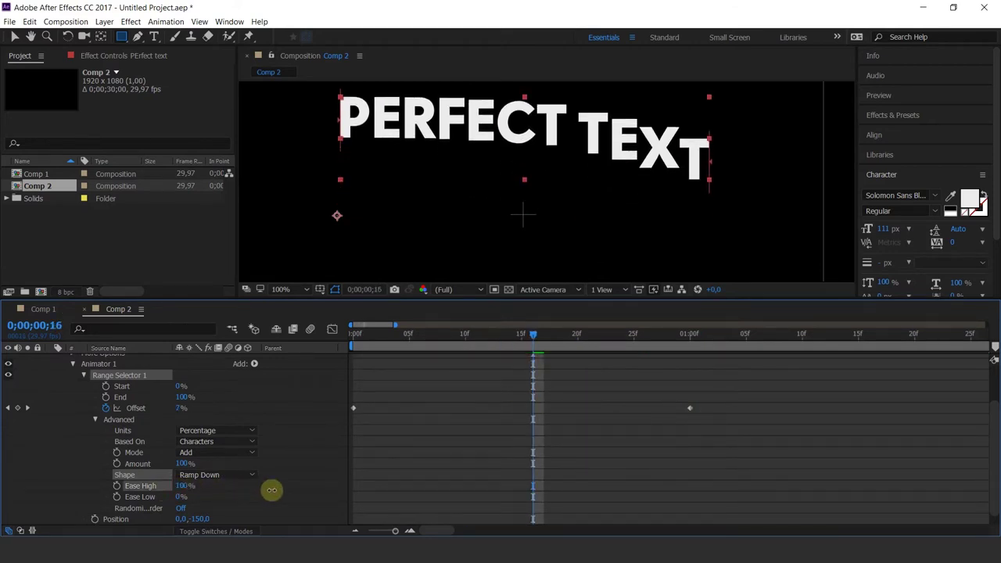
left_click(68, 485)
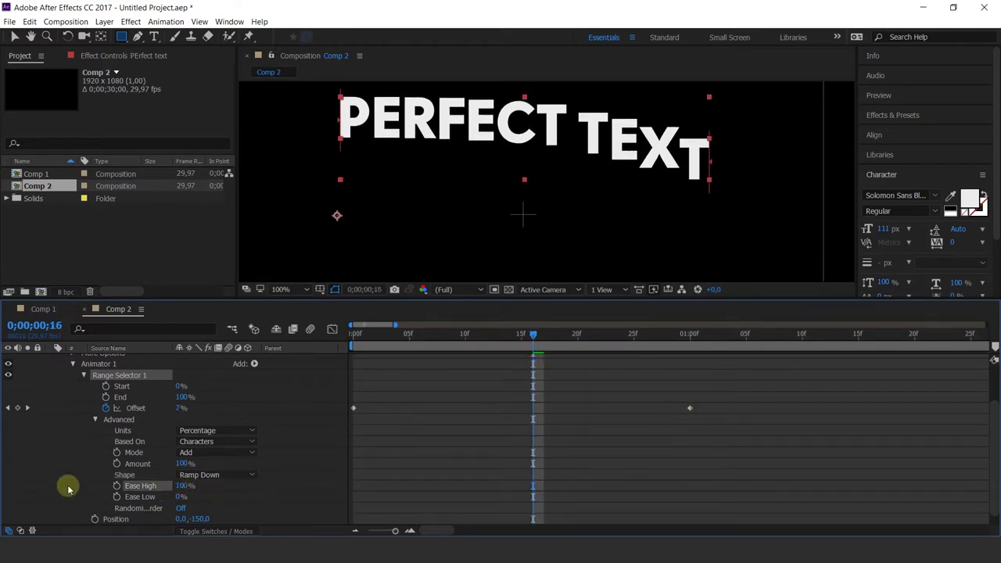
left_click(510, 333)
key("Home")
key("space")
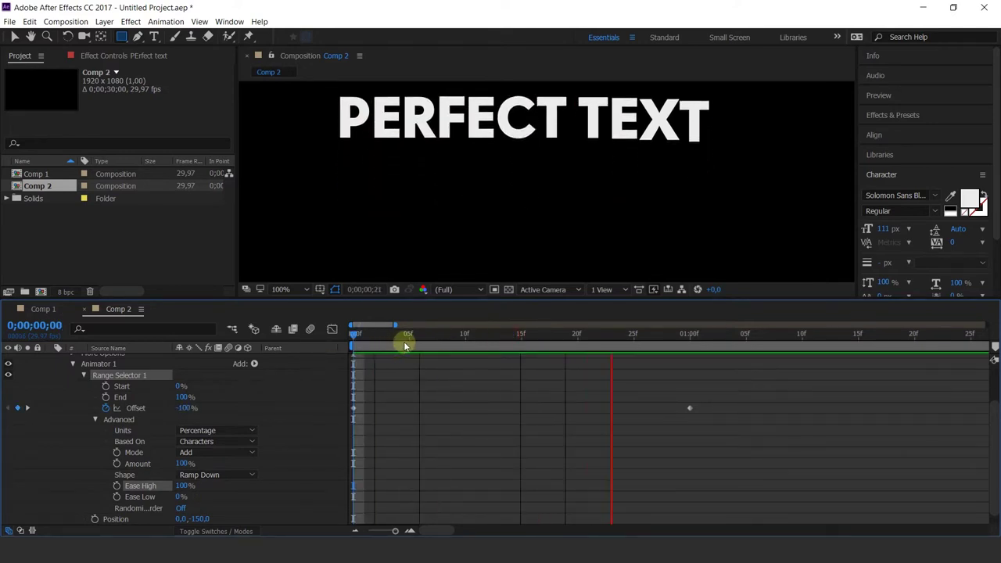
key("space")
Rename the text layer's Animator 1 to "POS MAIn"
scroll(88, 416, "up", 3)
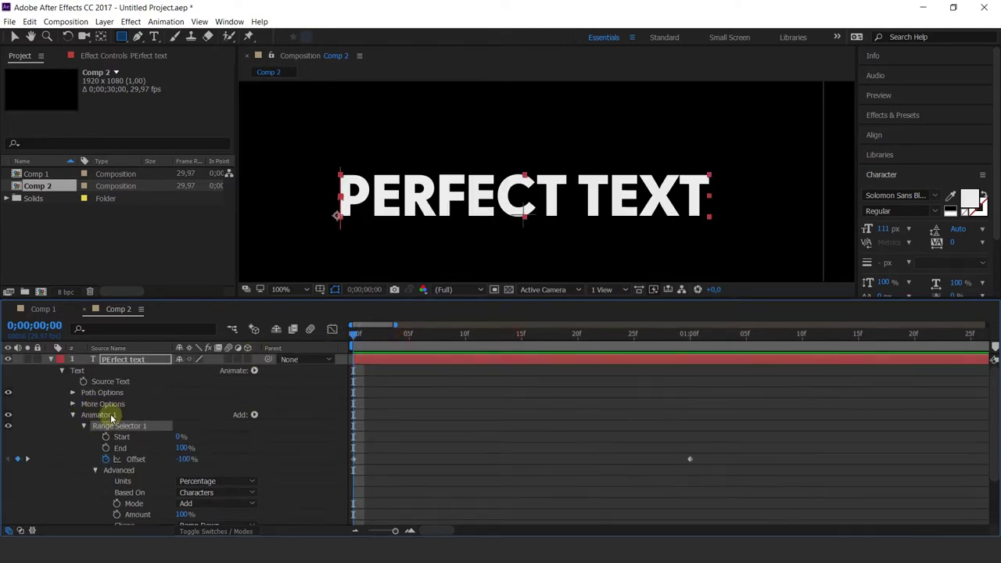
left_click(109, 415)
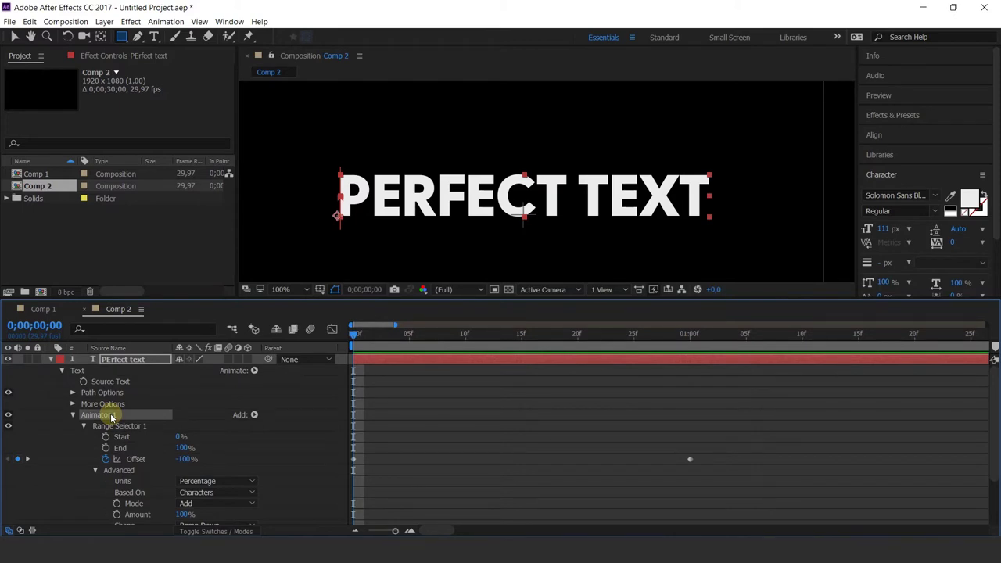
scroll(479, 387, "down", 3)
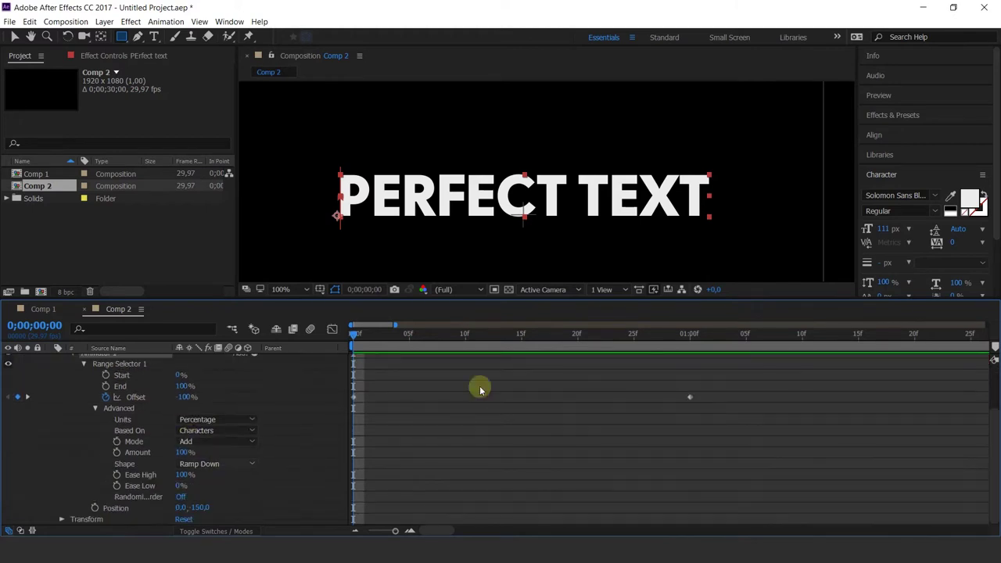
scroll(97, 440, "up", 2)
left_click(144, 386)
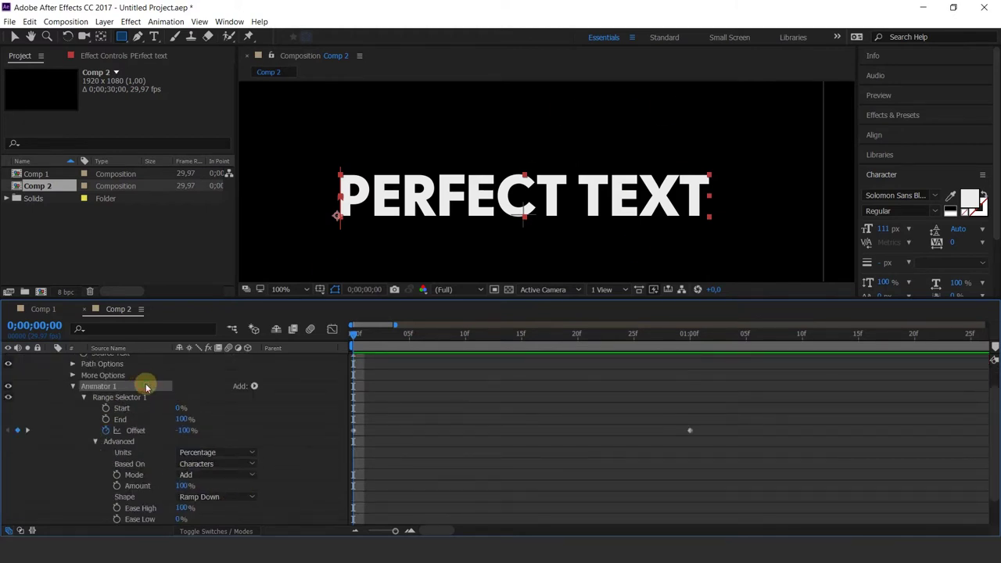
key("Return")
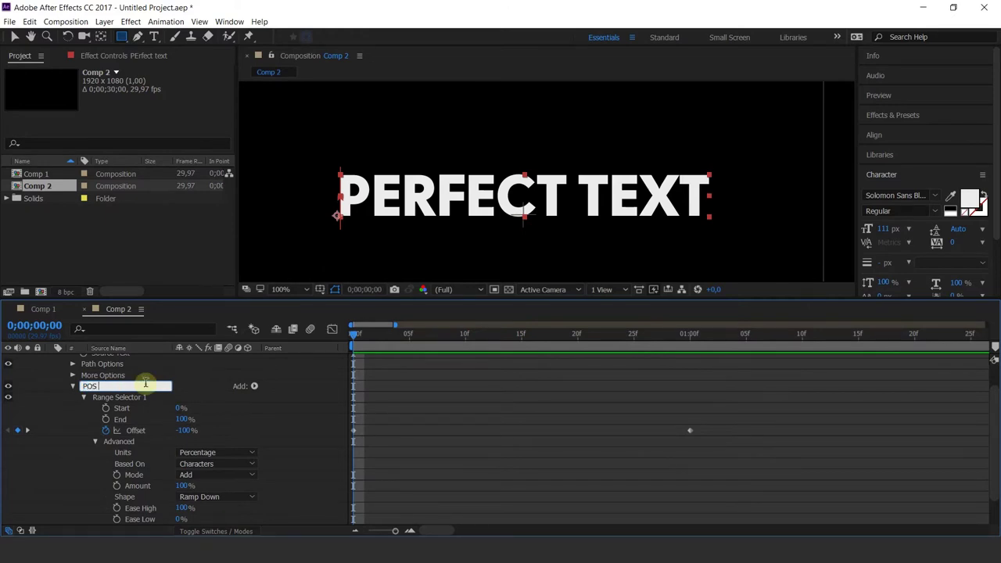
type("POS MAIn")
key("Return")
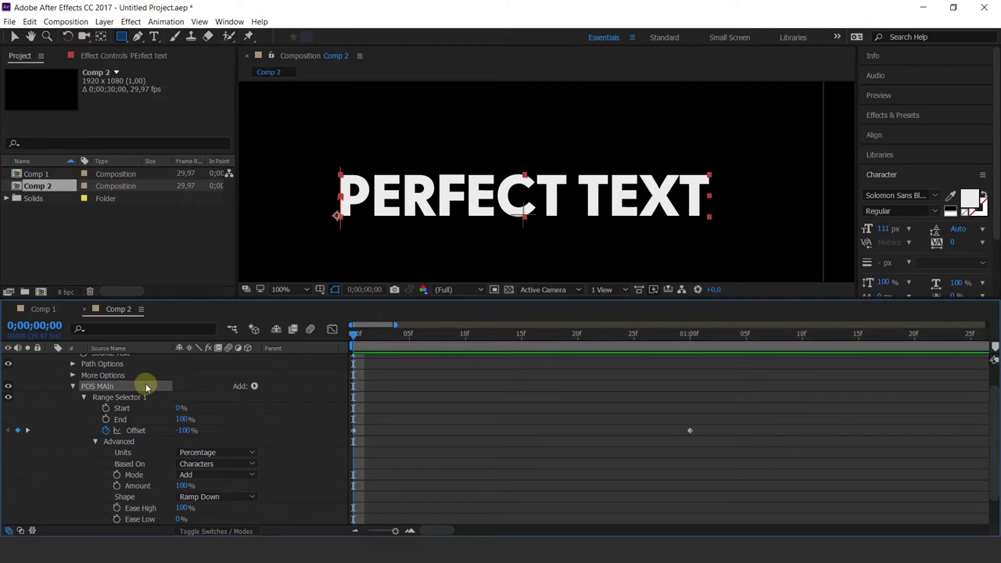
Duplicate the POS MAIn animator and delete the surplus copy so that one duplicate remains
left_click(102, 406)
left_click(92, 385)
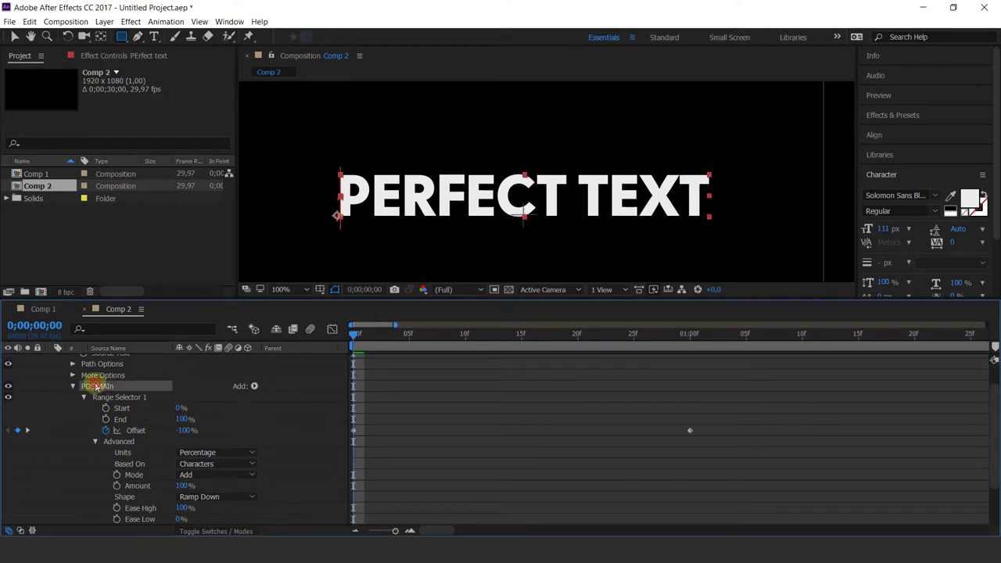
left_click(72, 386)
key("ctrl+d")
key("ctrl+d")
left_click(94, 426)
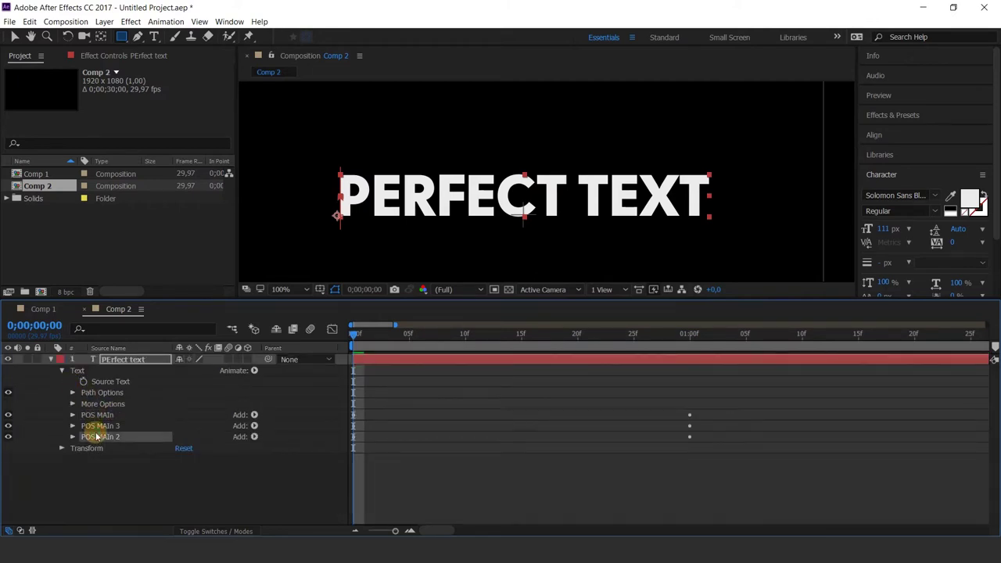
key("Delete")
Set the Position of the POS MAIn 2 animator to 0,0, 50,0 and preview the movement
left_click(80, 428)
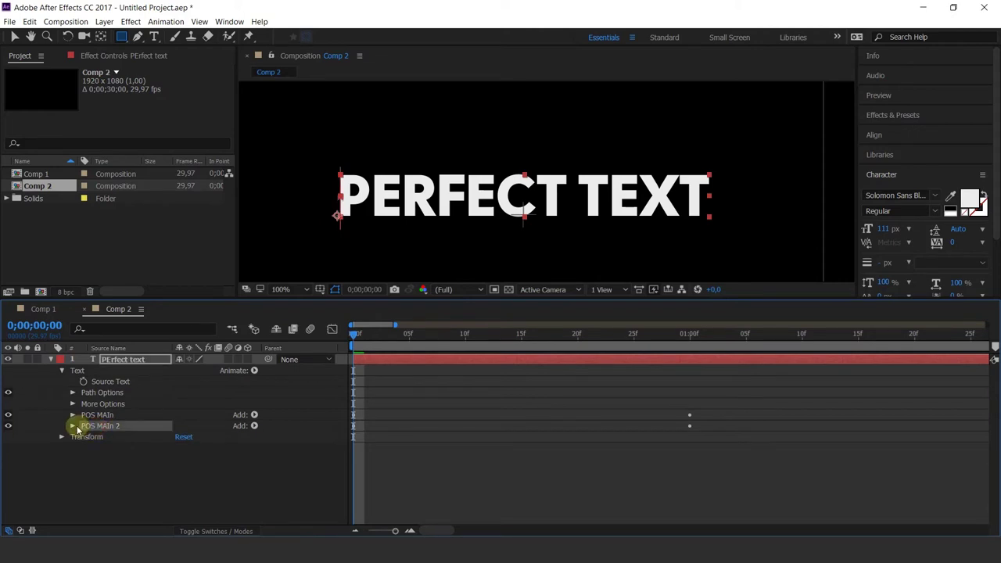
left_click(73, 426)
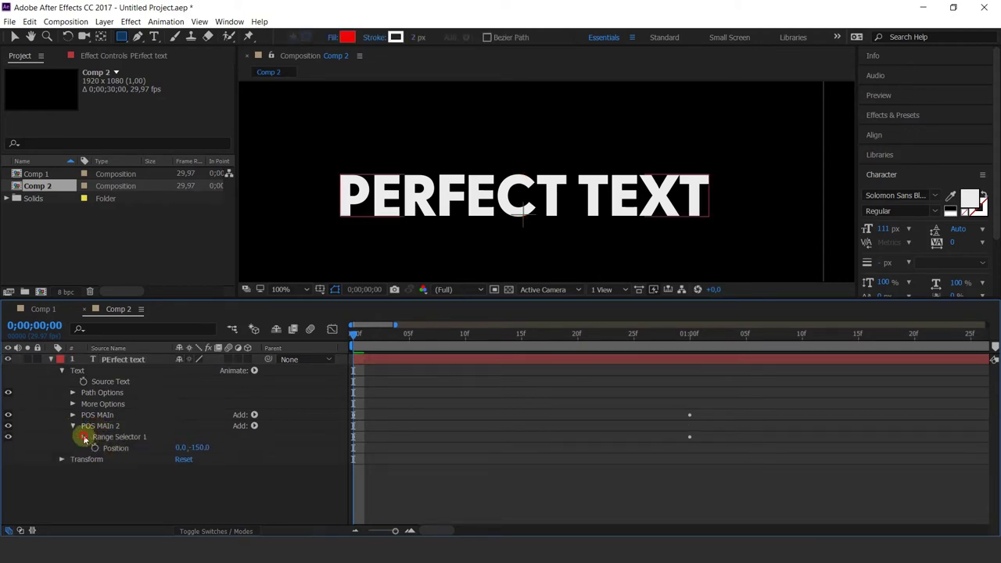
left_click(84, 438)
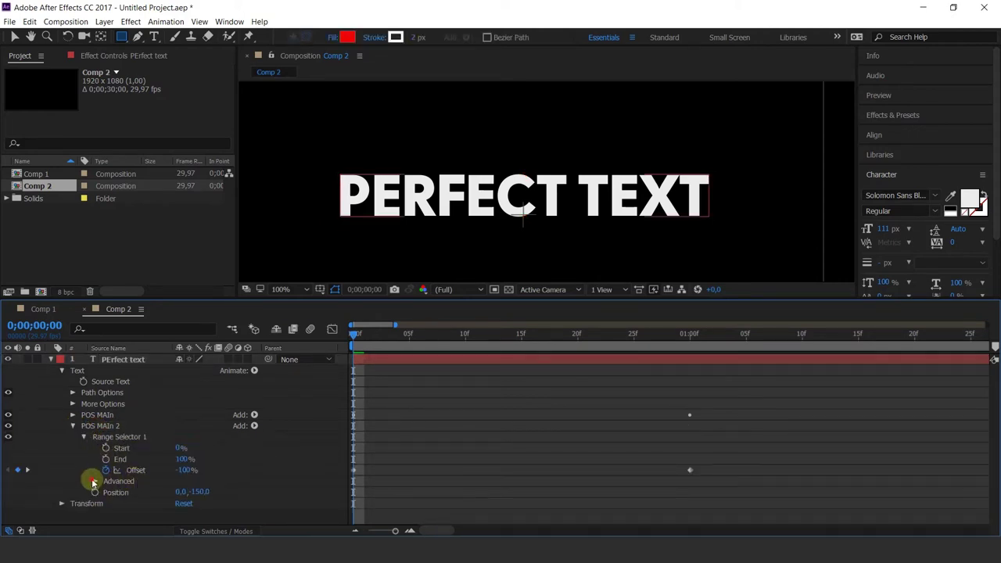
left_click(94, 480)
left_click(96, 430)
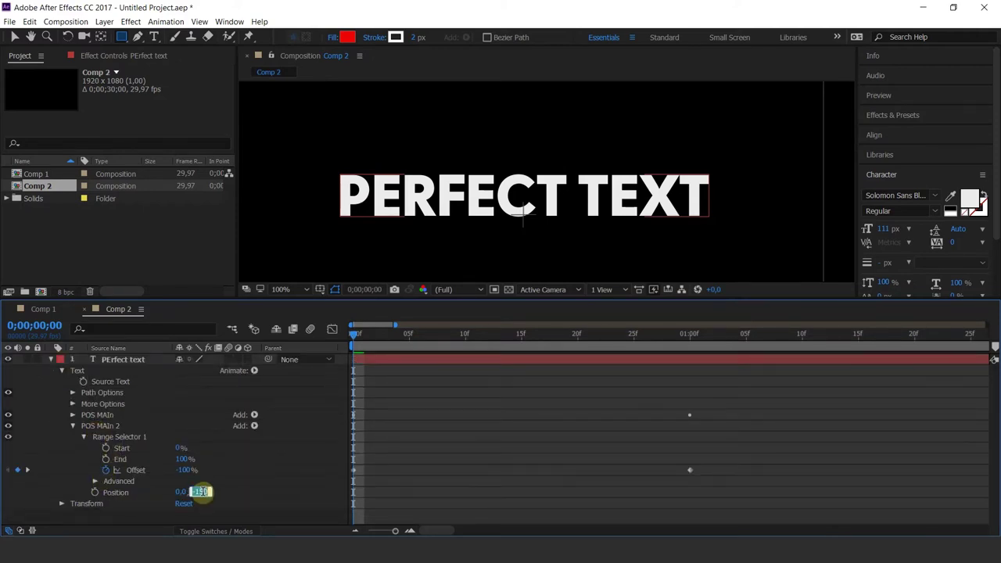
key("Return")
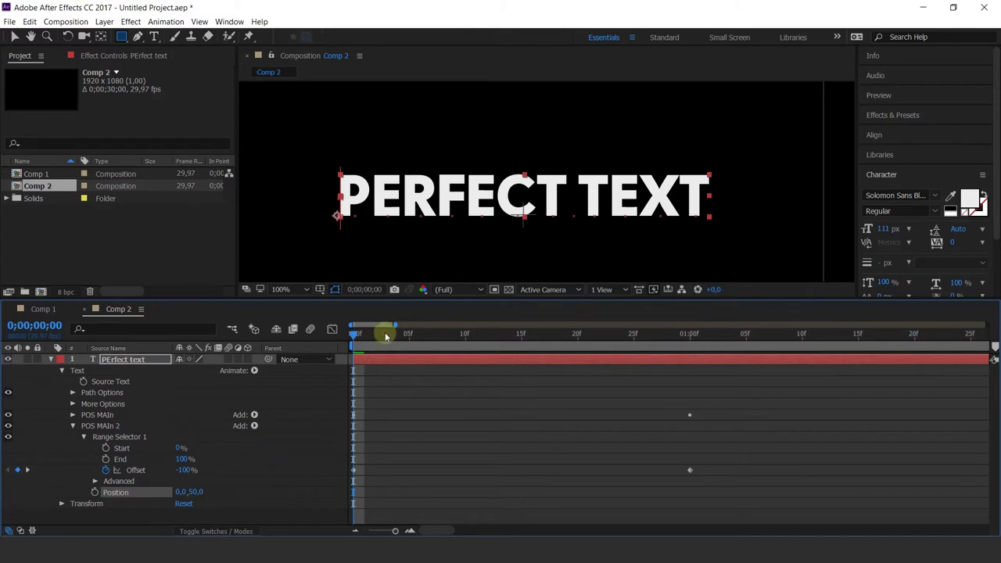
key("space")
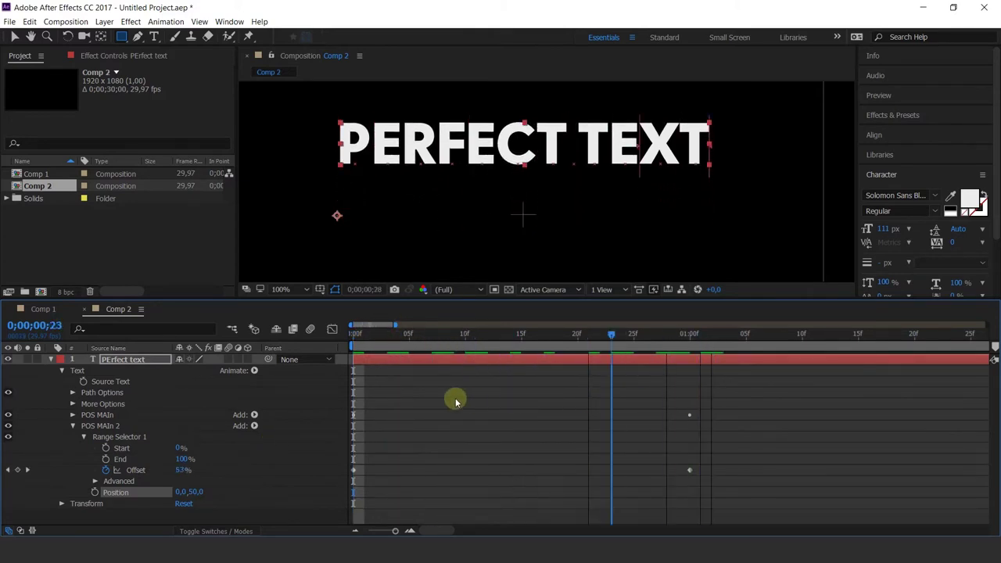
key("space")
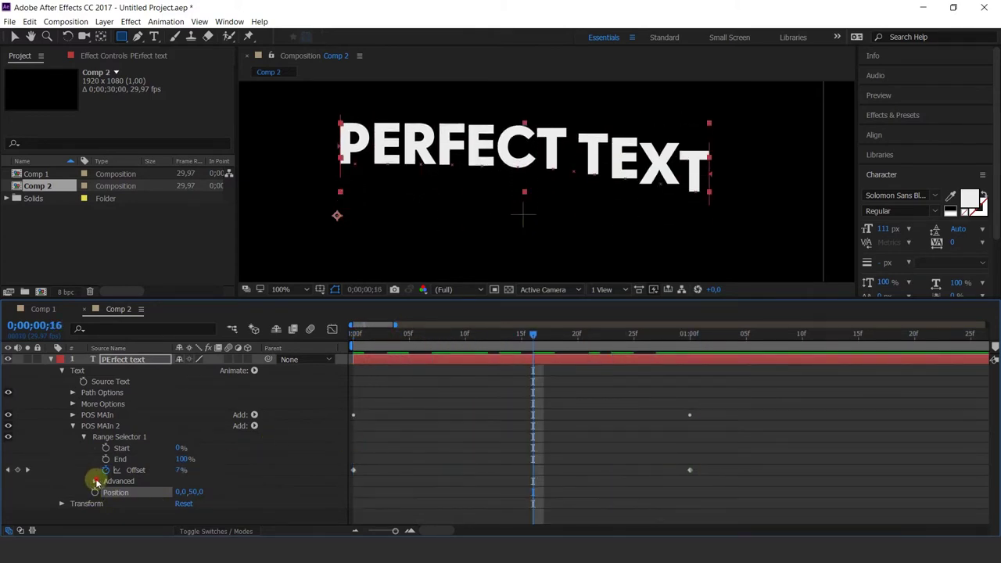
Set Ease High and Ease Low of POS MAIn 2's range selector to 50% and preview from the beginning
left_click(96, 482)
scroll(100, 474, "down", 2)
scroll(141, 481, "down", 1)
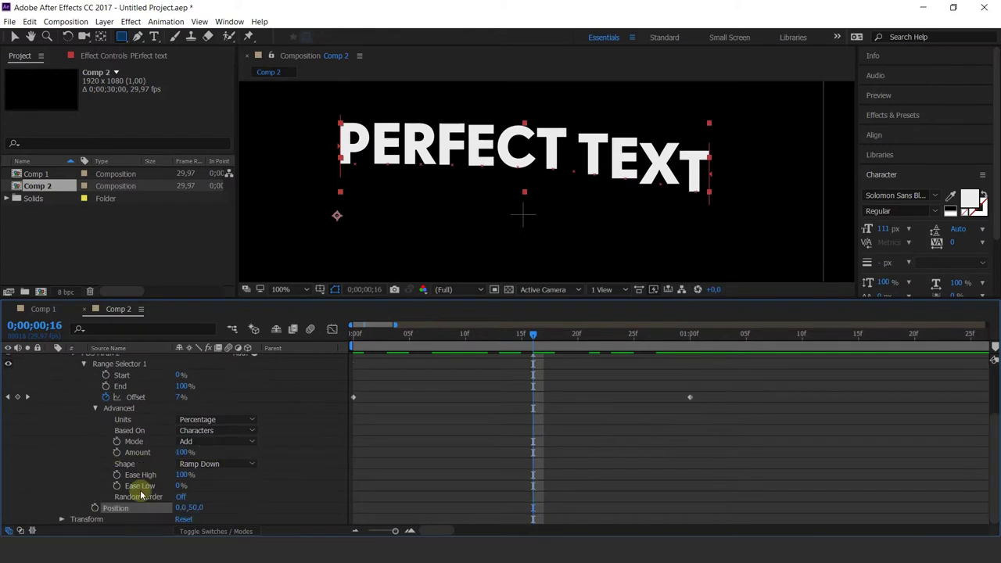
left_click(186, 476)
type("50")
left_click(179, 485)
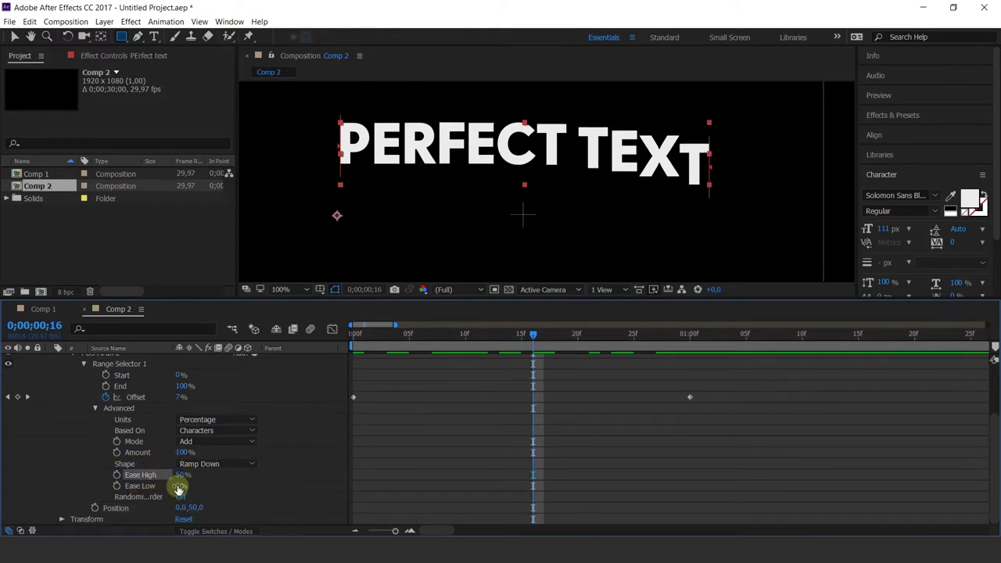
type("50")
key("Return")
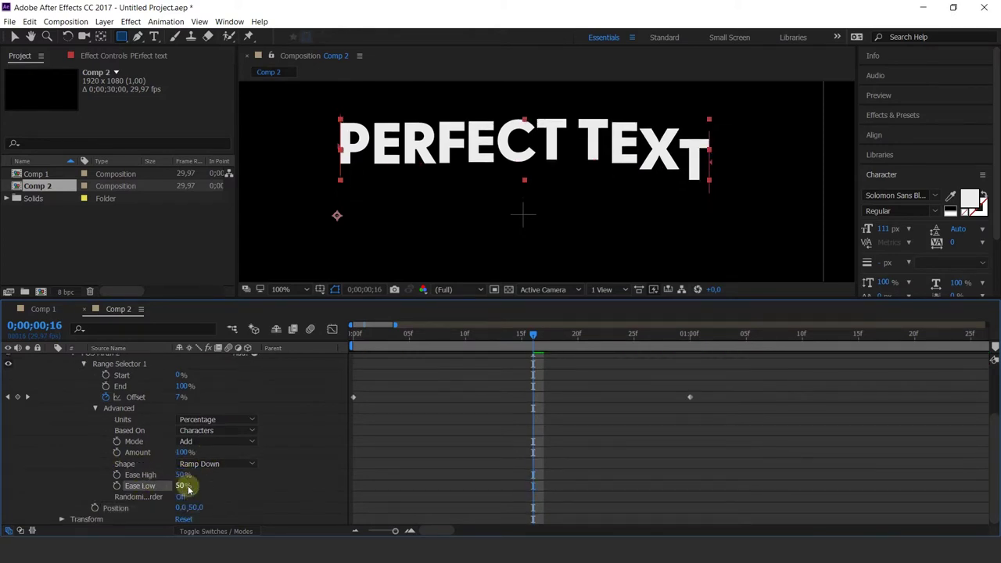
key("Home")
key("space")
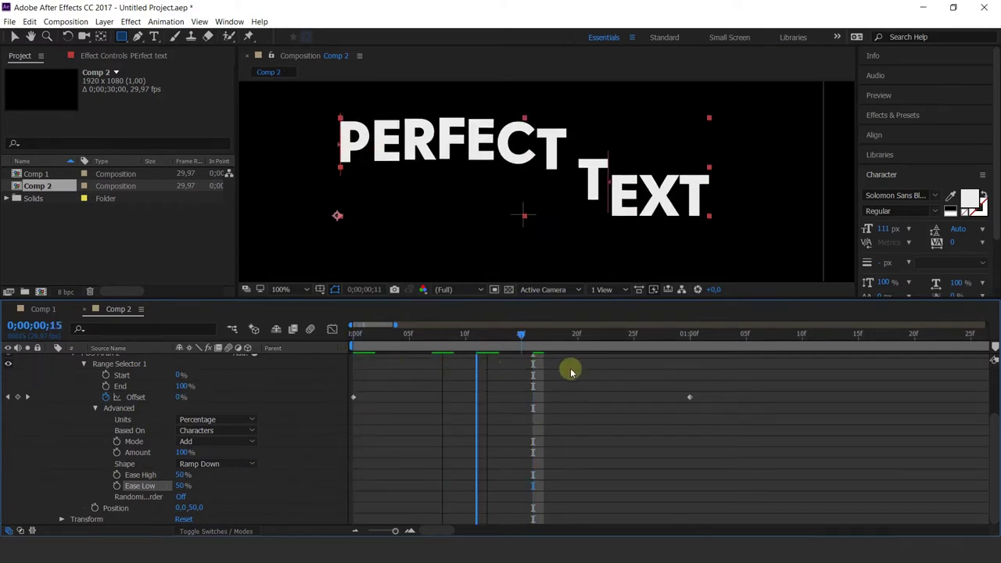
key("space")
key("space")
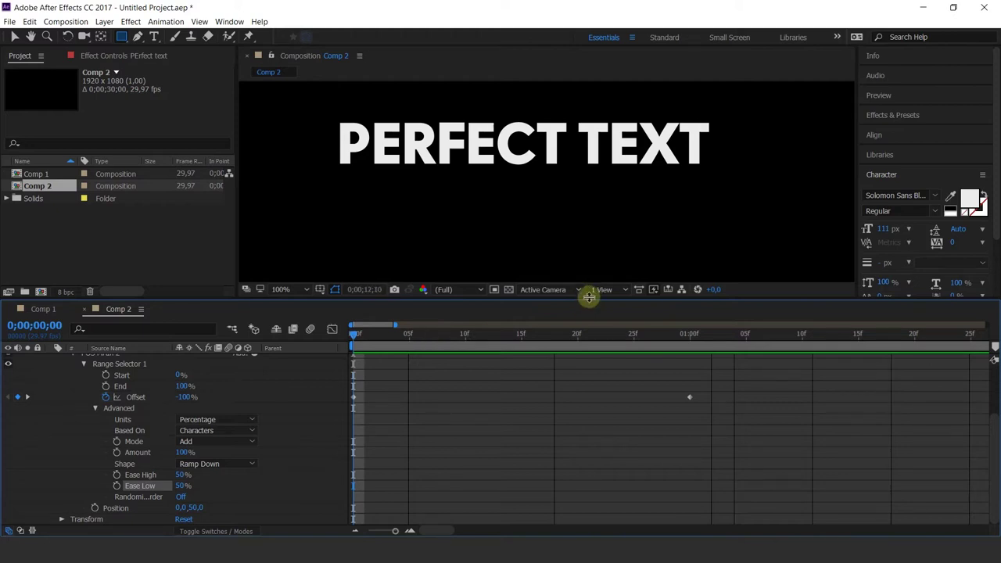
End the work area at 0;00;01;06 and preview the shortened animation
left_click(751, 348)
key("n")
key("space")
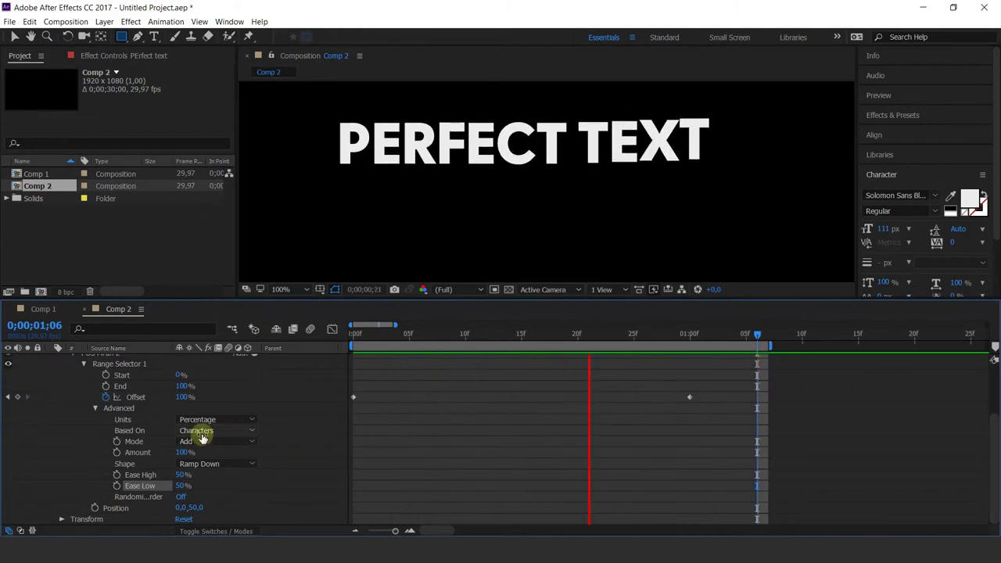
scroll(501, 448, "down", 3)
left_click(500, 448)
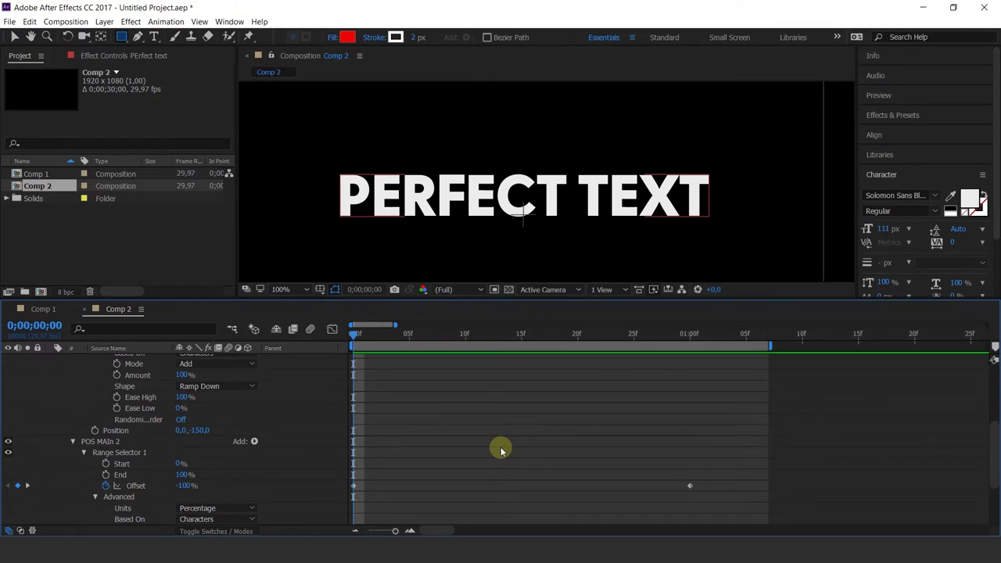
Add a Rotation property to the POS MAIn animator
scroll(297, 401, "up", 2)
scroll(83, 426, "up", 2)
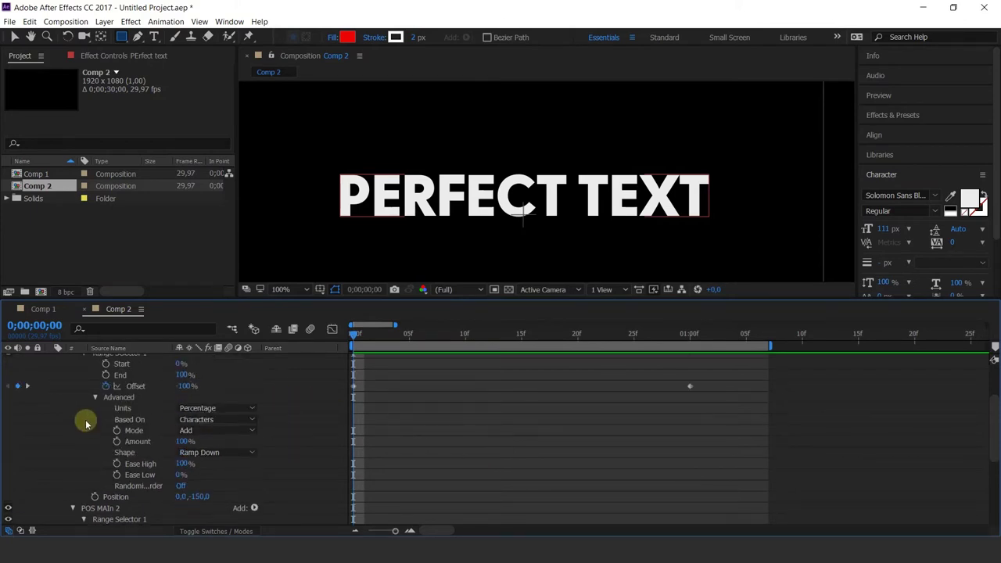
scroll(86, 422, "up", 2)
left_click(94, 407)
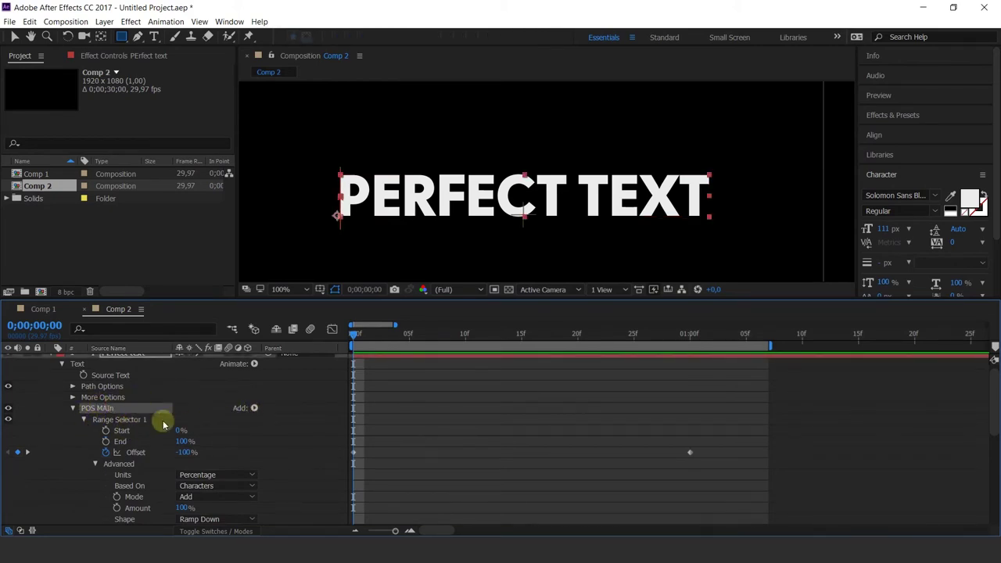
left_click(254, 407)
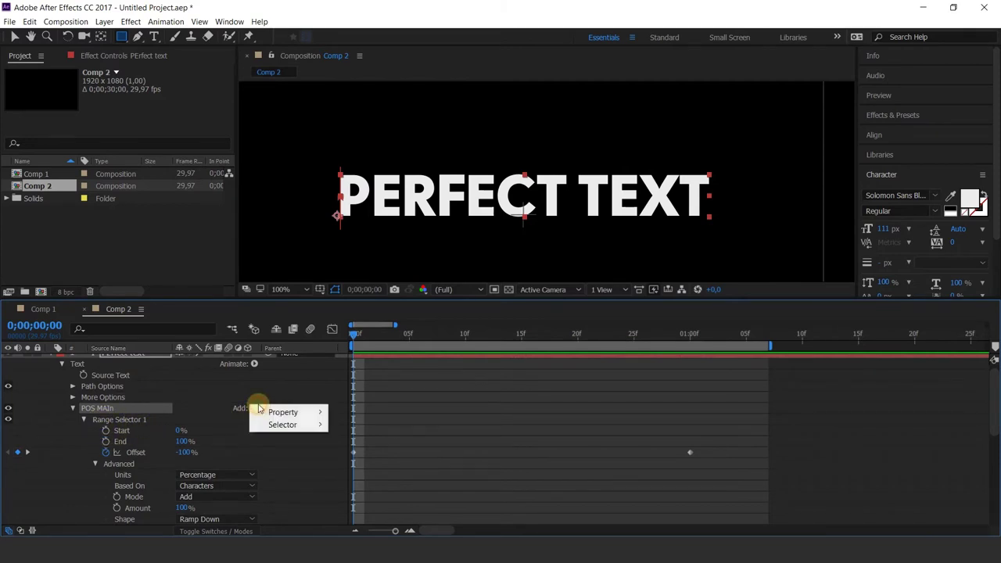
mouse_move(283, 412)
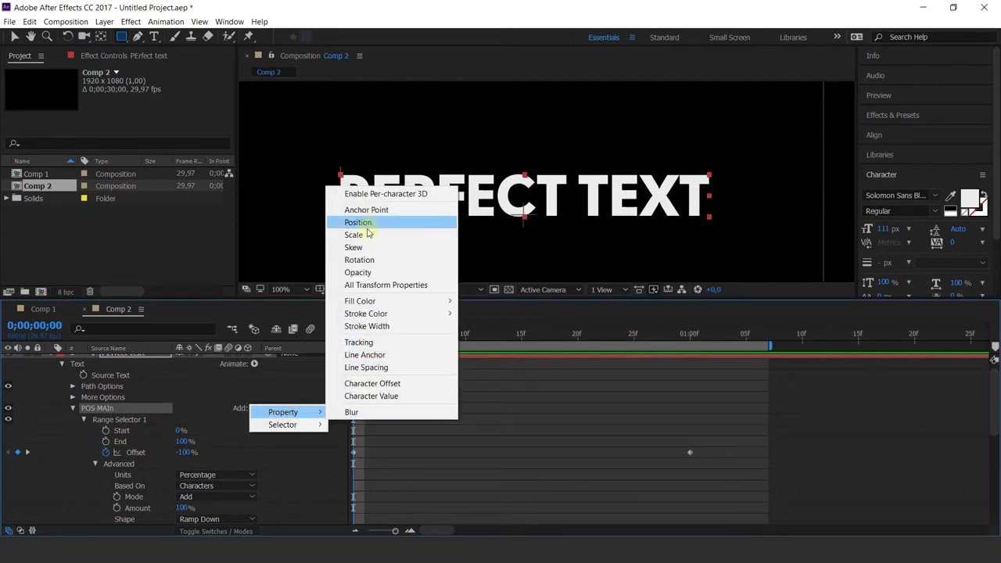
left_click(361, 258)
scroll(161, 425, "down", 5)
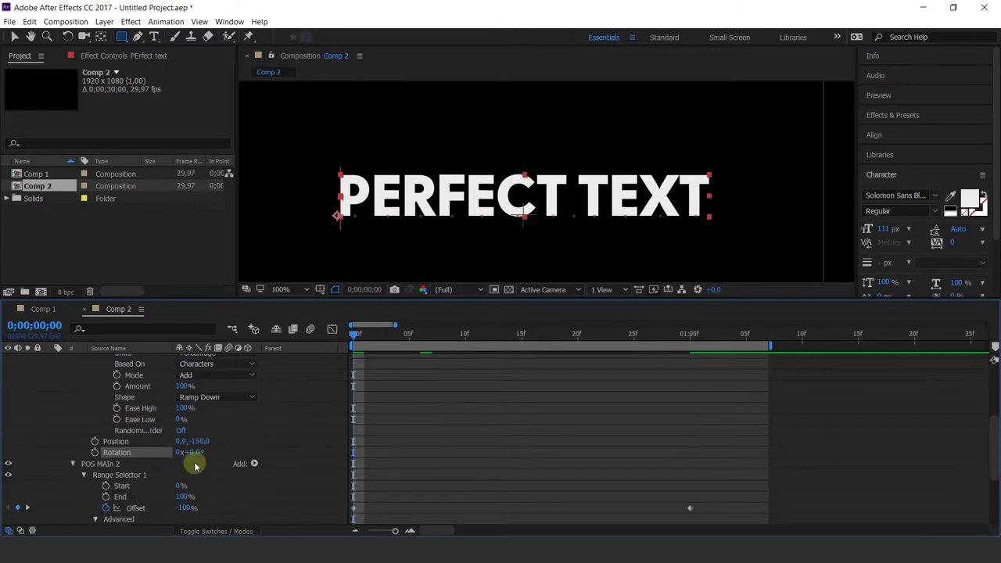
Set the Rotation of POS MAIn to 0x+60,0°, preview the animation and check the letters at 0;00;01;00
left_click_drag(197, 453, 222, 463)
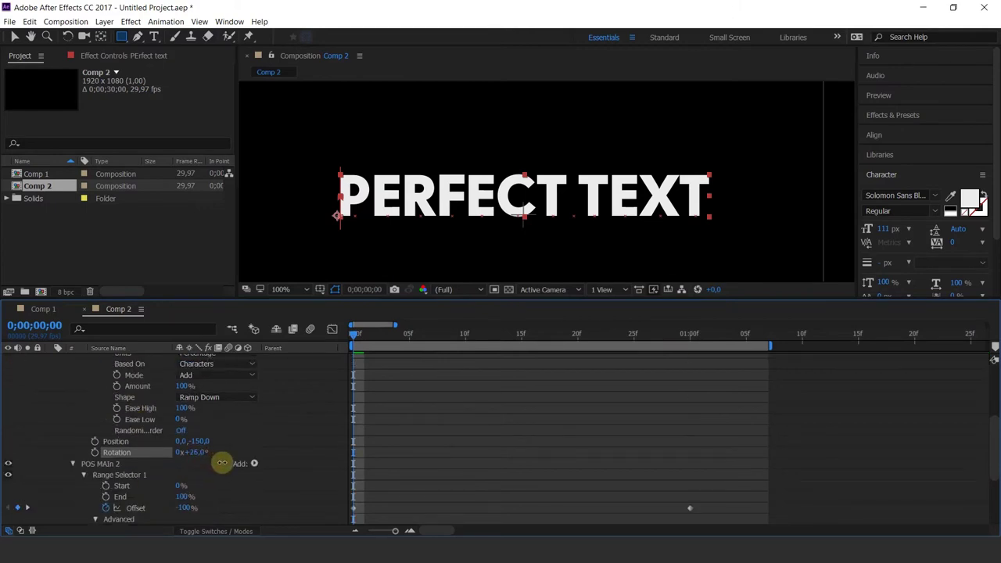
left_click(193, 452)
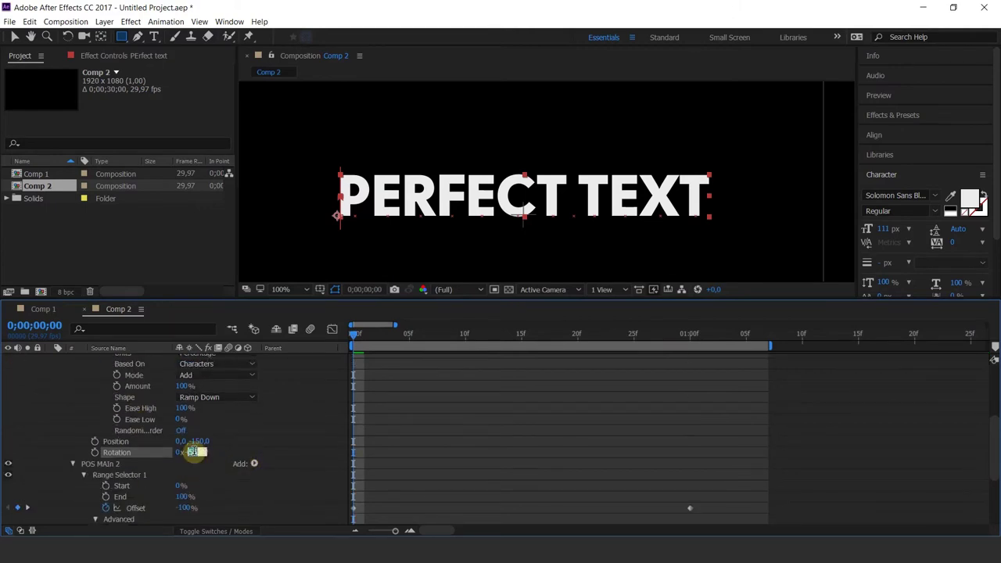
key("Return")
key("space")
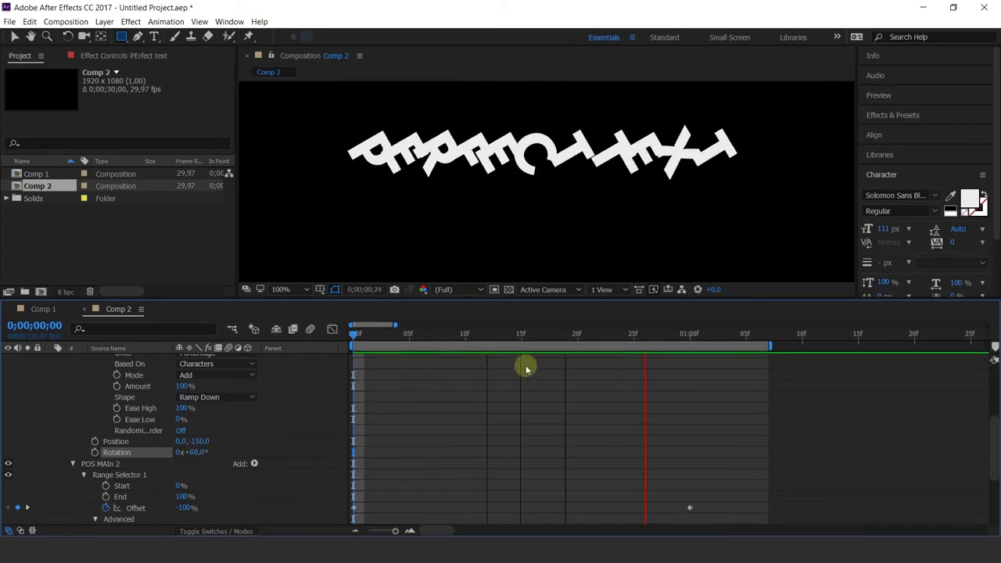
left_click_drag(560, 334, 688, 356)
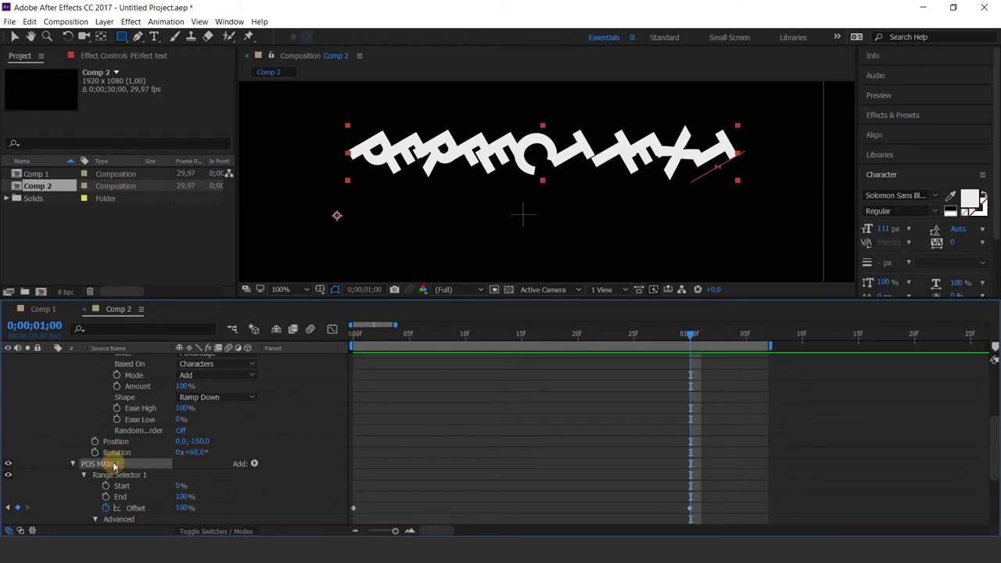
Copy the Rotation property into the POS MAIn 2 animator and set it to 0x-60,0°
scroll(134, 469, "down", 5)
scroll(136, 475, "up", 3)
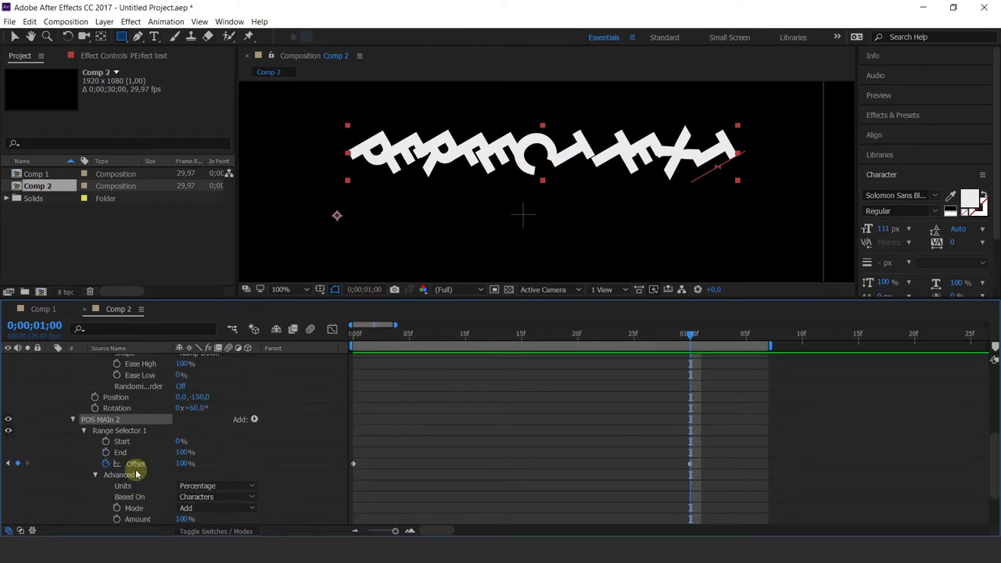
scroll(135, 475, "down", 3)
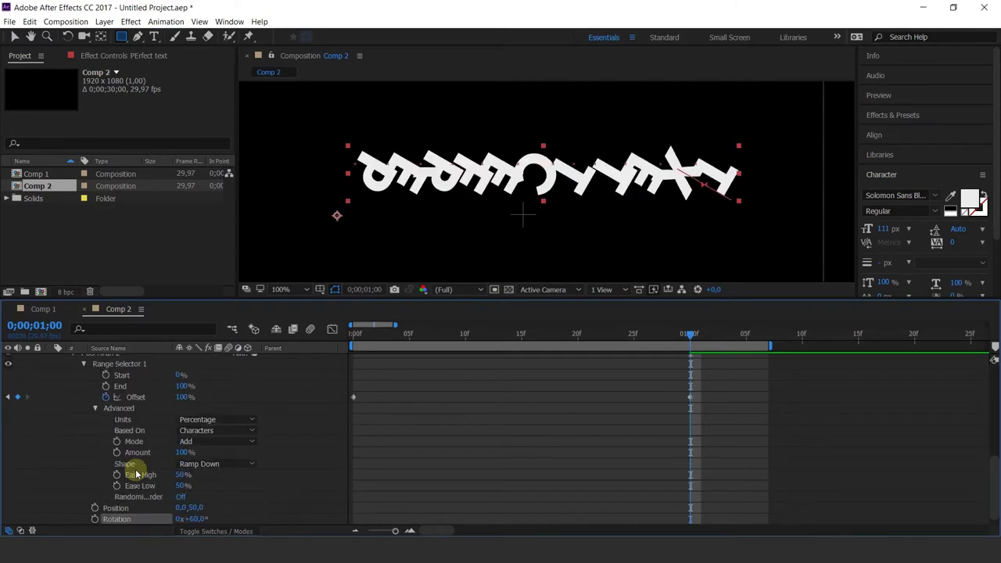
scroll(112, 480, "down", 1)
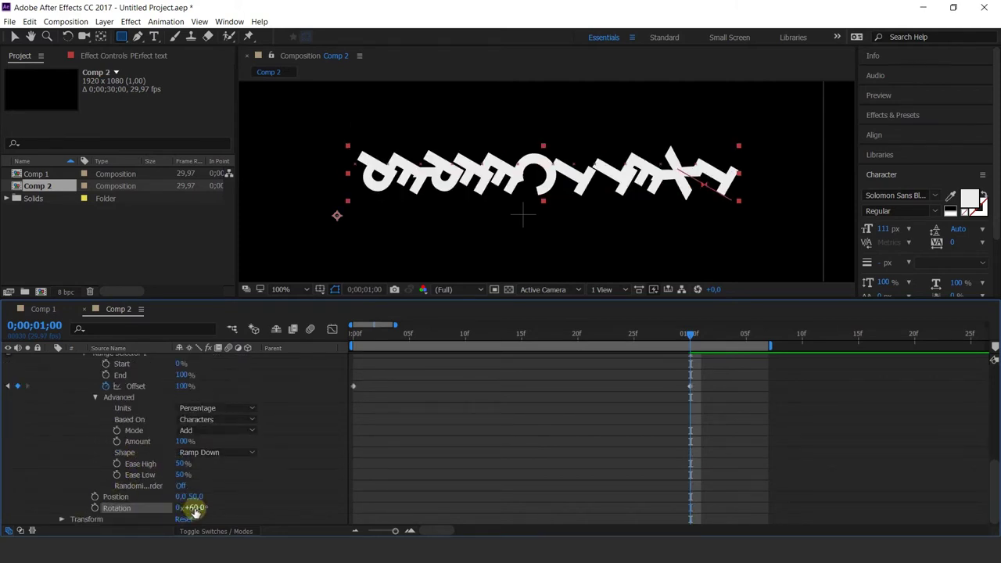
type("0")
key("Return")
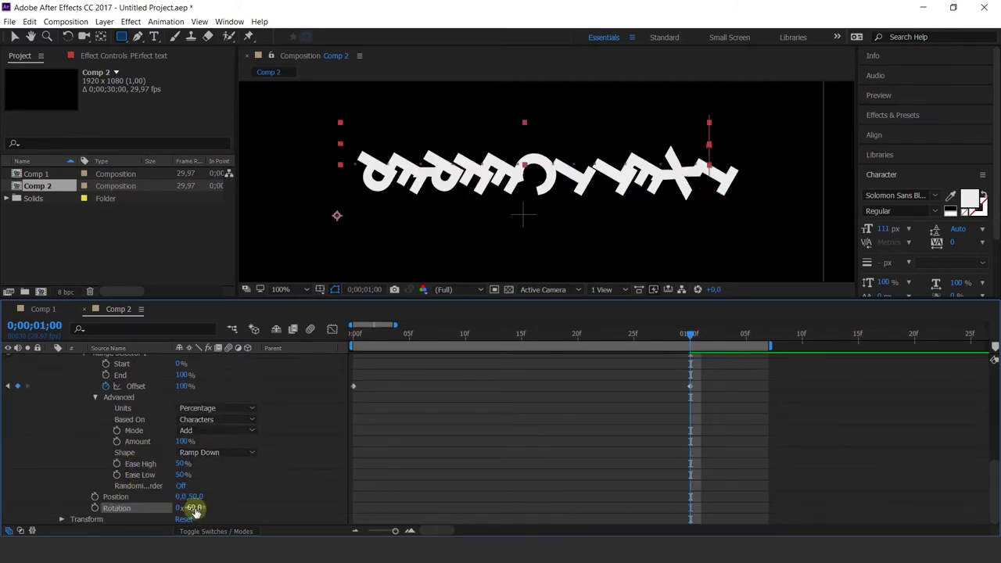
Preview the title animation with the opposing rotations and look through the settings of both animators
key("space")
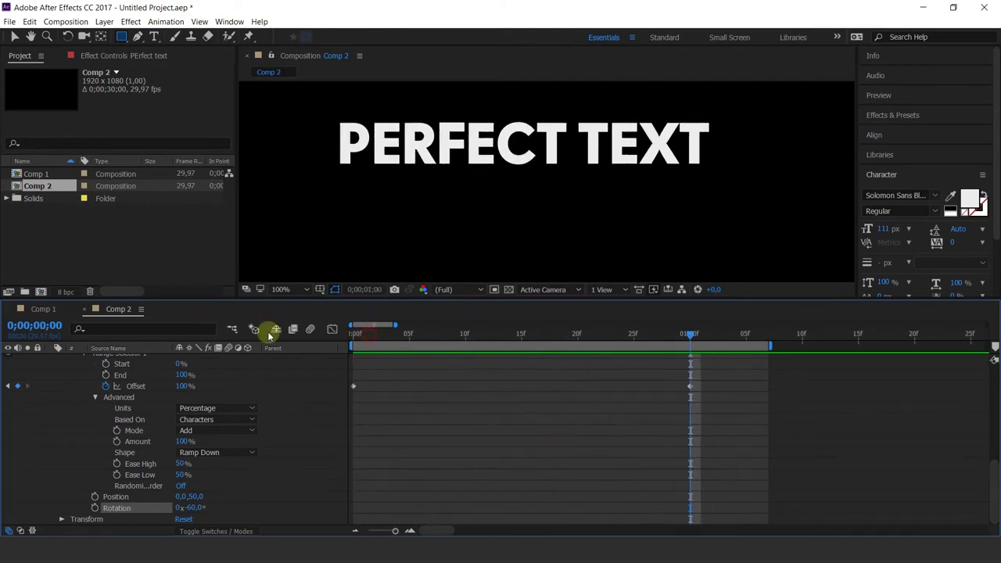
key("space")
scroll(109, 402, "up", 3)
scroll(118, 409, "down", 3)
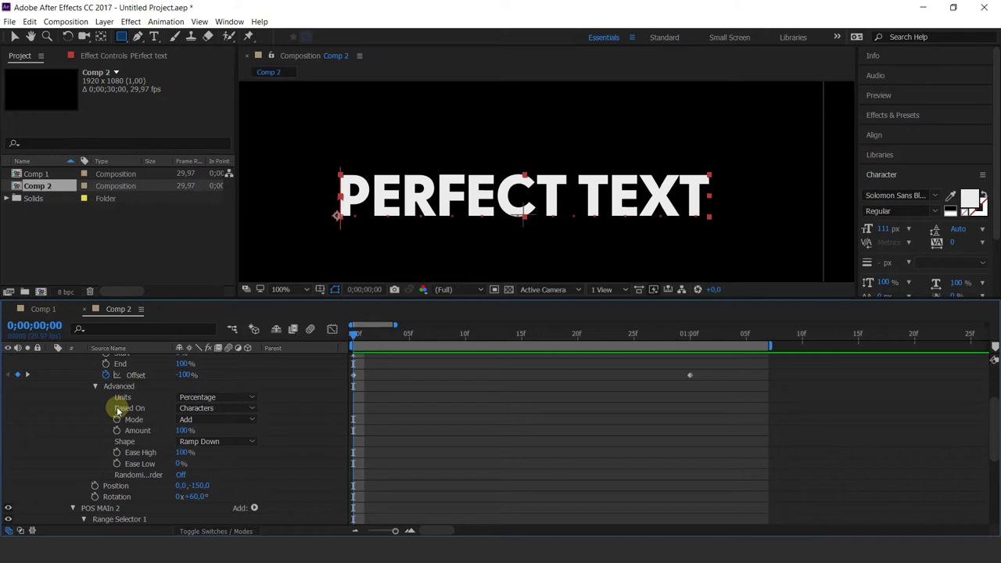
Collapse the POS MAIn and POS MAIn 2 animators and delete both from the text layer
scroll(118, 410, "up", 5)
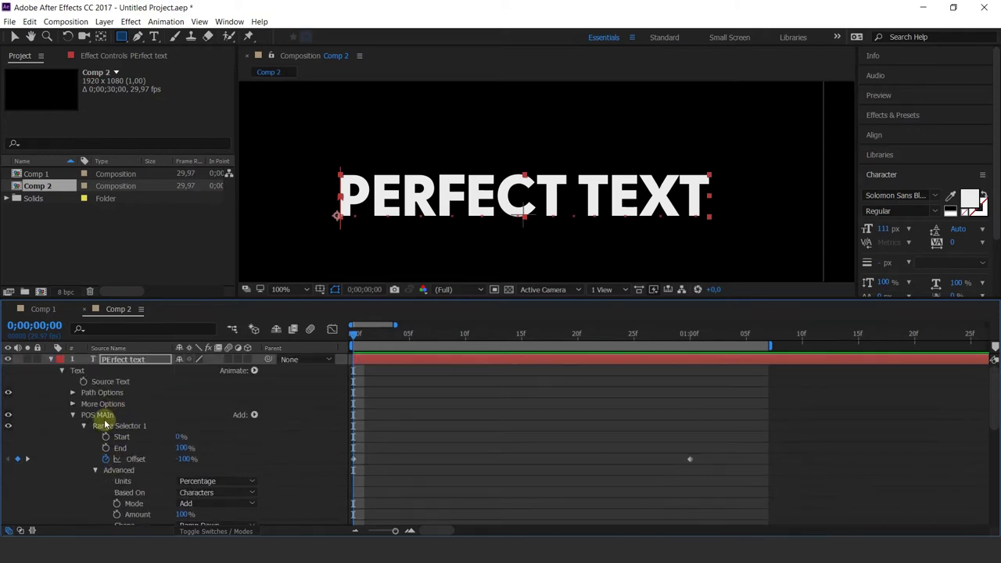
left_click(72, 417)
left_click(73, 427)
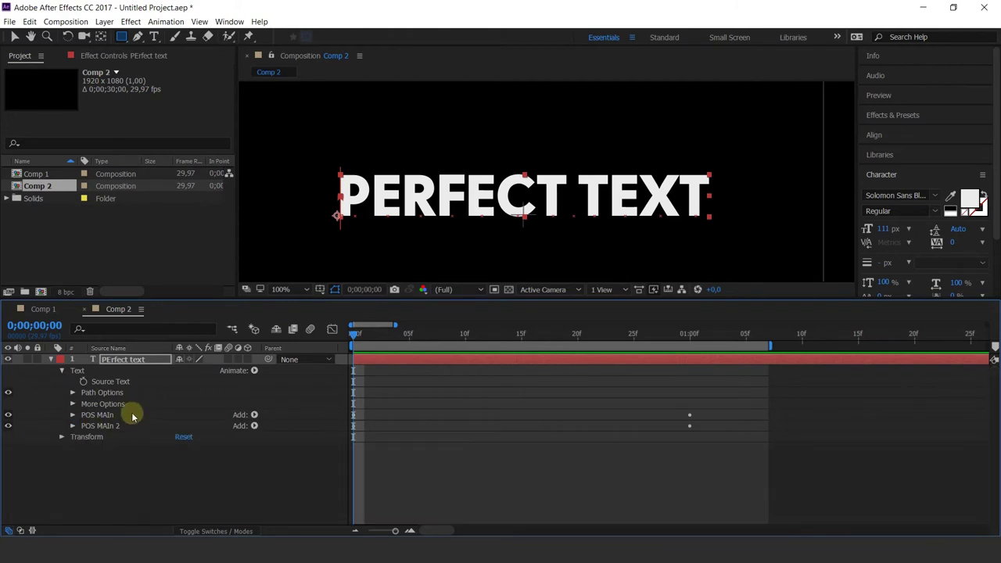
left_click(101, 417)
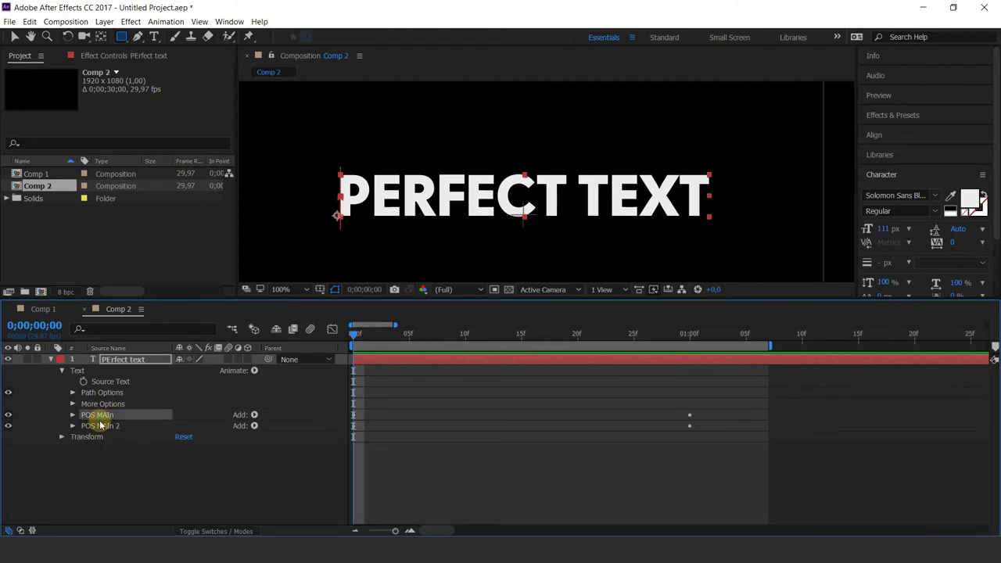
key("Delete")
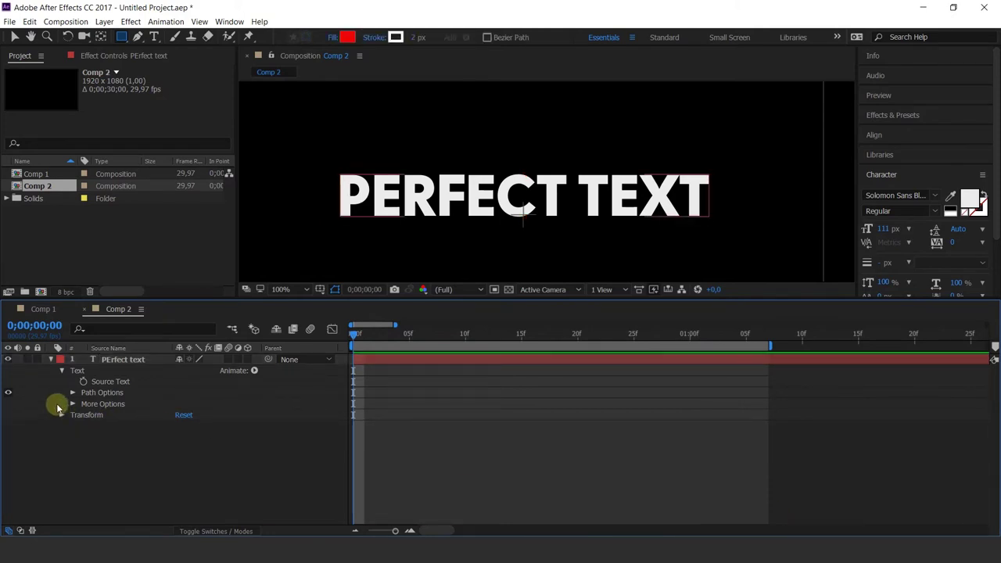
Add a Scale animator to the PErfect text layer and give it a Wiggly selector
left_click(255, 371)
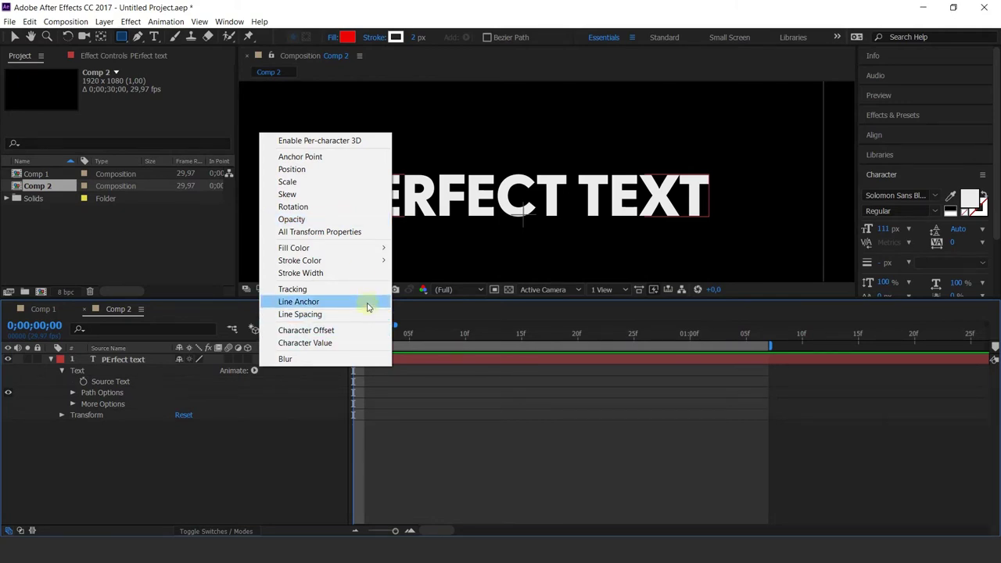
left_click(313, 185)
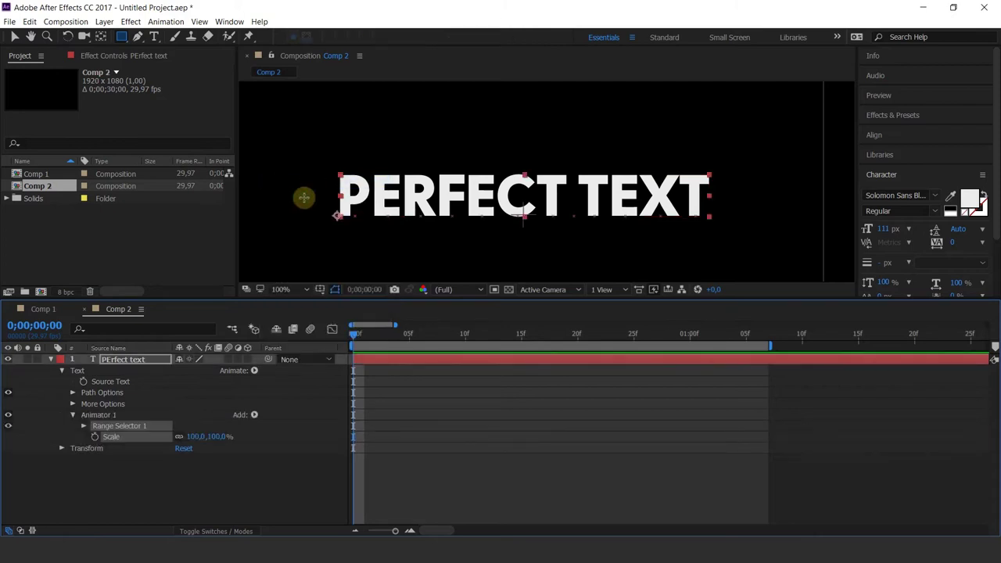
left_click(254, 414)
mouse_move(312, 418)
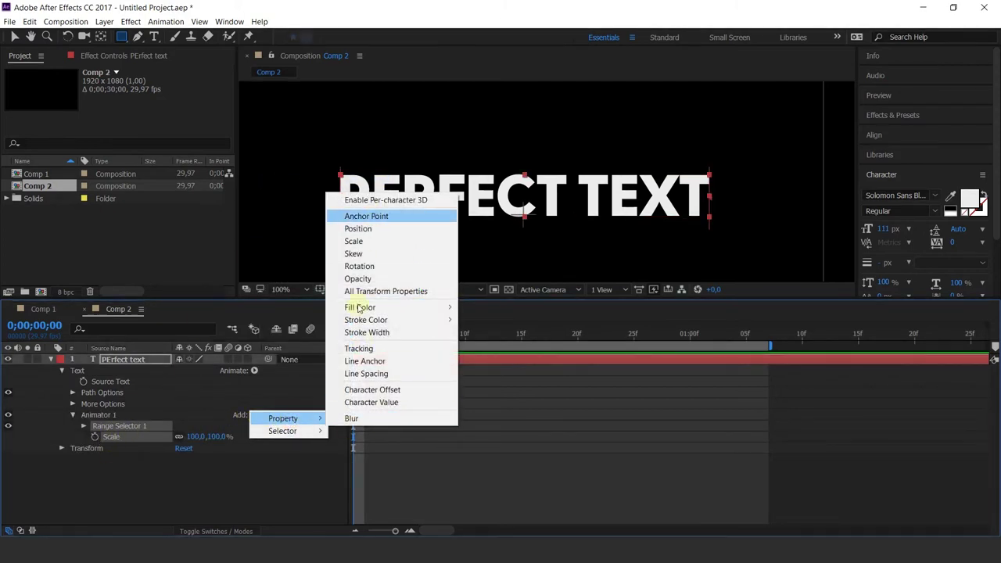
mouse_move(285, 435)
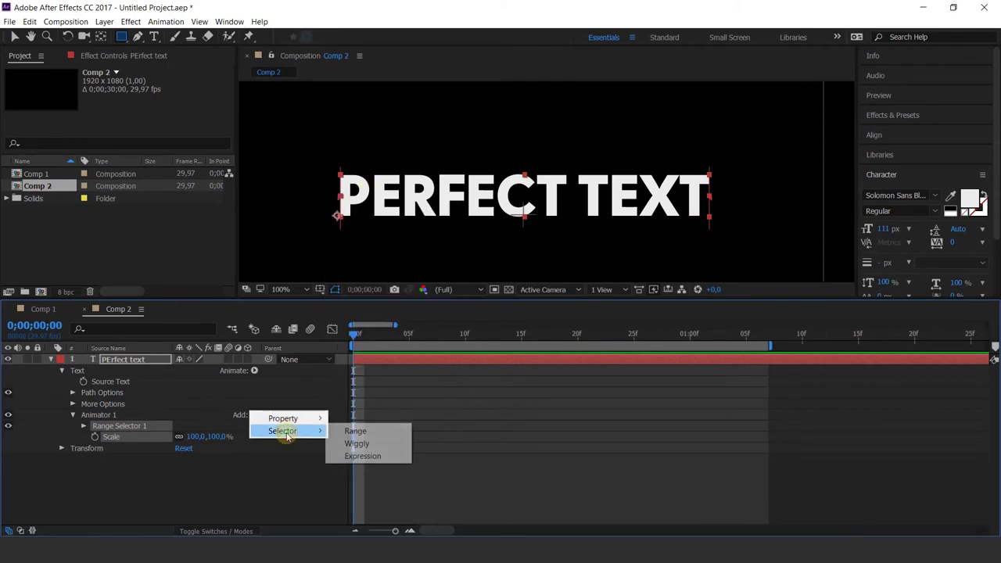
left_click(359, 444)
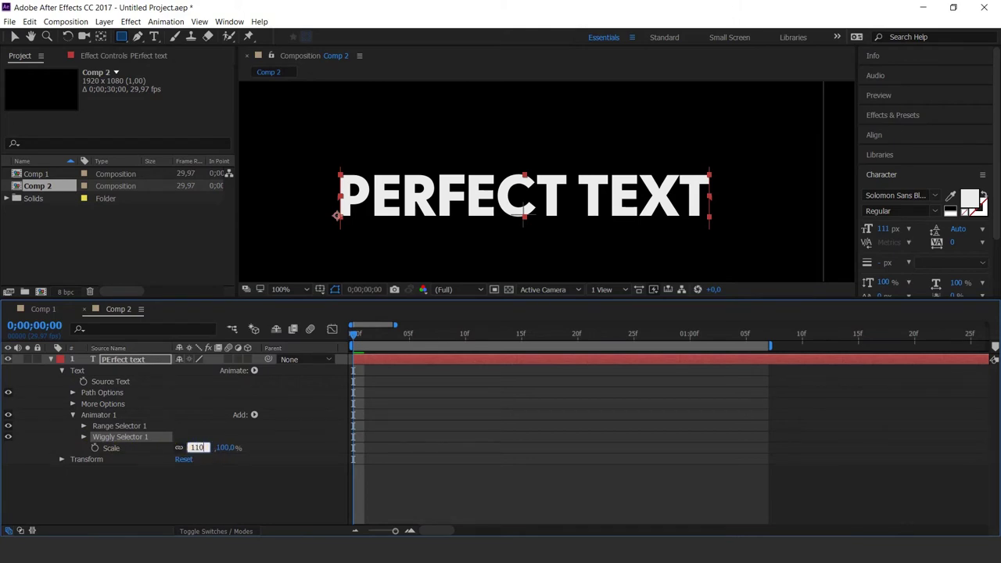
Set the Scale of Animator 1 to 110,0,110,0% and preview the wiggling letters
key("Return")
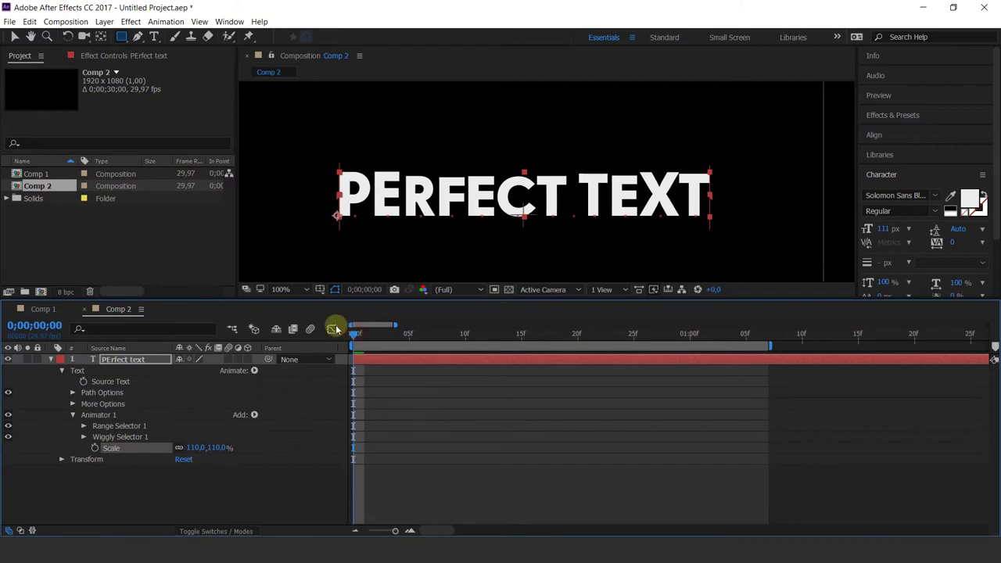
key("space")
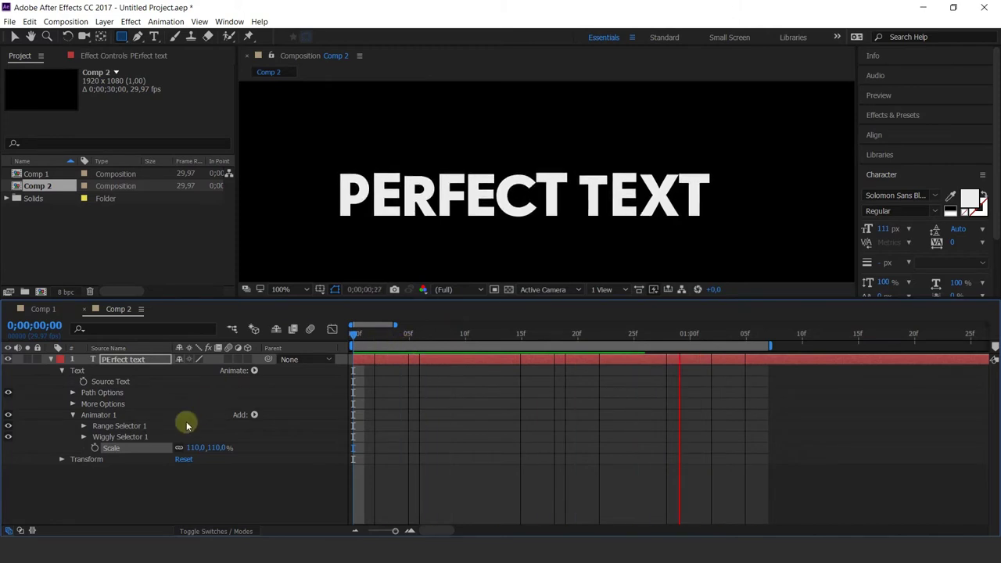
Add a Rotation property to Animator 1 and set it to 0x+5,0°
left_click(253, 414)
mouse_move(283, 418)
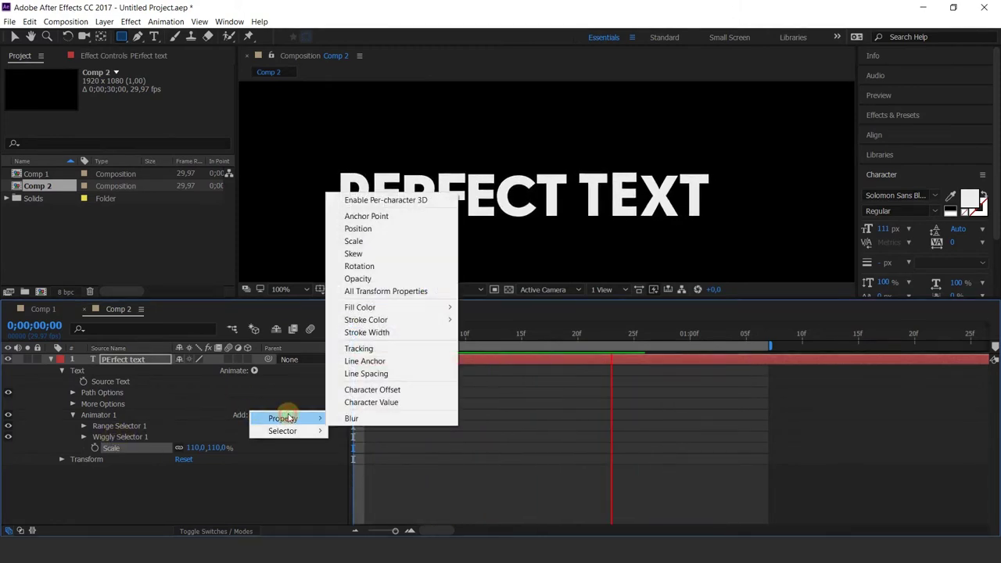
left_click(359, 266)
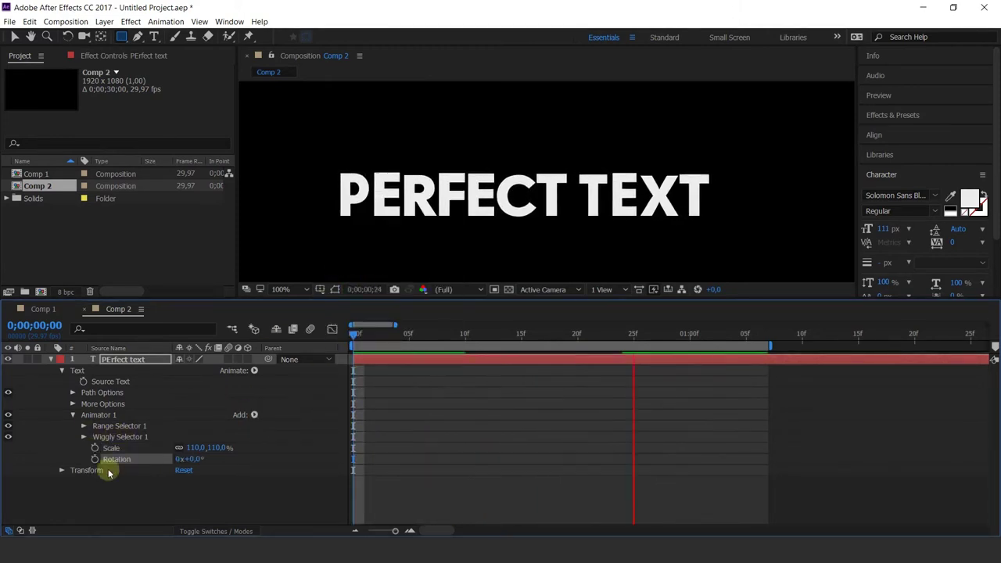
left_click_drag(196, 461, 199, 459)
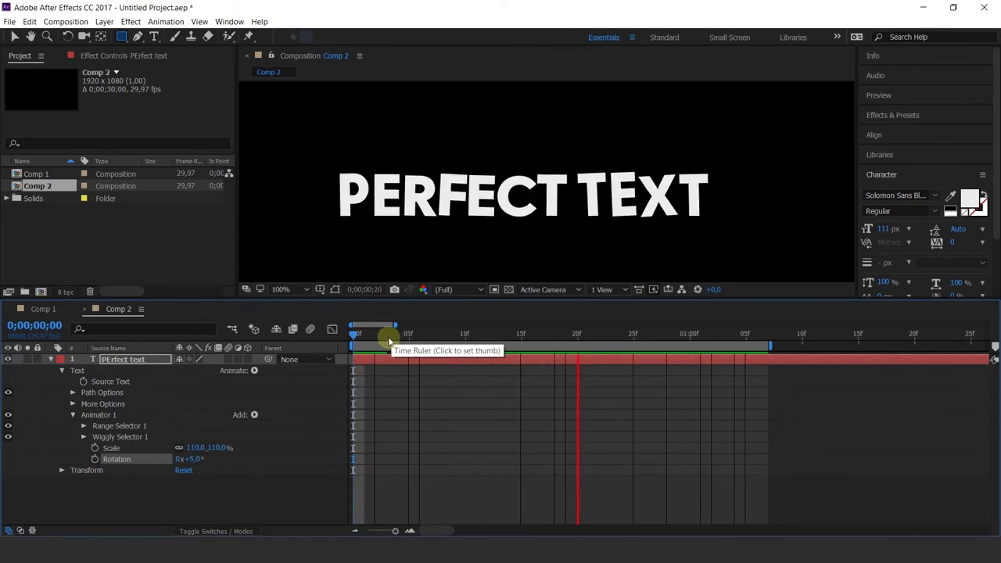
Expand Wiggly Selector 1, look over its settings and scrub to 0;00;00;15 before returning to the start
left_click(84, 436)
scroll(86, 441, "down", 1)
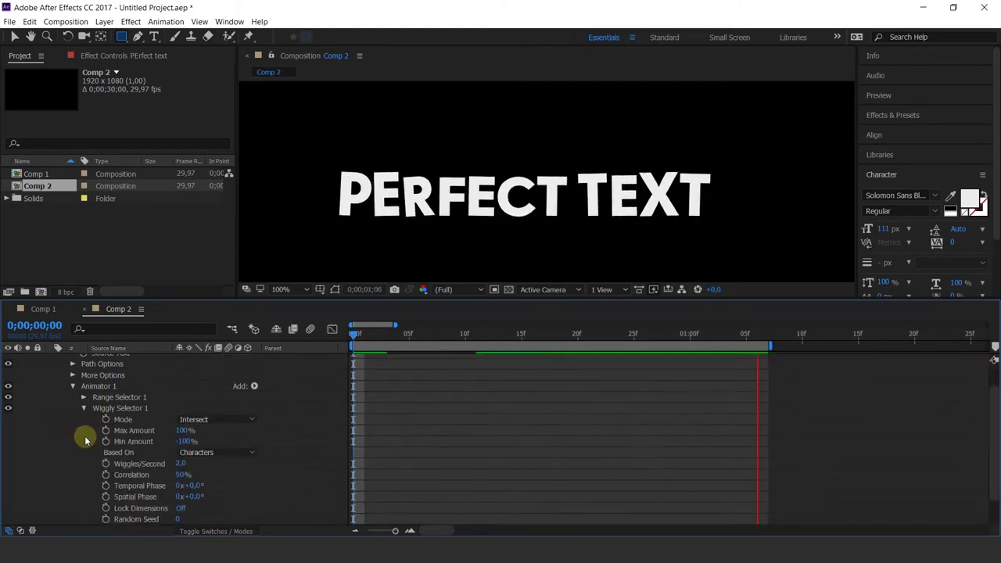
scroll(111, 433, "down", 2)
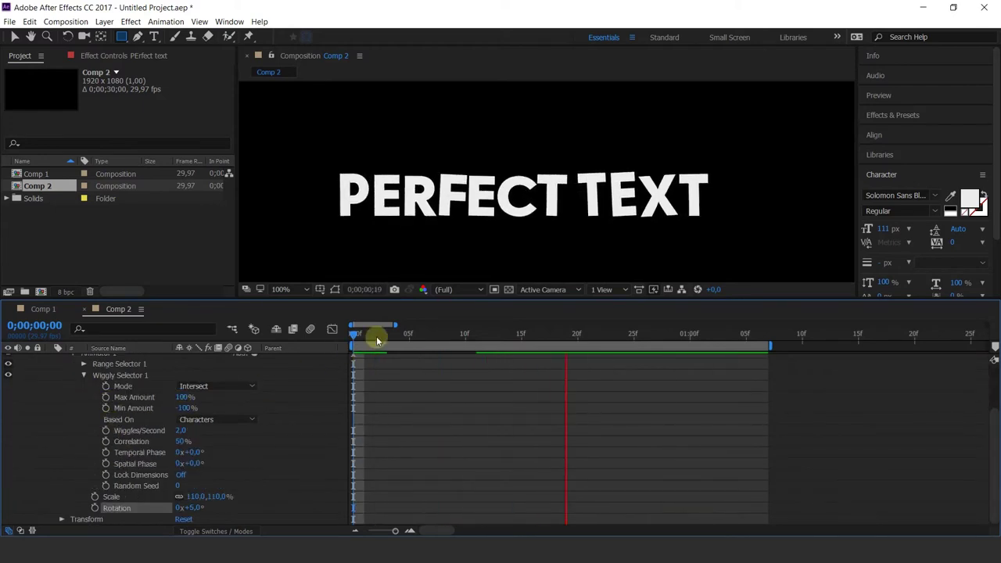
left_click_drag(376, 339, 521, 343)
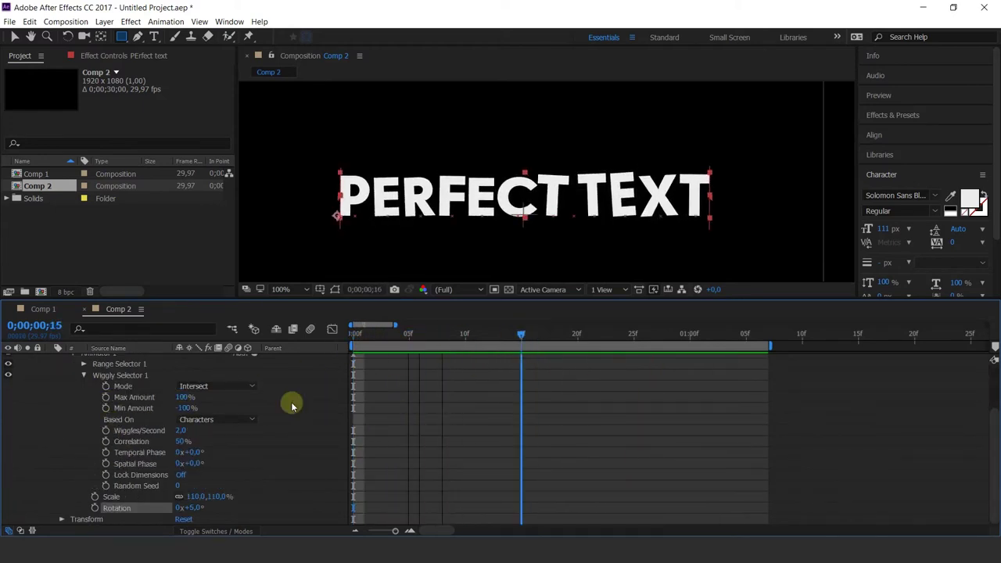
key("Home")
Add an Opacity property to Animator 1 and lower it to 16%
scroll(268, 406, "up", 3)
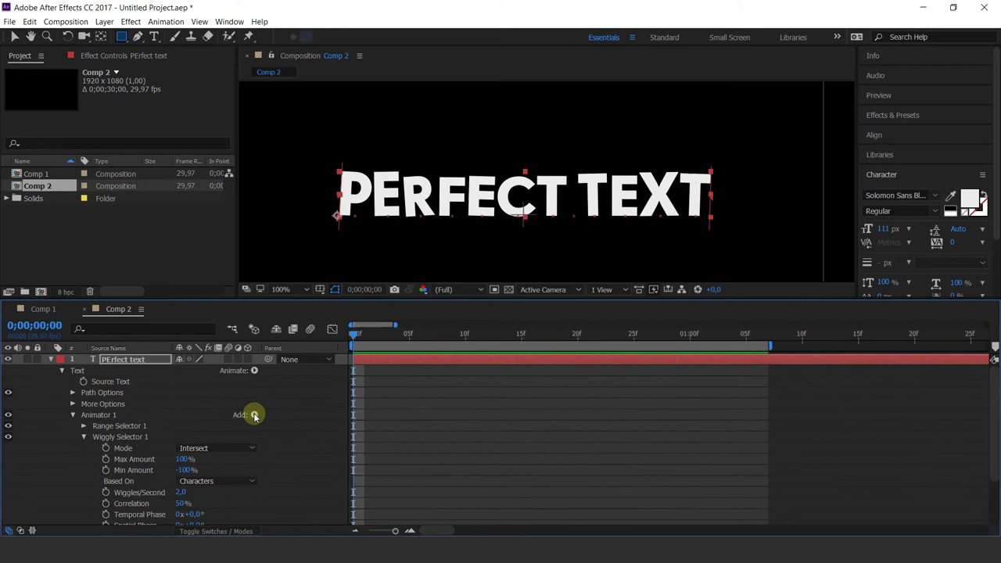
left_click(254, 415)
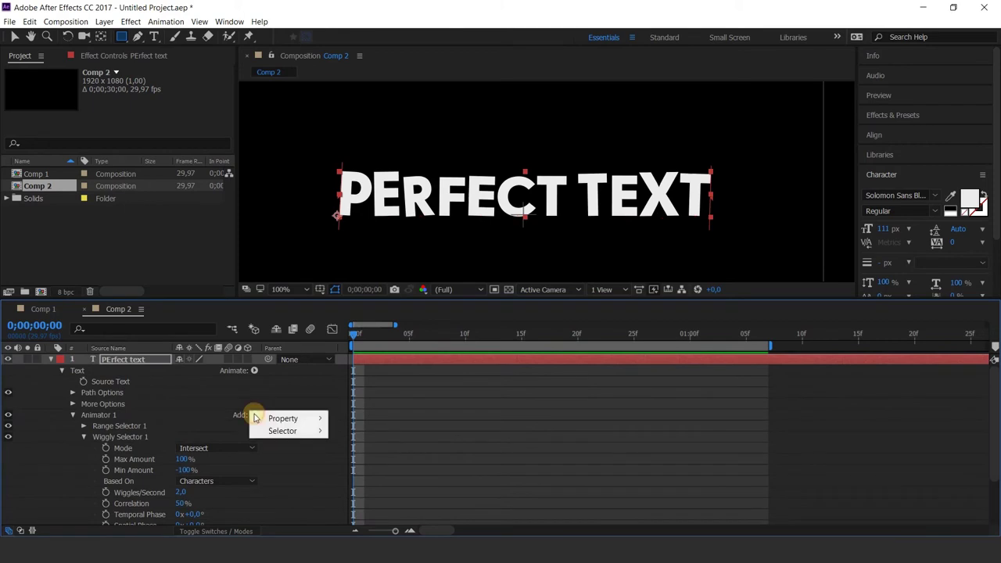
mouse_move(283, 418)
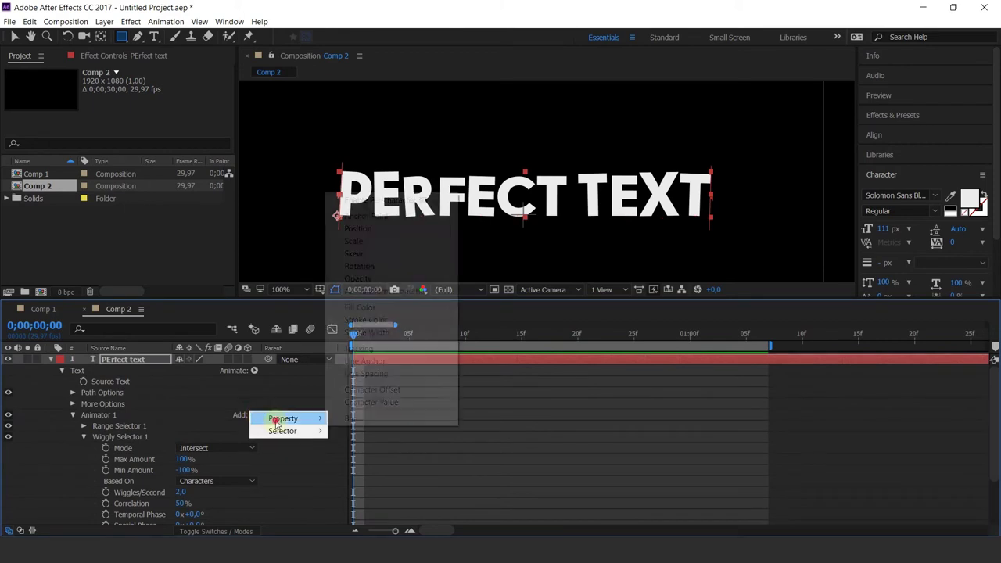
left_click(357, 279)
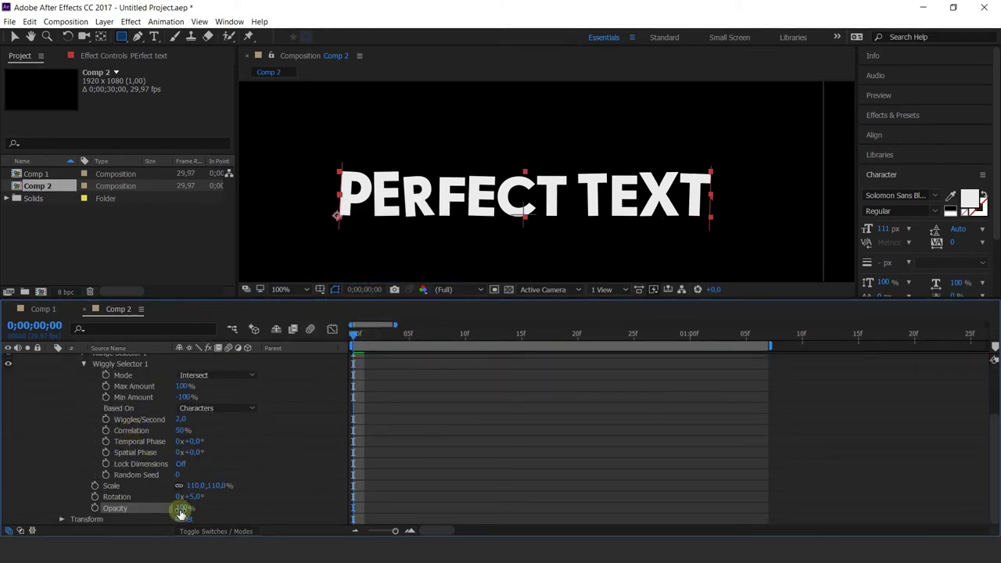
left_click_drag(181, 512, 135, 518)
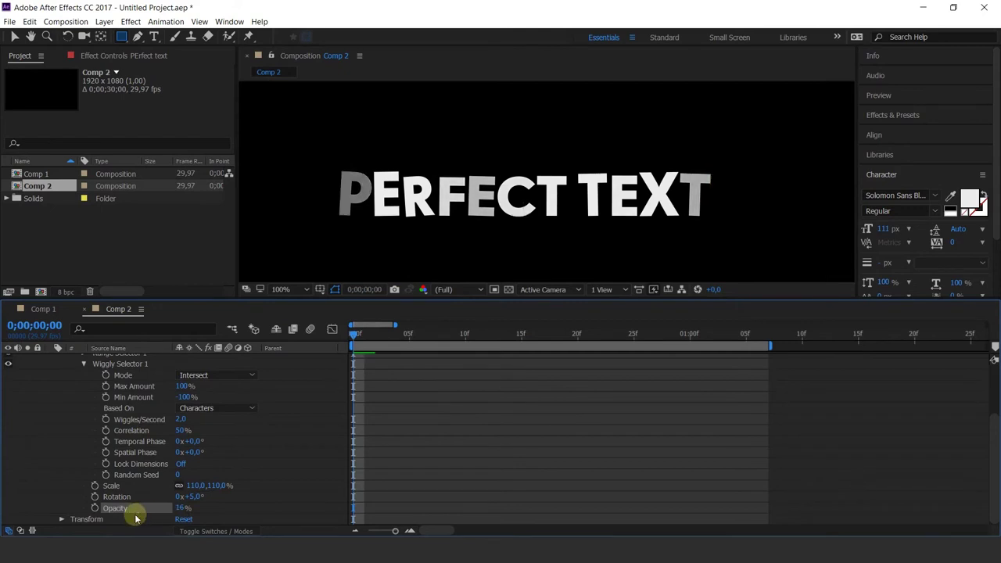
Preview the flickering letters and delete the Opacity property from Animator 1
key("space")
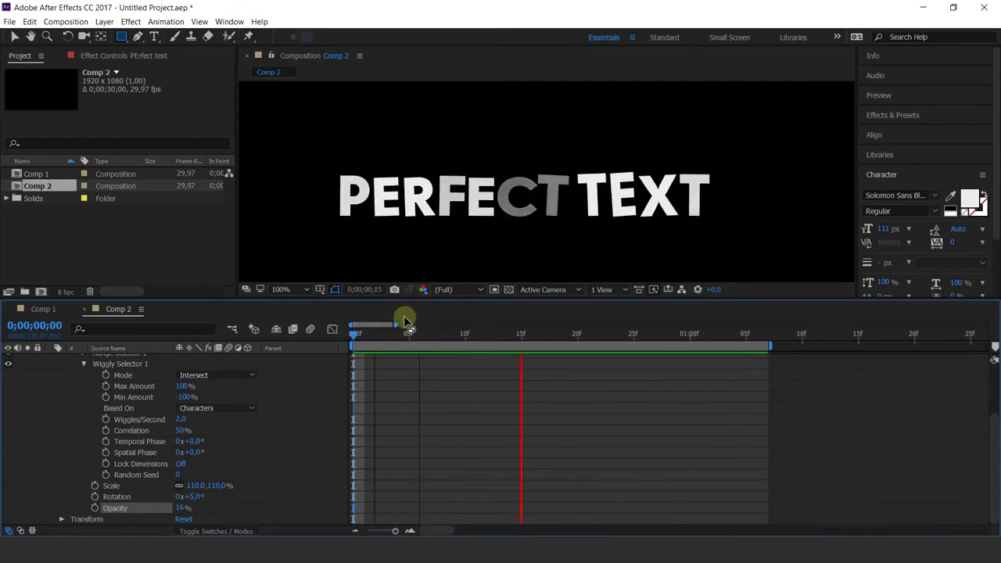
key("space")
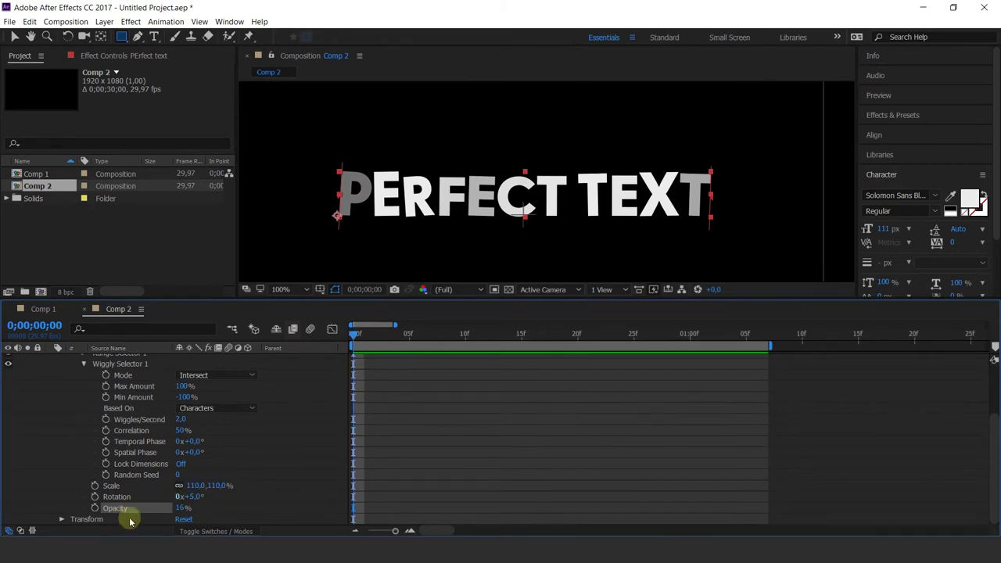
key("Delete")
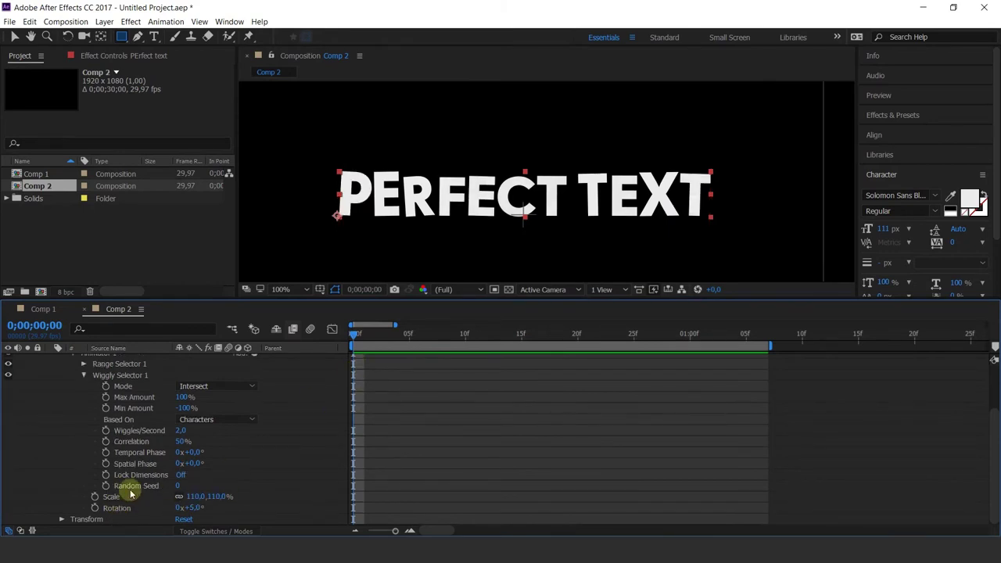
Try the Add mode on Wiggly Selector 1, preview it and set the mode back to Intersect
scroll(170, 443, "up", 1)
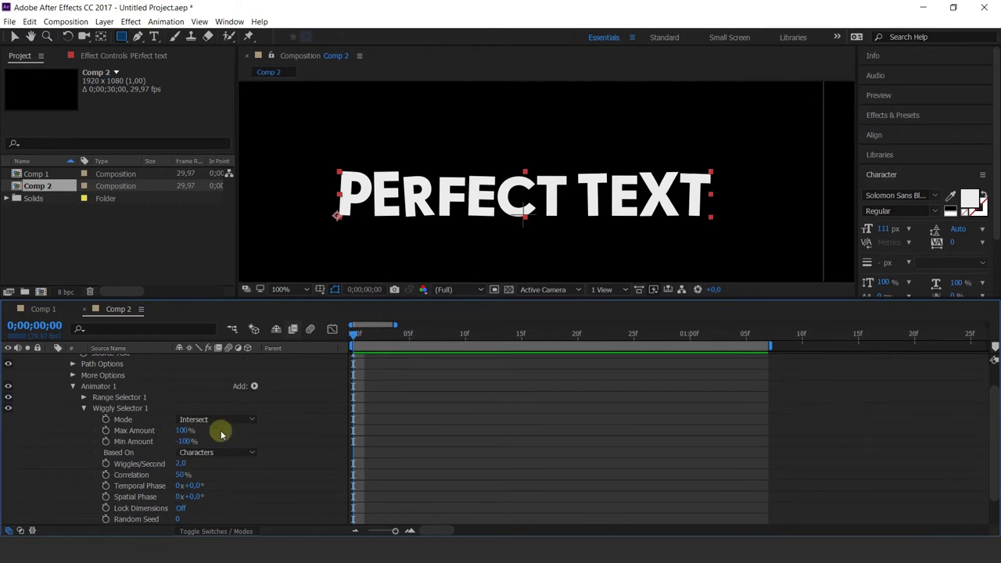
left_click(202, 420)
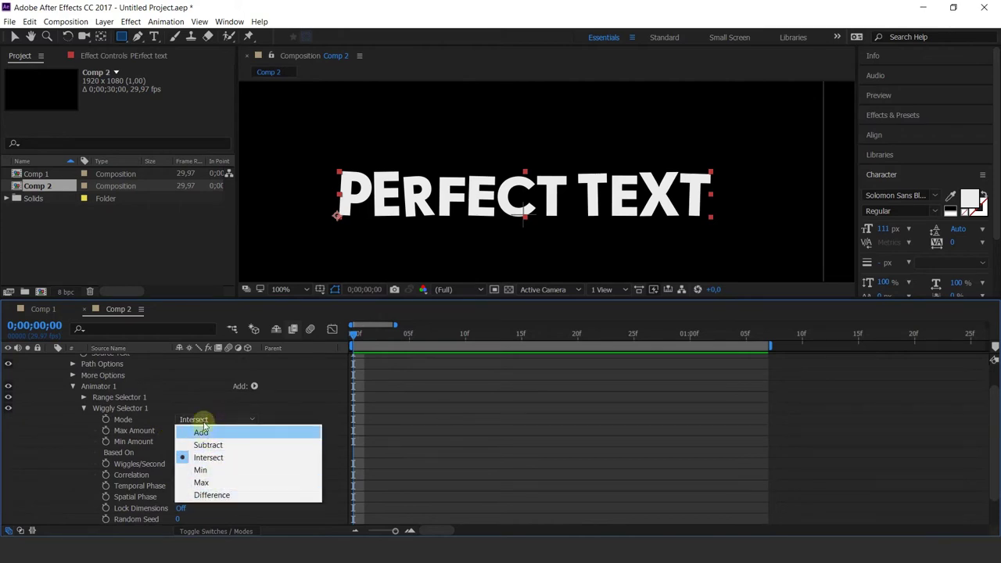
left_click(205, 432)
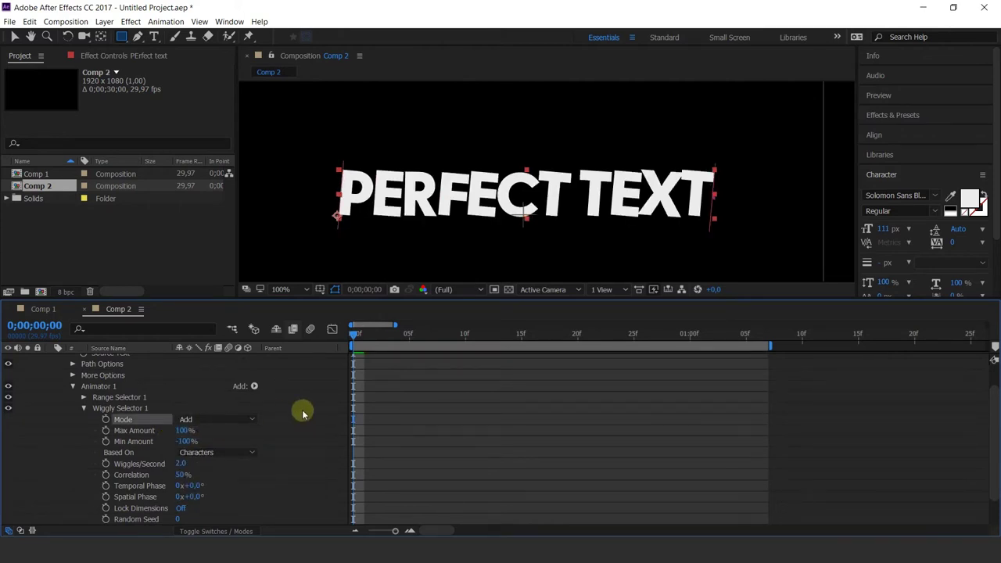
key("space")
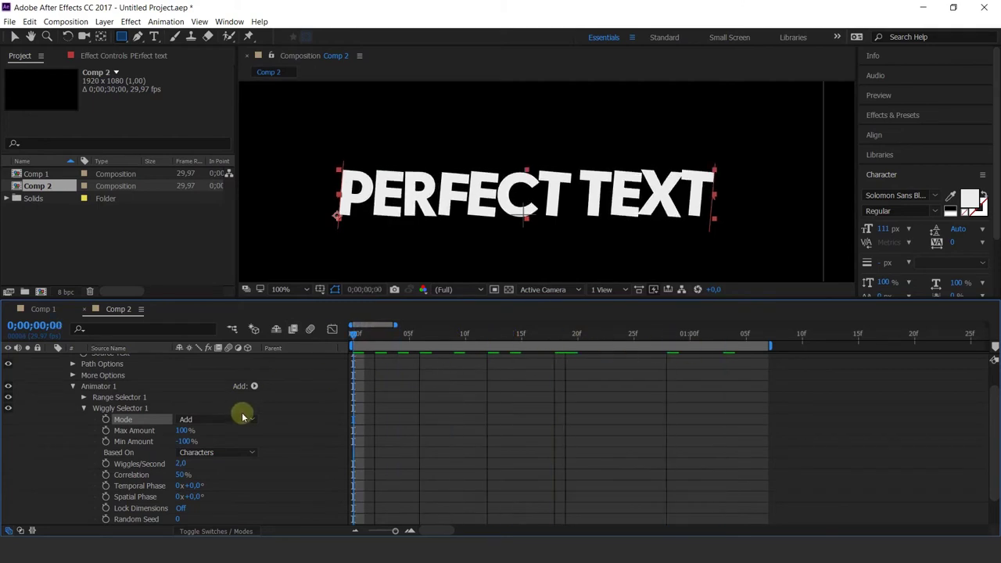
left_click(213, 422)
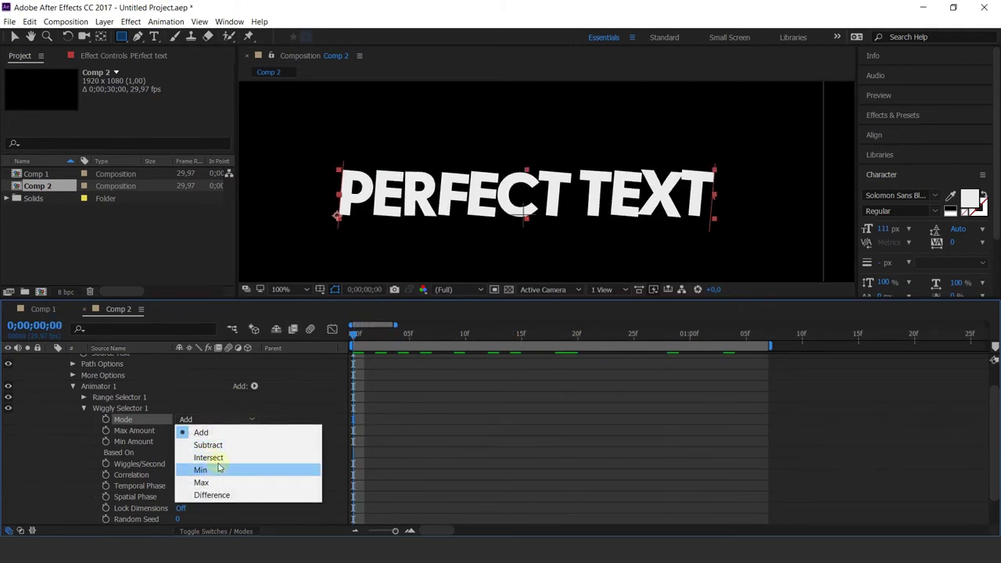
left_click(208, 457)
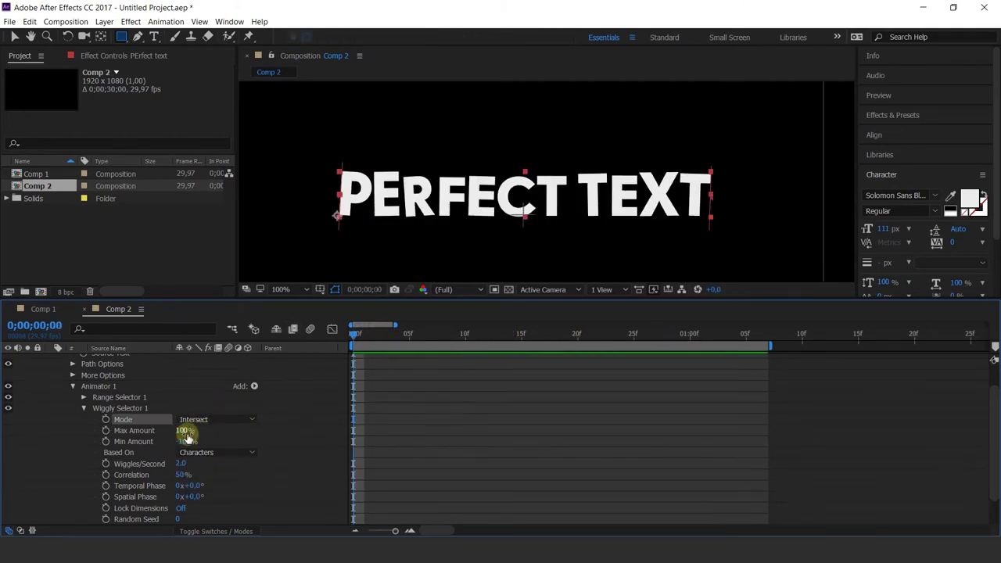
Keyframe Wiggly Selector 1's Max Amount at 0;00;00;00 and 0;00;00;10, and its Min Amount at 0;00;00;10
left_click_drag(181, 430, 114, 428)
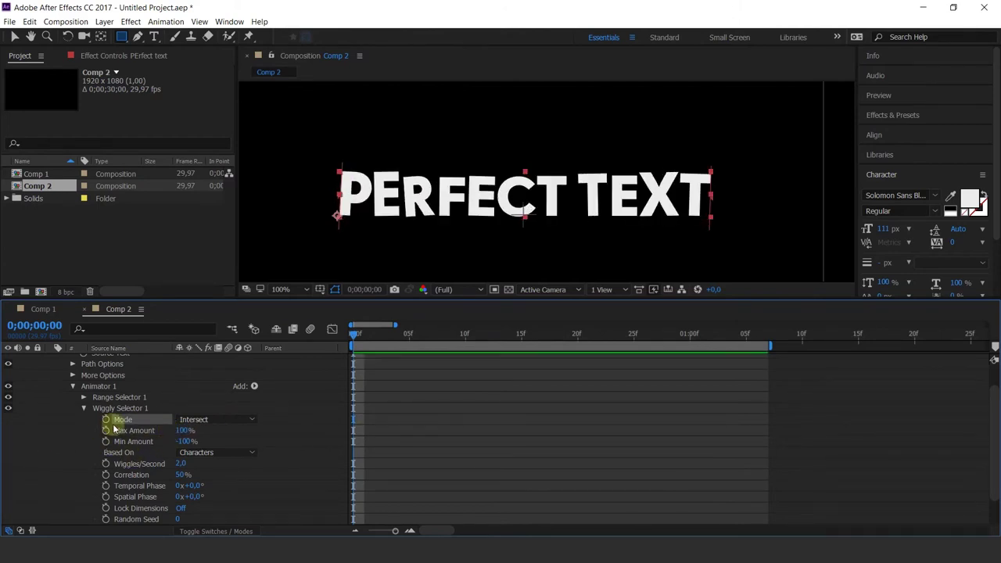
left_click(464, 333)
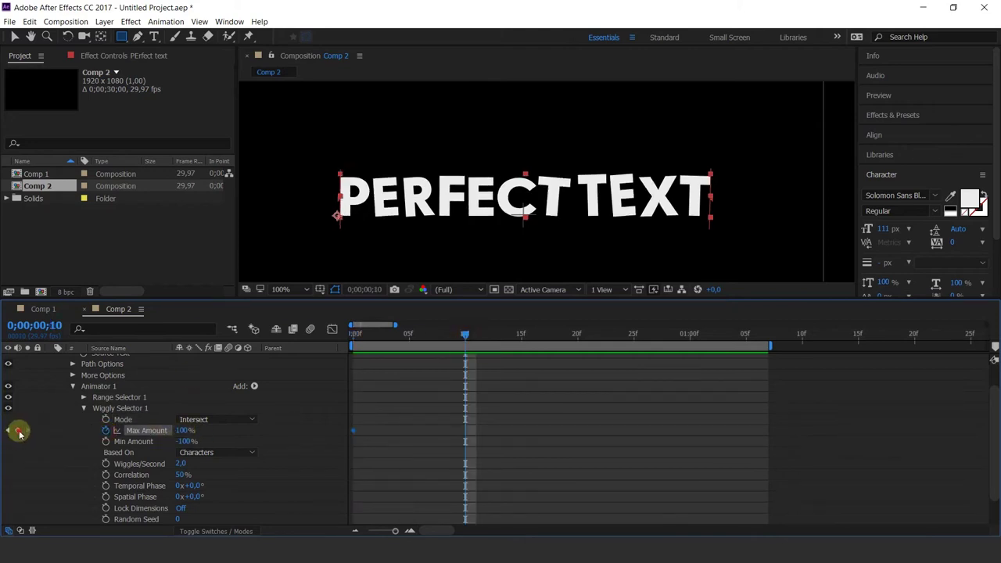
left_click(106, 441)
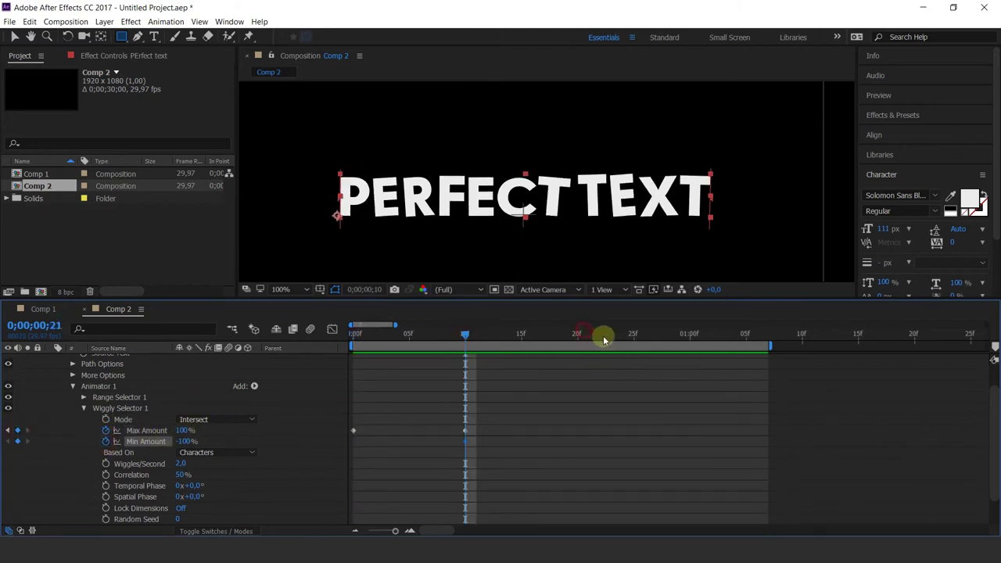
Move to 0;00;00;23 and set Wiggly Selector 1's Max Amount and Min Amount to 0%
mouse_move(602, 335)
left_mouse_down()
mouse_move(621, 340)
mouse_move(611, 338)
left_mouse_up()
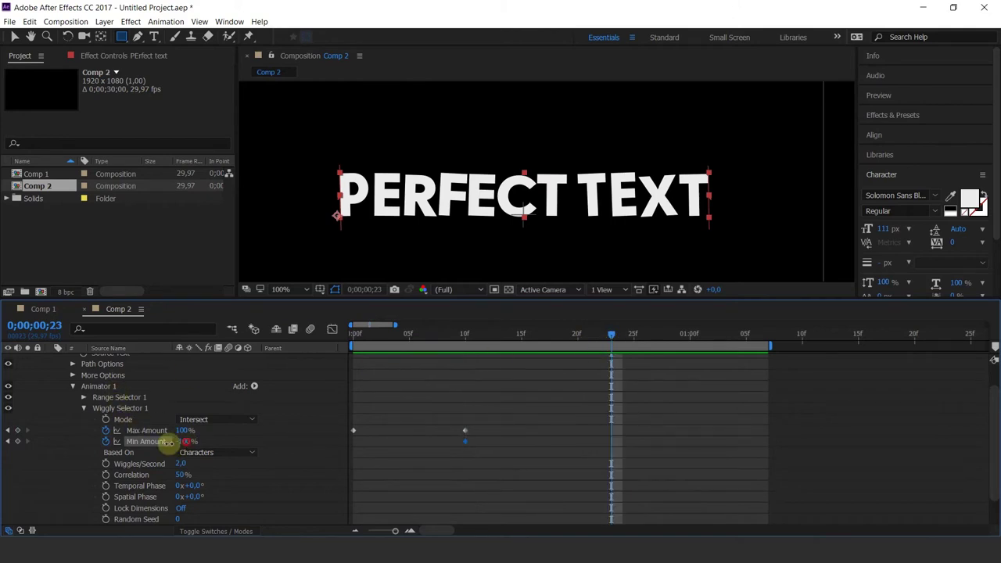
left_click_drag(168, 441, 252, 438)
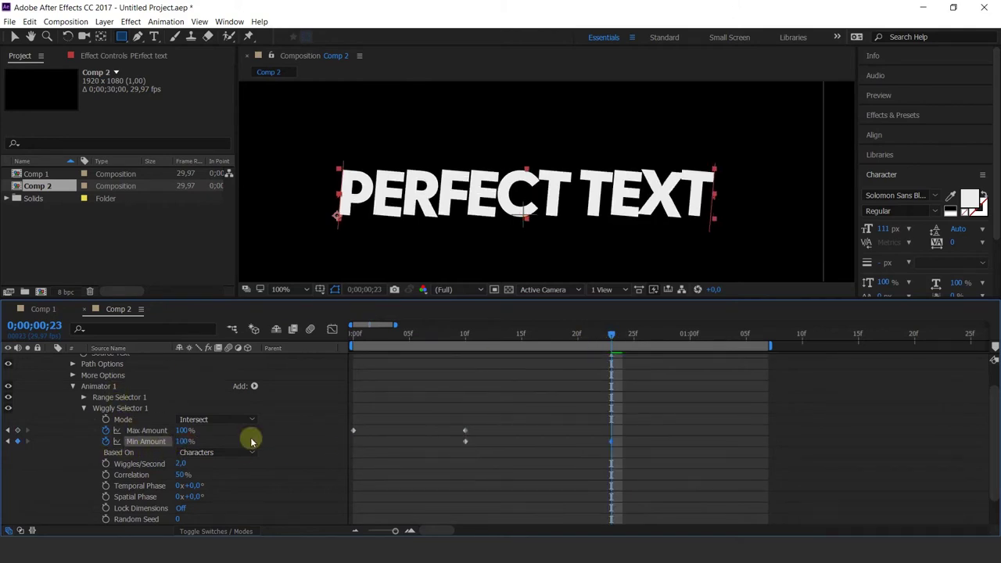
left_click_drag(184, 432, 6, 469)
left_click_drag(607, 334, 615, 442)
left_click(188, 431)
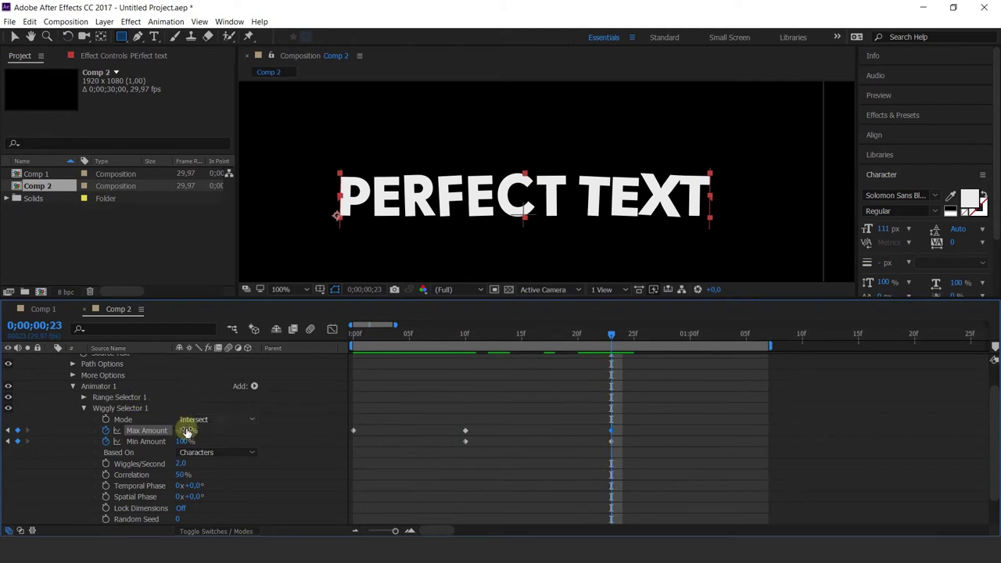
type("0")
key("Return")
type("0")
key("Return")
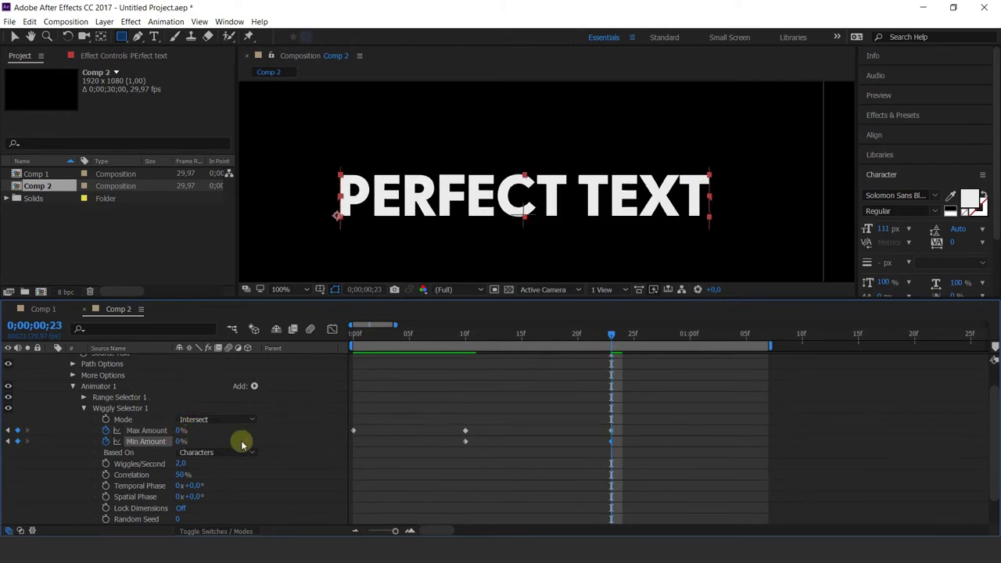
Scrub and preview the title's wiggle across the Max Amount and Min Amount keyframes
left_click(386, 404)
left_click(577, 334)
left_click_drag(516, 322, 713, 397)
key("space")
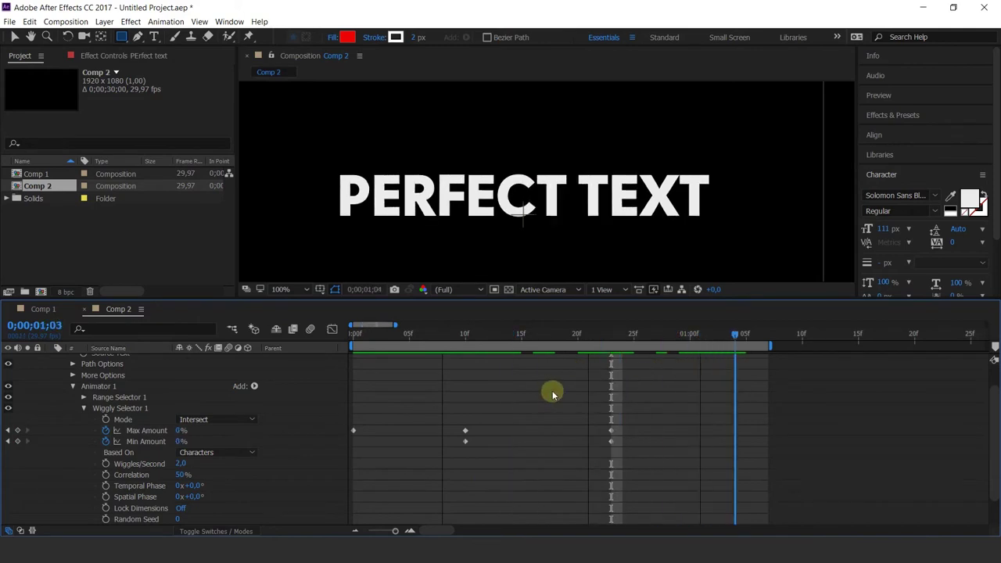
Delete the Max Amount keyframe at 0;00;00;00, preview from the start and return to 0;00;00;23
left_click_drag(424, 417, 298, 442)
key("Delete")
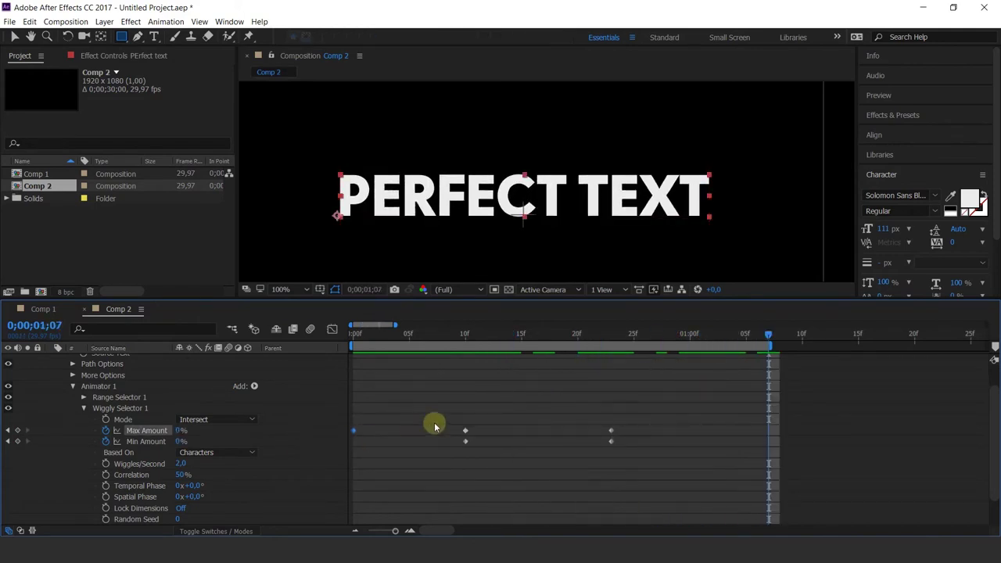
left_click_drag(625, 409, 462, 431)
left_click_drag(466, 338, 282, 335)
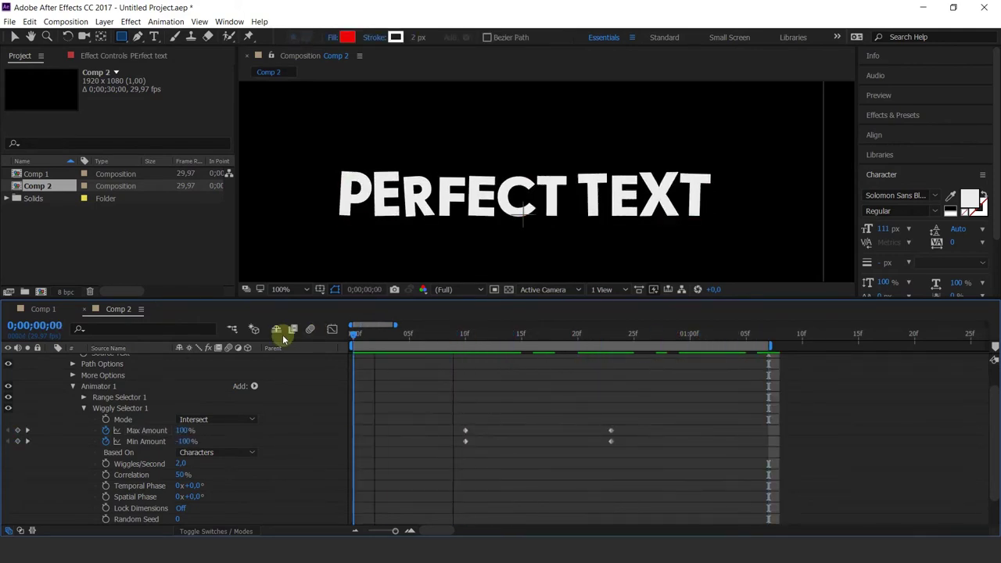
key("space")
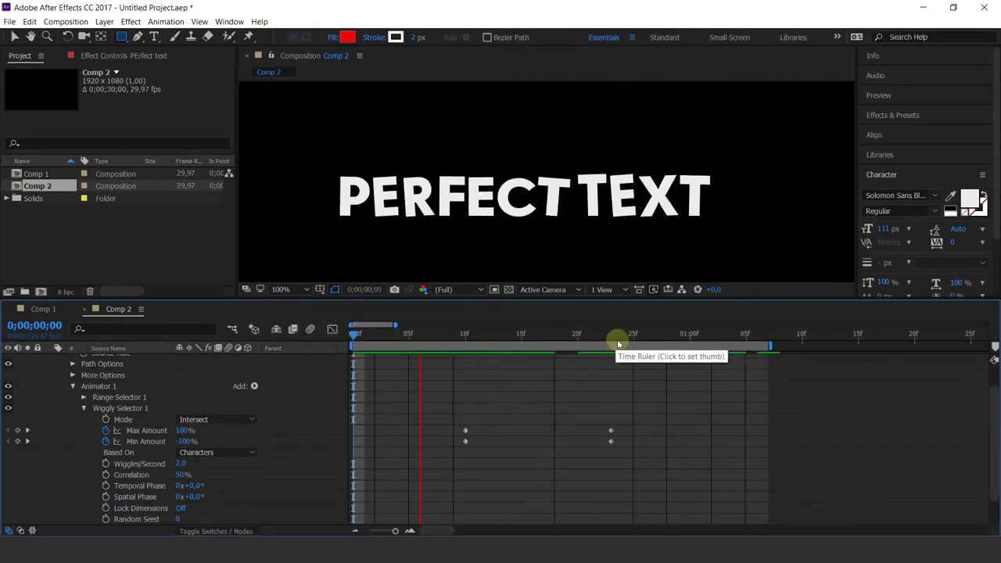
left_click(620, 336)
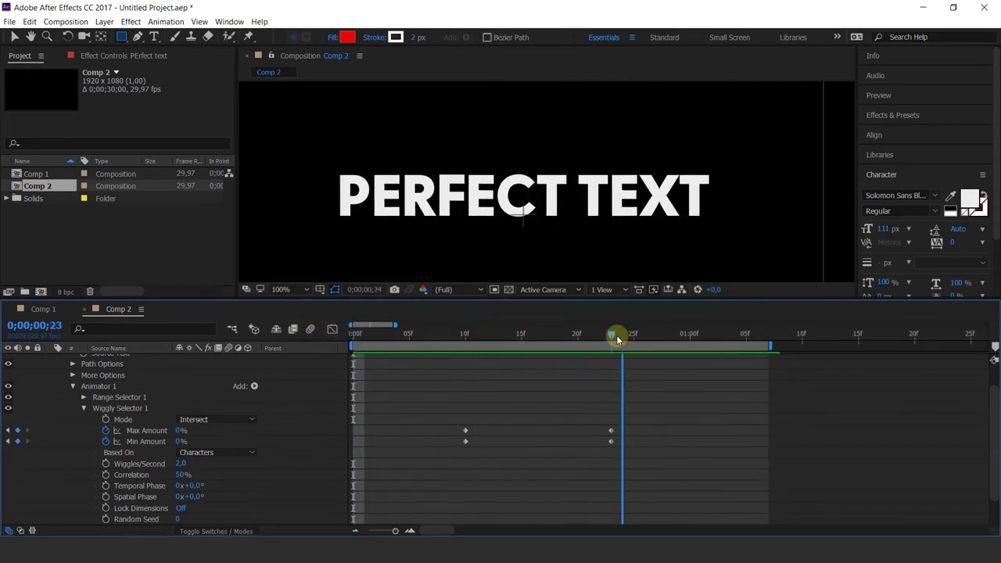
Set Wiggly Selector 1's Based On option to Words and preview the wiggle
left_click(231, 454)
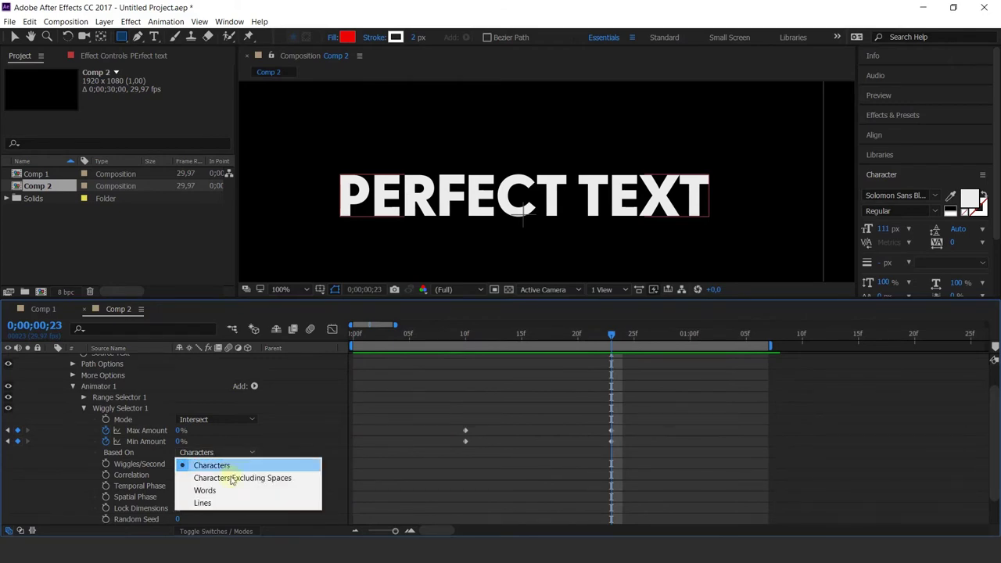
left_click(199, 490)
left_click_drag(504, 336, 414, 336)
key("space")
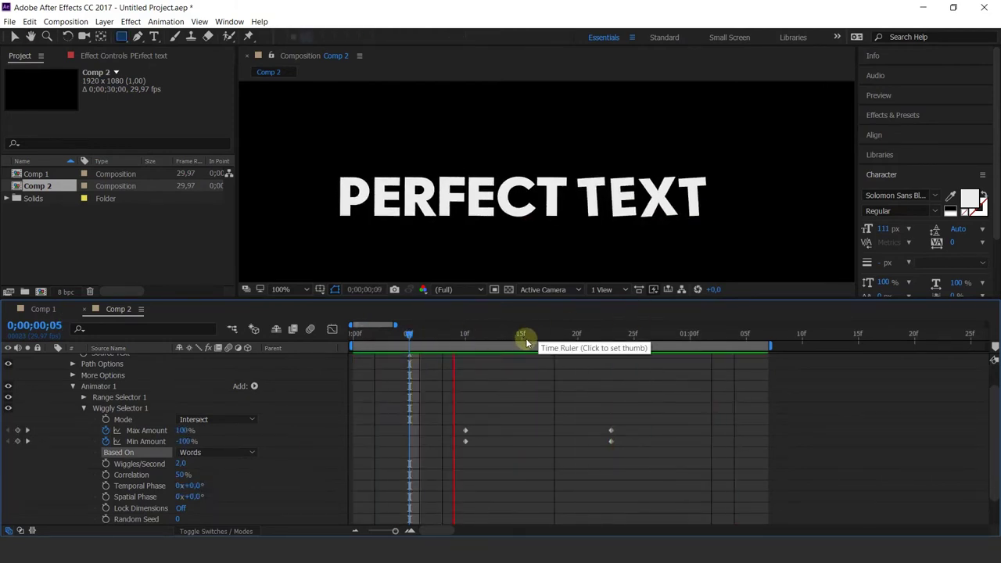
left_click(522, 335)
Remove all Max Amount and Min Amount keyframes and preview the word-based wiggle from the start
left_click_drag(637, 418, 366, 467)
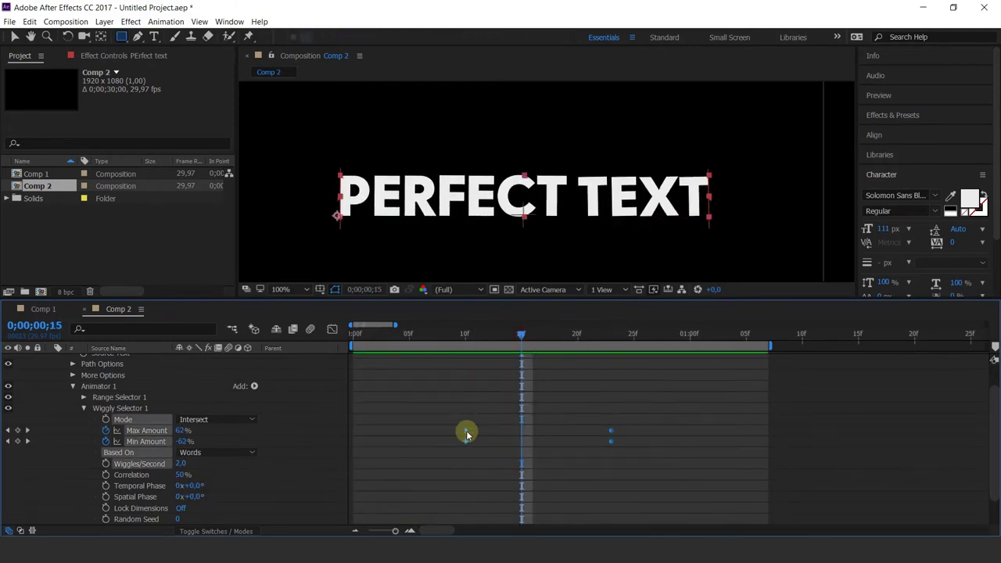
key("Delete")
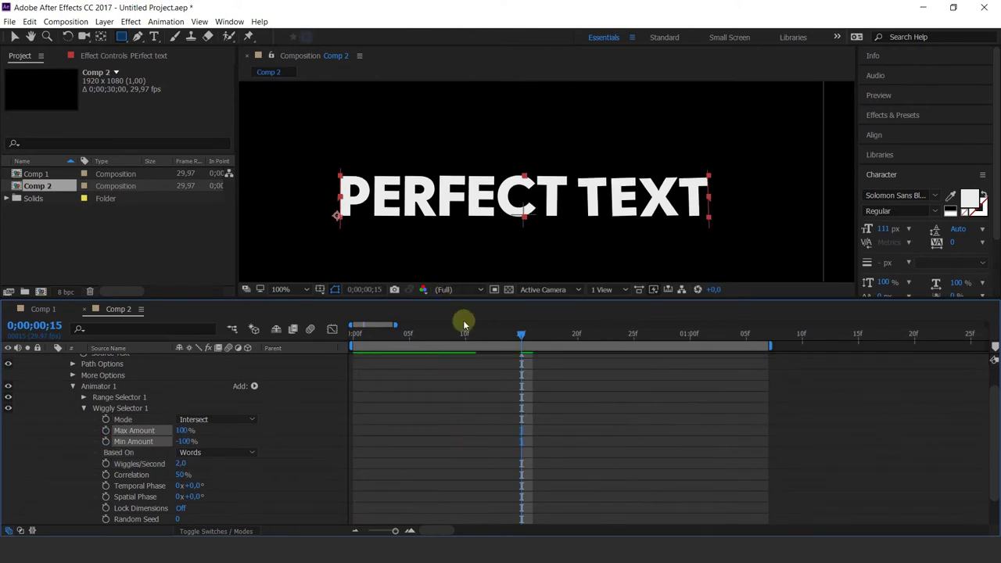
left_click(356, 334)
key("space")
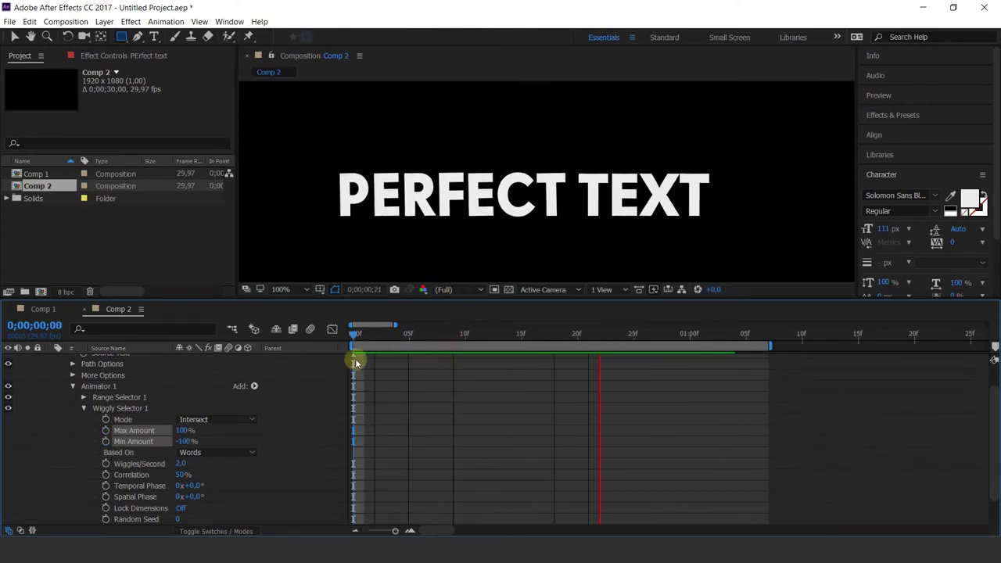
key("space")
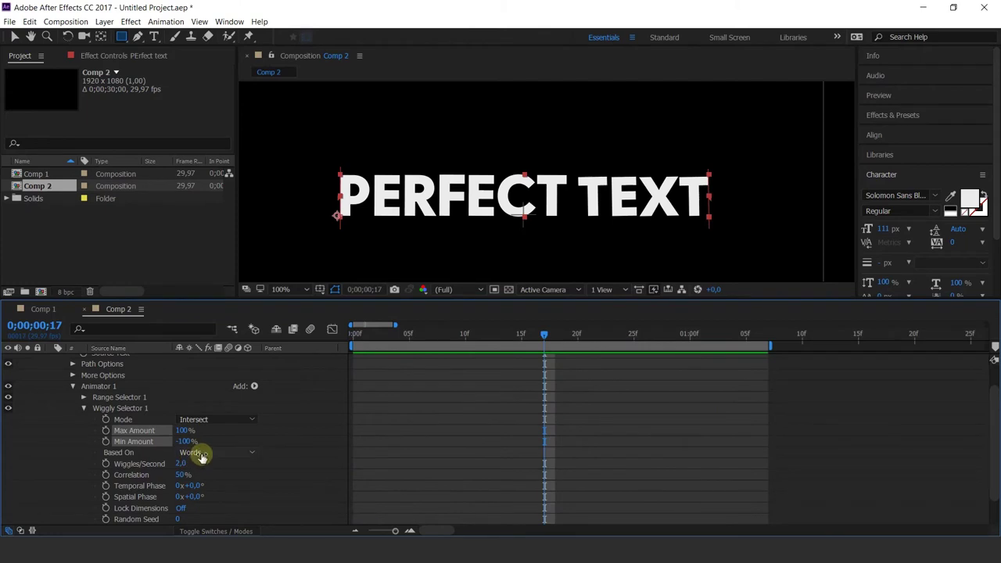
Try basing the wiggle on Characters Excluding Spaces, set it back to Characters and scrub to 0;00;00;16
left_click(201, 457)
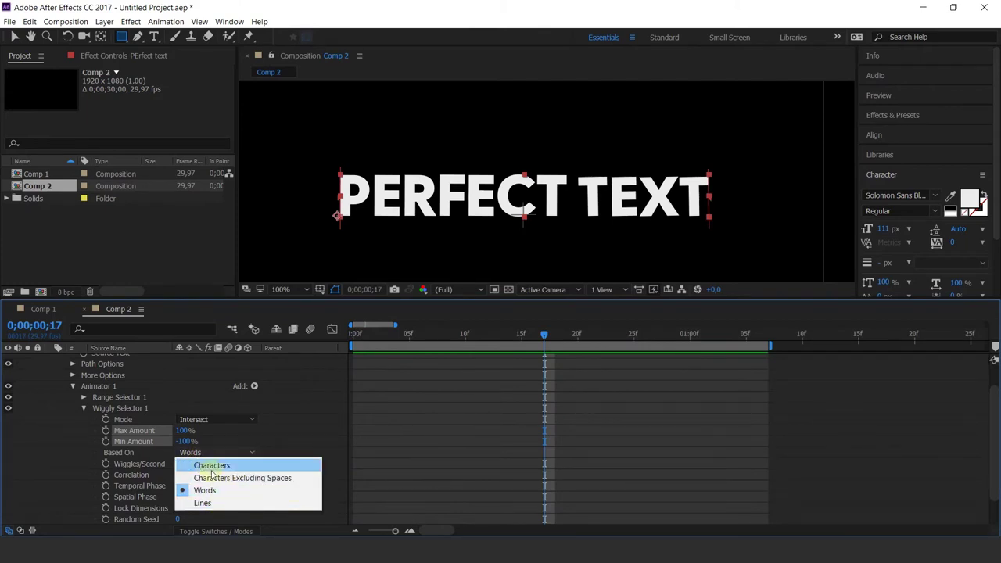
left_click(234, 478)
left_click(354, 333)
key("space")
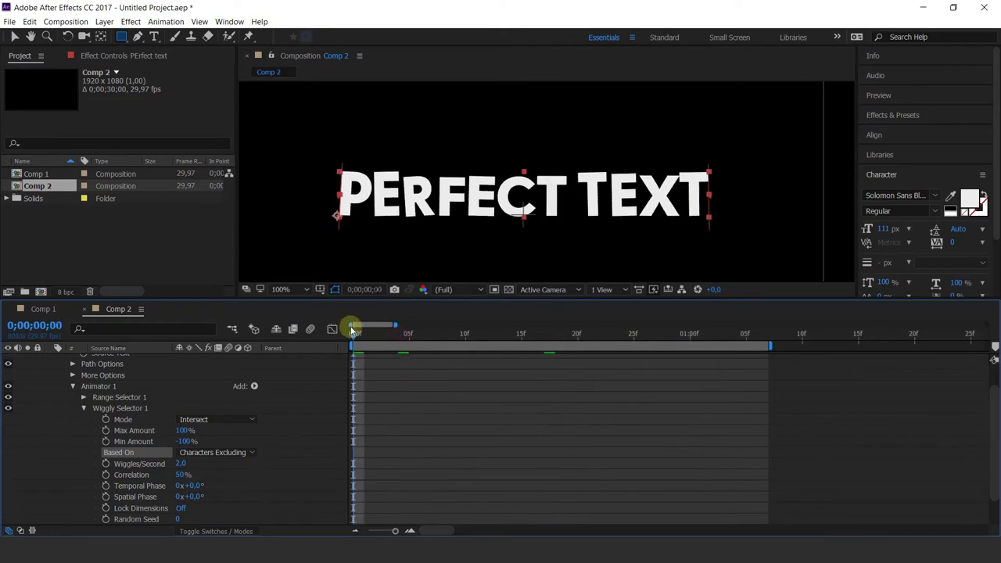
left_click(223, 452)
left_click(224, 464)
left_click(422, 338)
left_click_drag(431, 345, 531, 348)
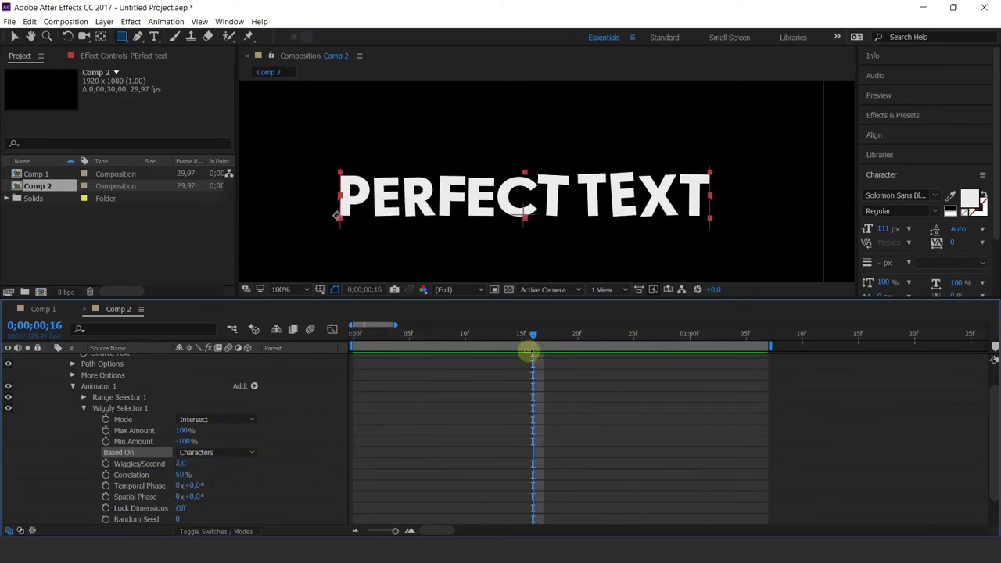
Try 30 Wiggles/Second on Wiggly Selector 1, preview it and undo the change
left_click_drag(179, 465, 197, 467)
key("space")
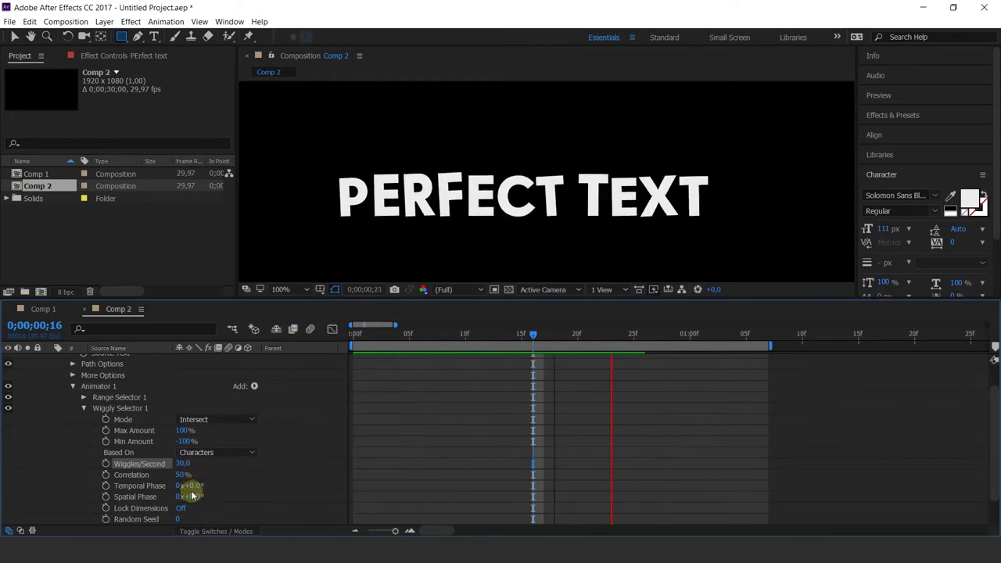
key("ctrl+z")
key("space")
Lower Wiggly Selector 1's Correlation to 29% and preview the letters' movement
left_click(388, 334)
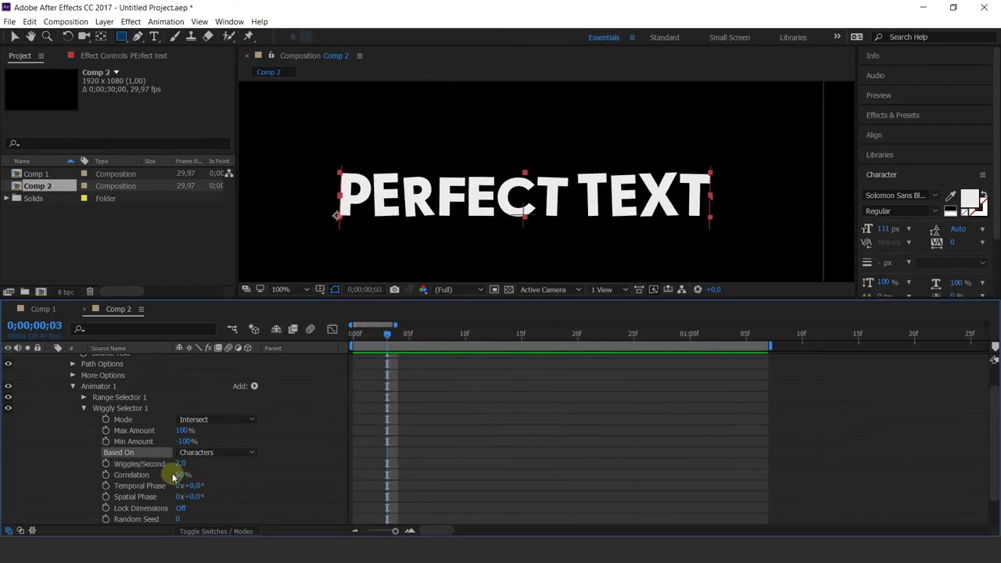
left_click_drag(178, 474, 232, 473)
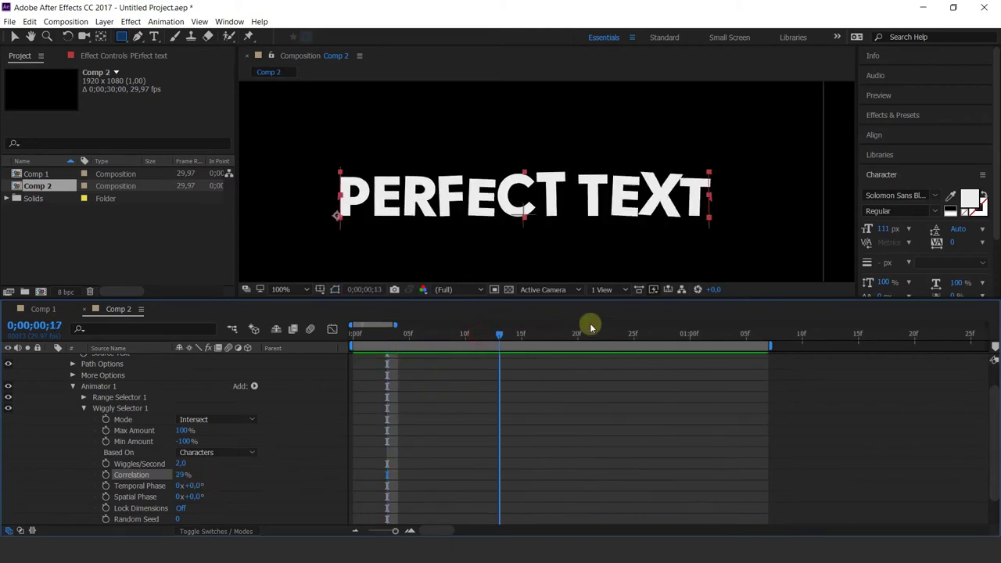
key("space")
key("space")
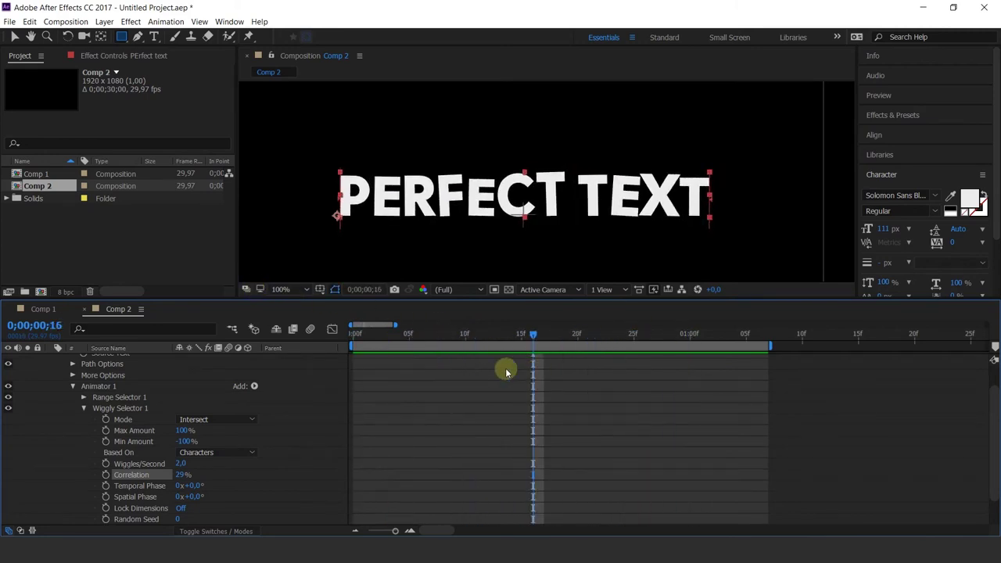
Try different Temporal Phase and Spatial Phase angles on Wiggly Selector 1, undoing each change
left_click_drag(195, 494, 761, 409)
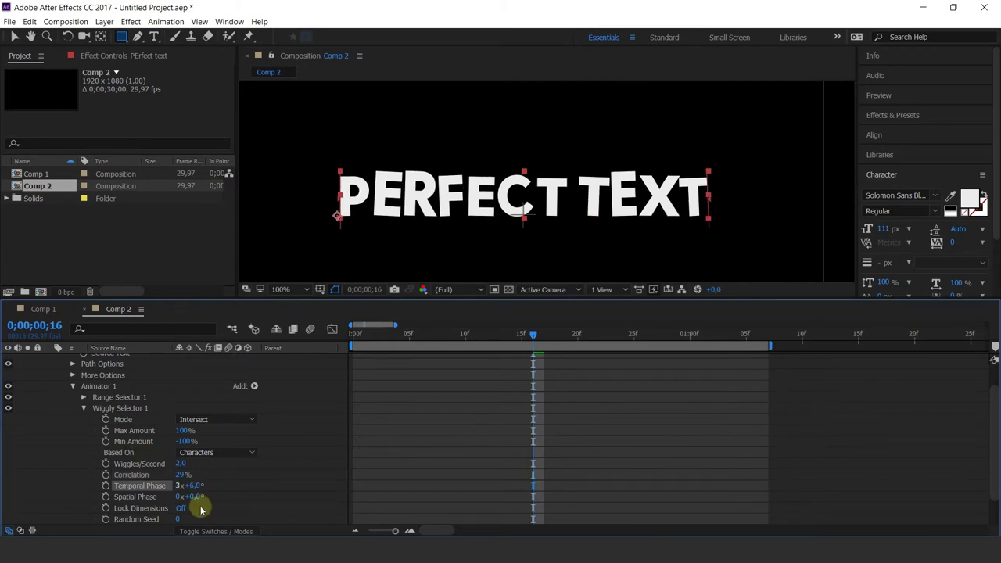
key("ctrl+z")
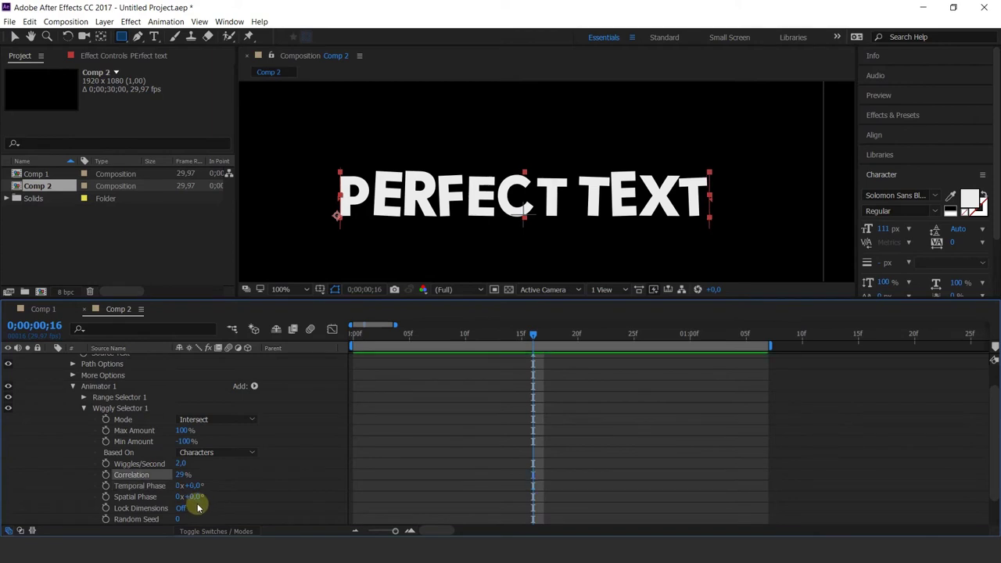
left_click_drag(188, 496, 551, 458)
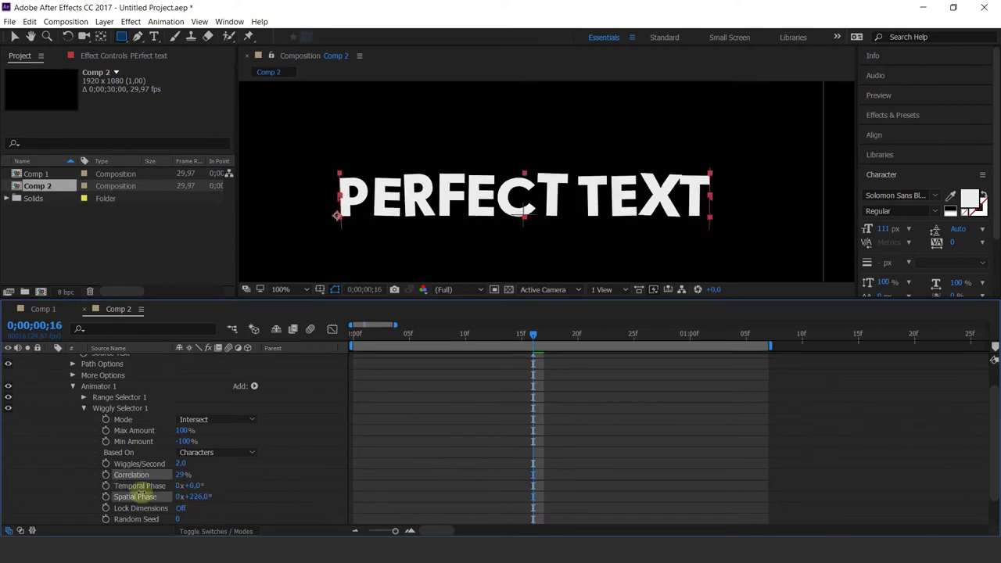
key("ctrl+z")
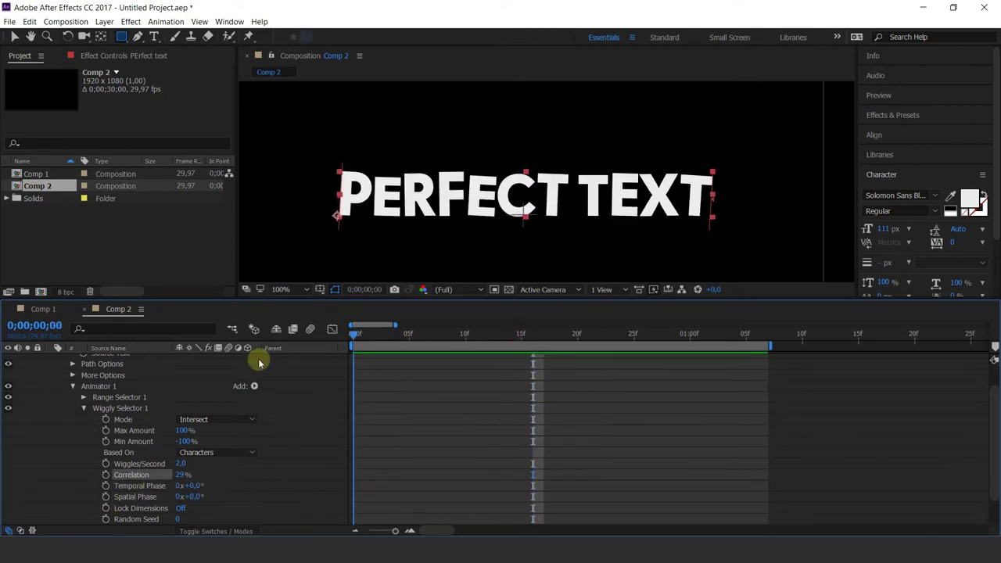
Return to the first frame, try other Random Seed values on Wiggly Selector 1 and restore the seed to 0
key("Home")
scroll(237, 509, "down", 1)
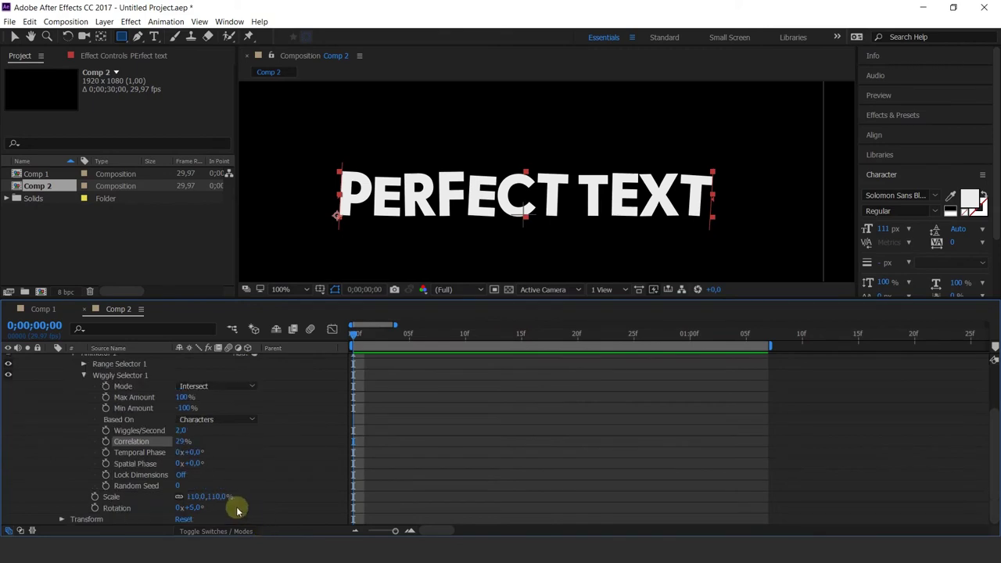
left_click_drag(179, 488, 201, 490)
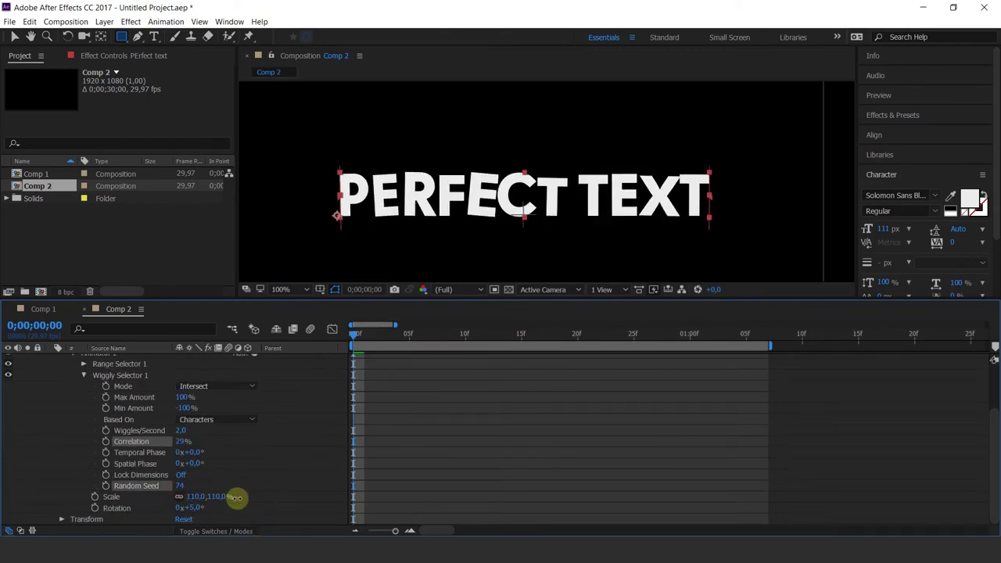
left_click_drag(280, 497, 257, 494)
Turn Lock Dimensions on, preview the wiggle, switch it back off and preview again
left_click(181, 475)
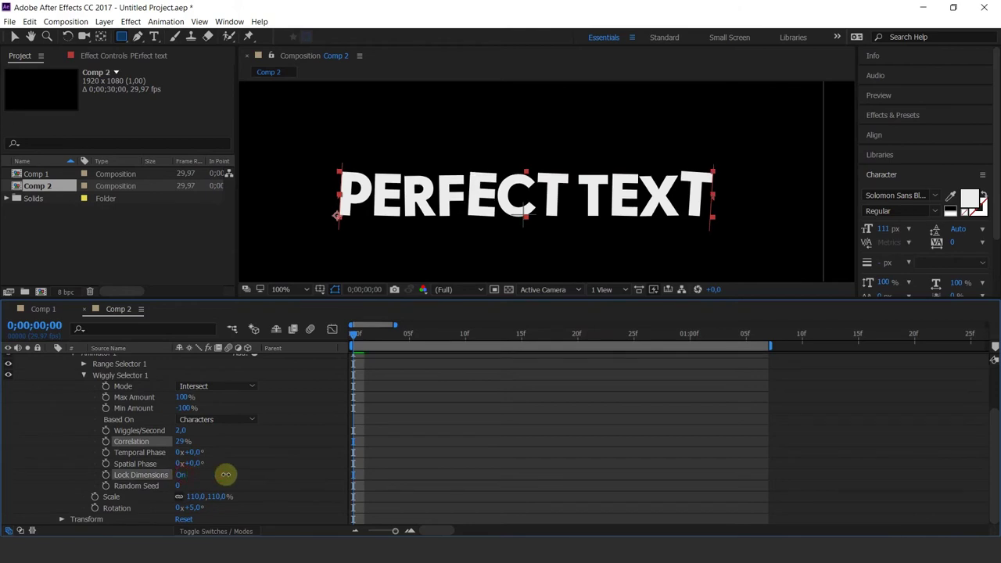
key("space")
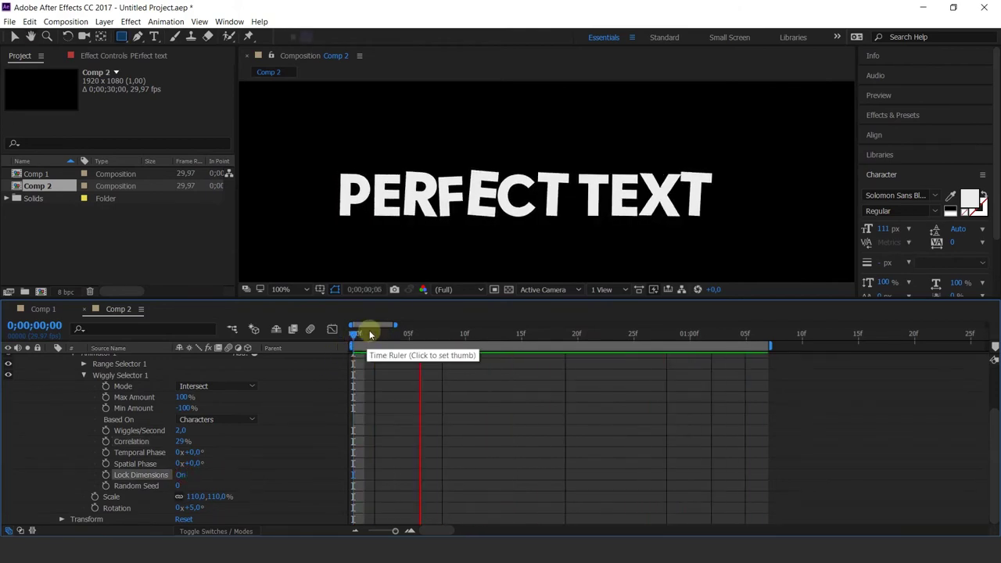
left_click(182, 475)
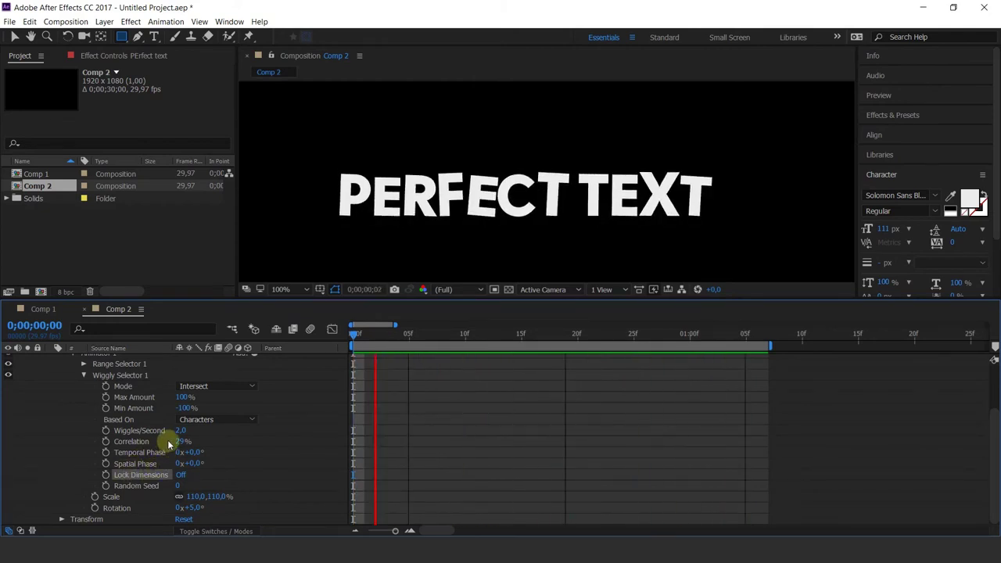
key("space")
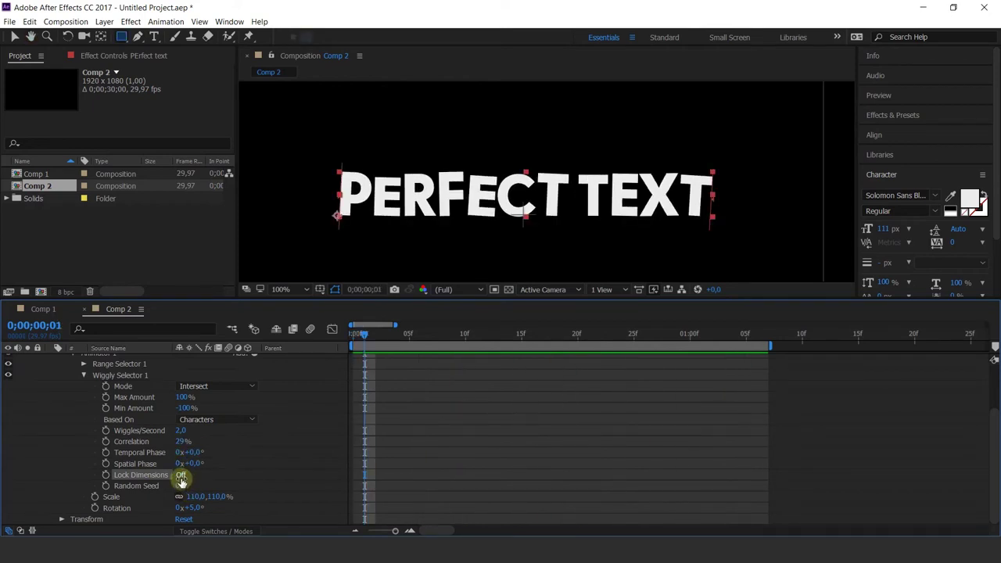
Turn Lock Dimensions back on, preview the wiggle, stop at frame 10 and collapse Wiggly Selector 1's settings
left_click(180, 476)
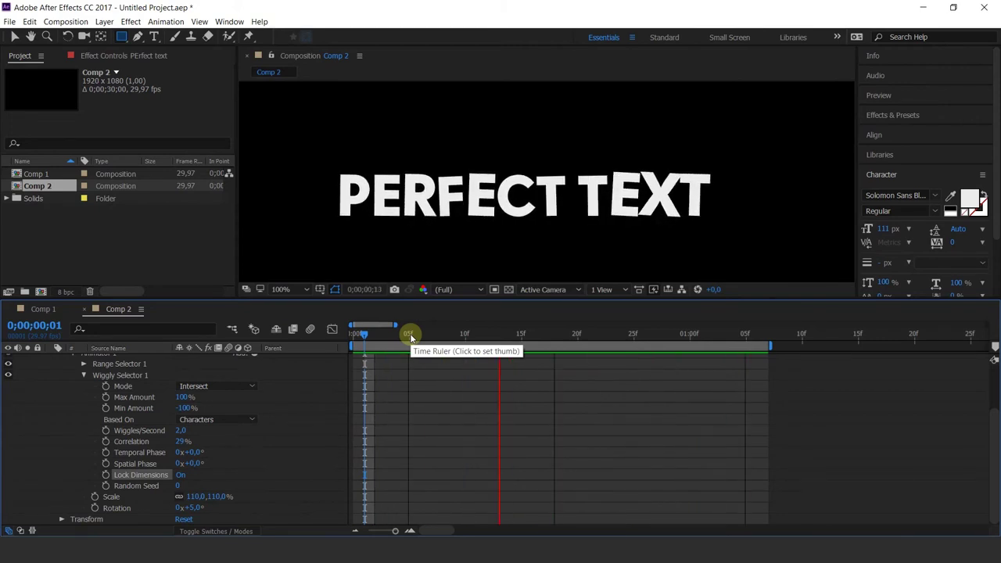
left_click(465, 336)
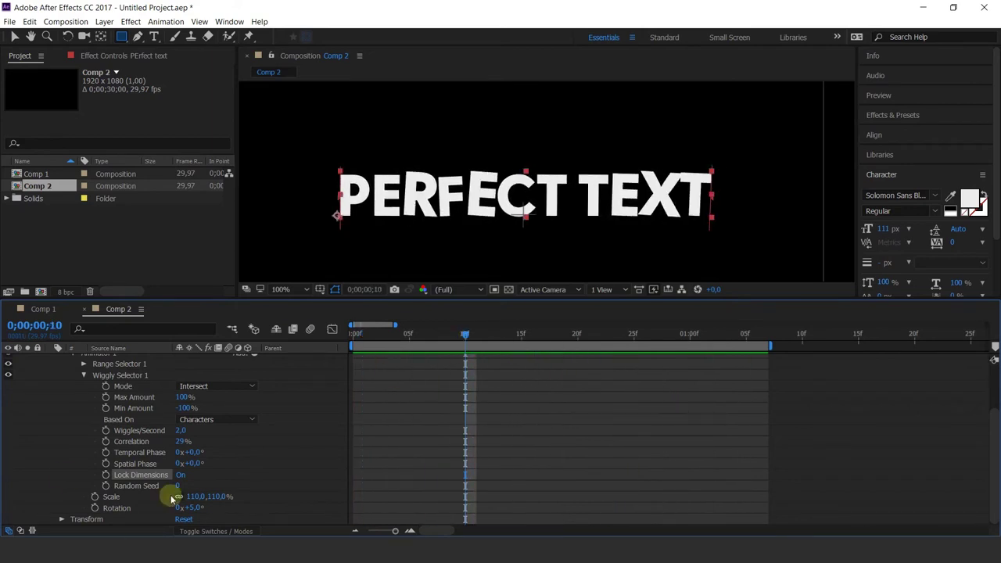
scroll(146, 454, "up", 1)
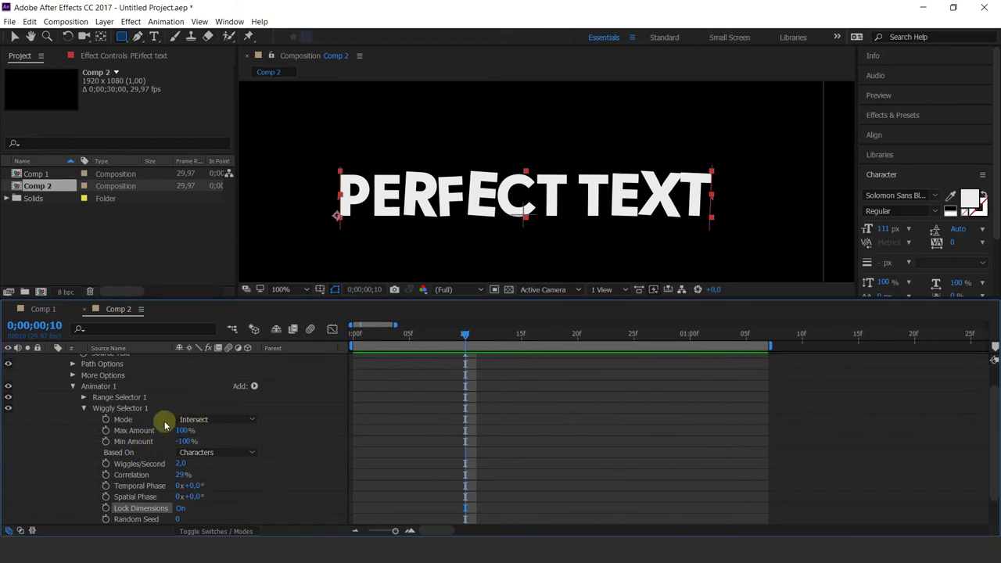
scroll(164, 421, "down", 1)
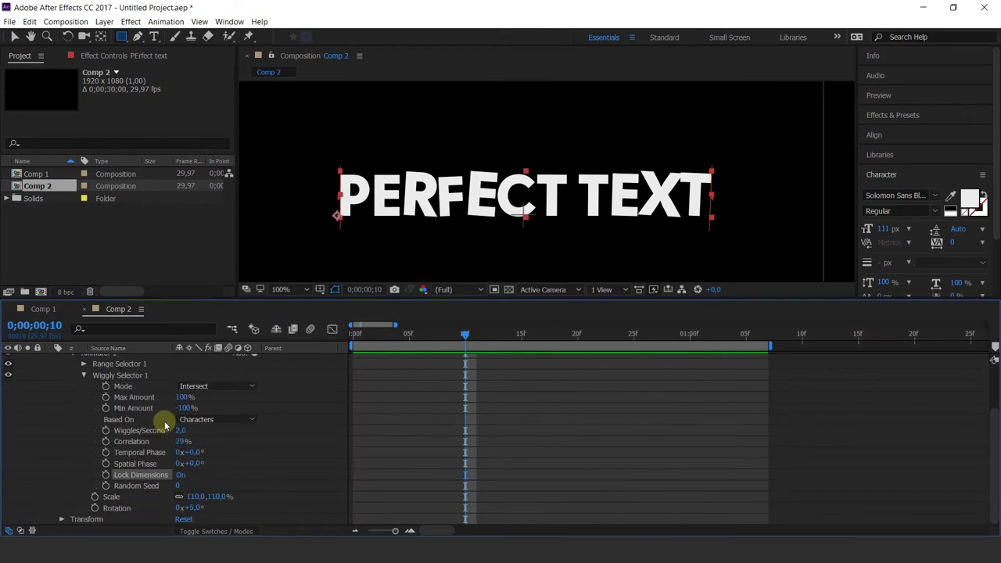
scroll(164, 420, "up", 2)
left_click(83, 439)
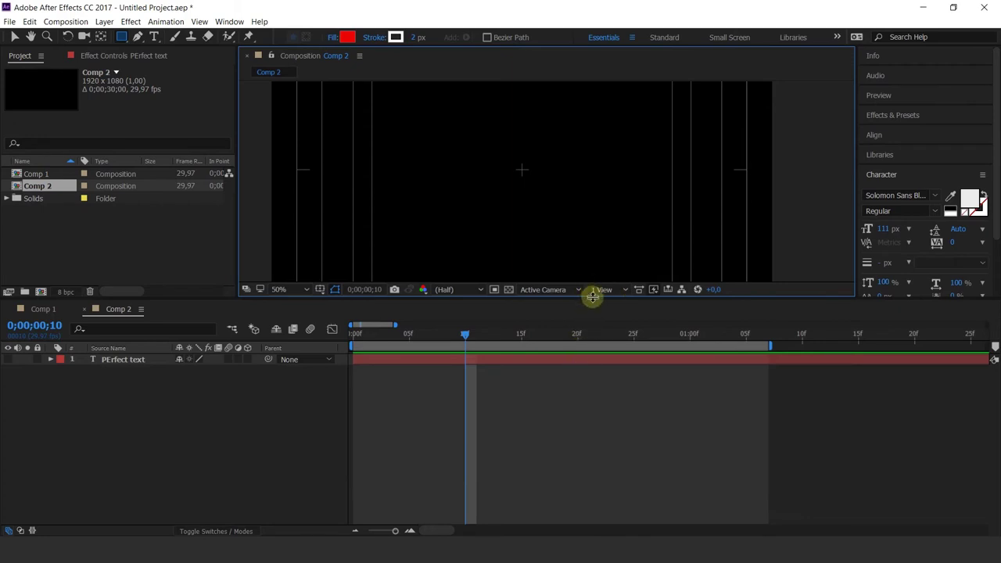
Enlarge the composition view and add a new dark gray solid above the hidden text layer in Comp 2
left_click_drag(592, 296, 602, 353)
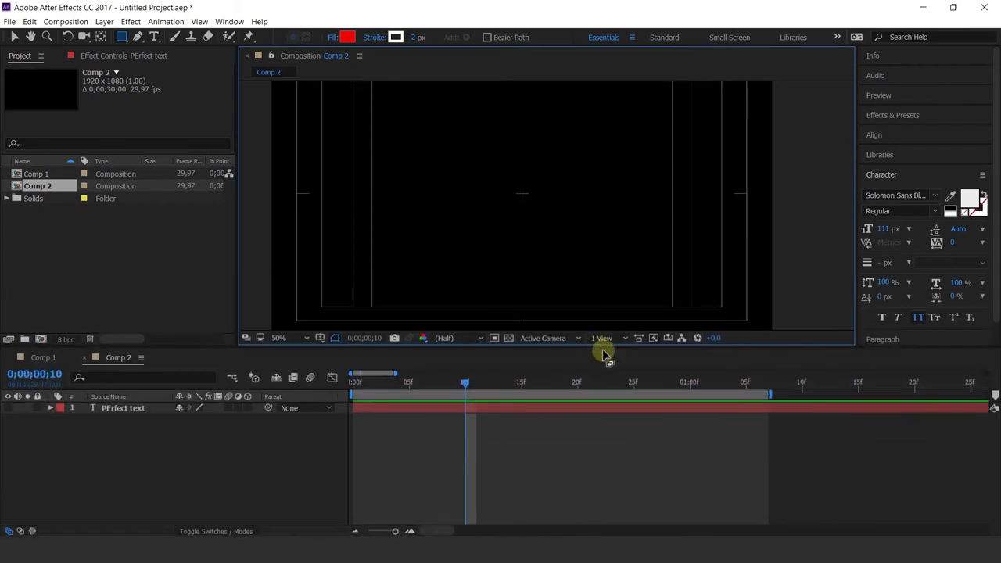
right_click(459, 182)
mouse_move(522, 199)
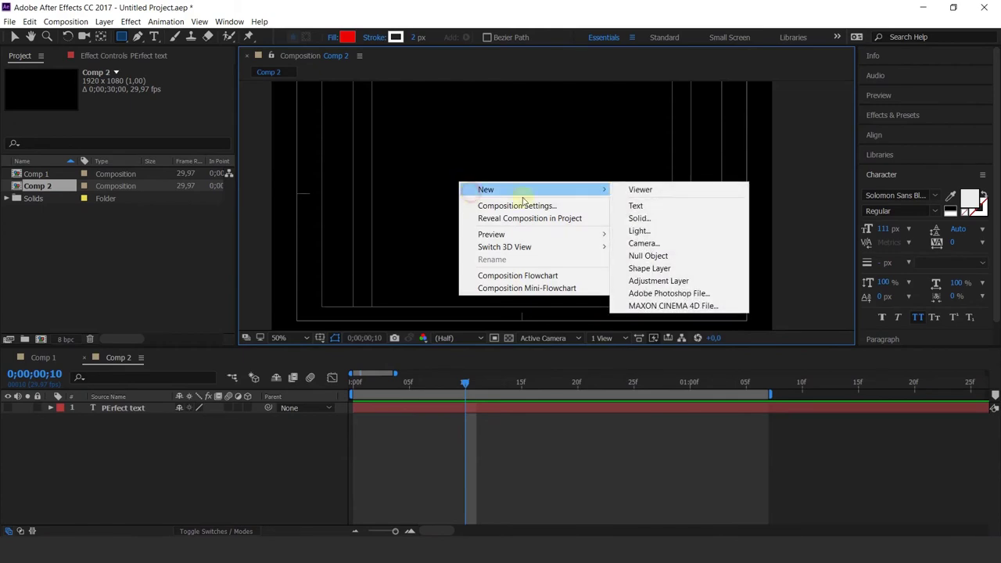
left_click(637, 218)
key("Escape")
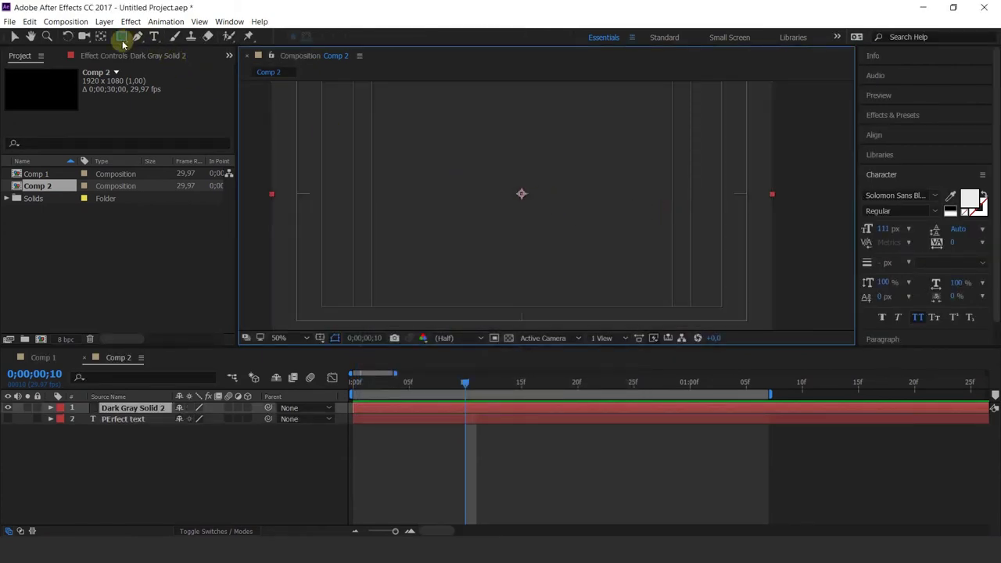
Draw a circular mask around the centre of the dark gray solid with the Ellipse tool
left_click_drag(122, 37, 160, 66)
left_click_drag(521, 195, 422, 122)
left_click(144, 412)
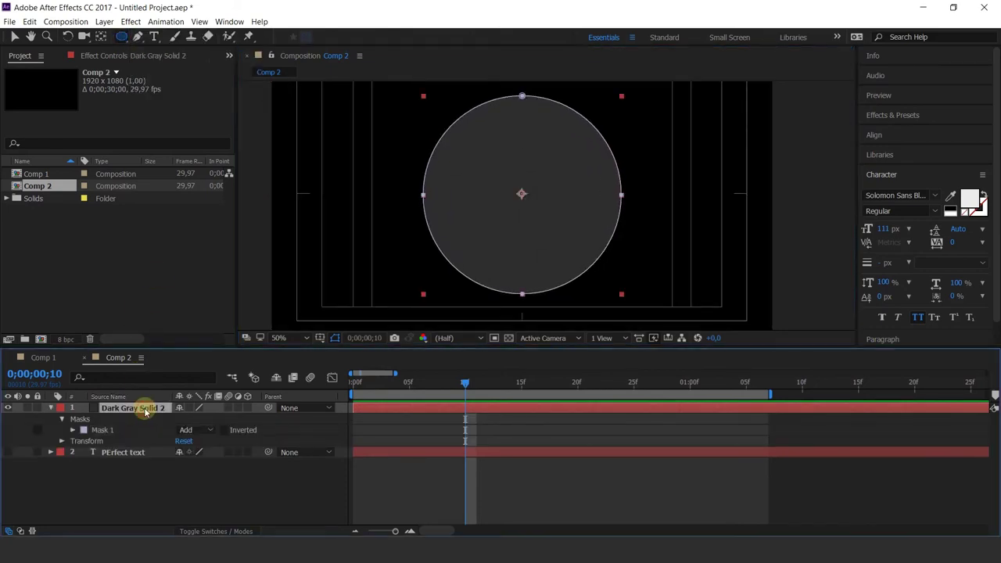
Find the obsolete Path Text effect with the search term "text" and apply it to the masked solid
left_click(887, 115)
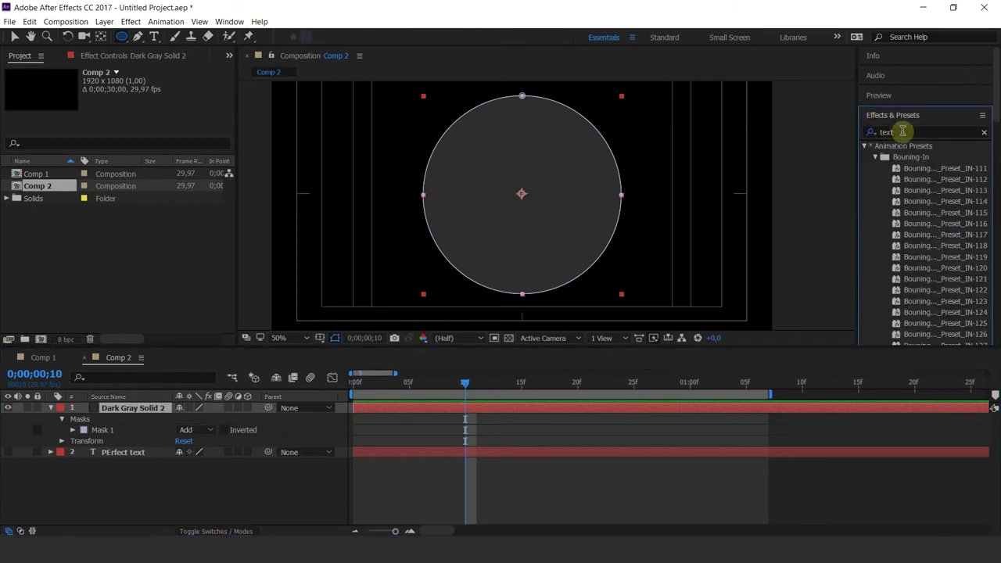
scroll(955, 183, "down", 10)
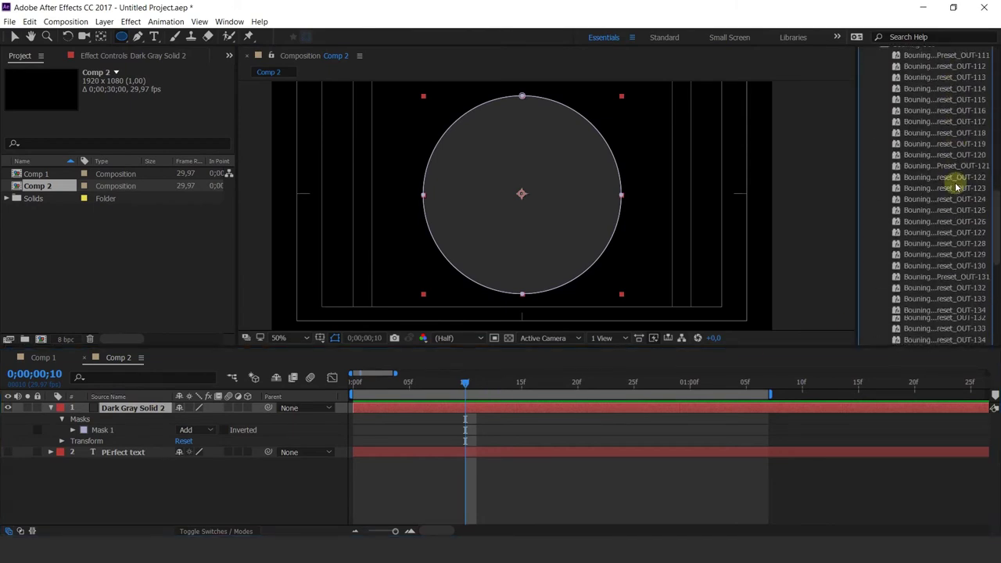
scroll(955, 188, "down", 5)
left_click(913, 205)
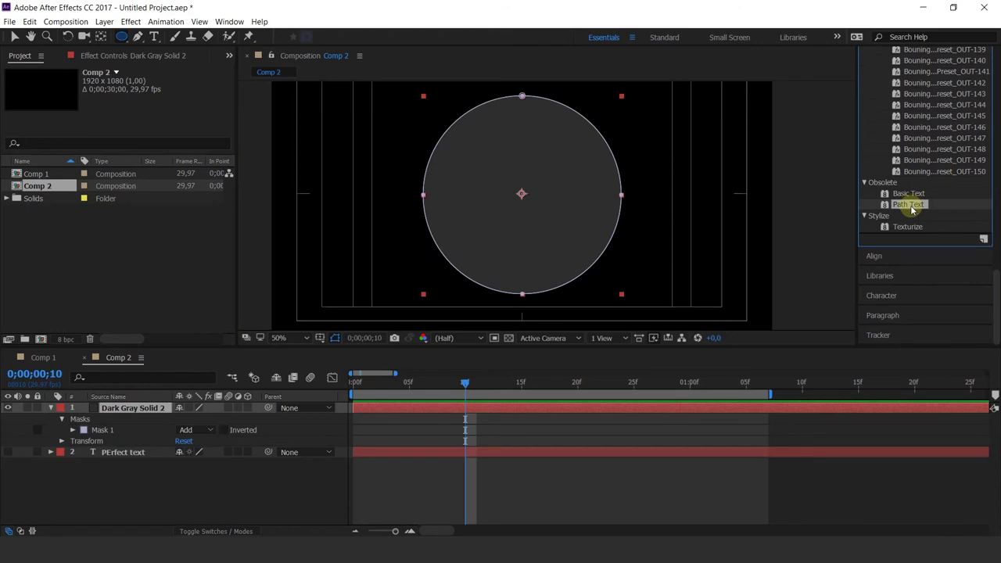
double_click(908, 204)
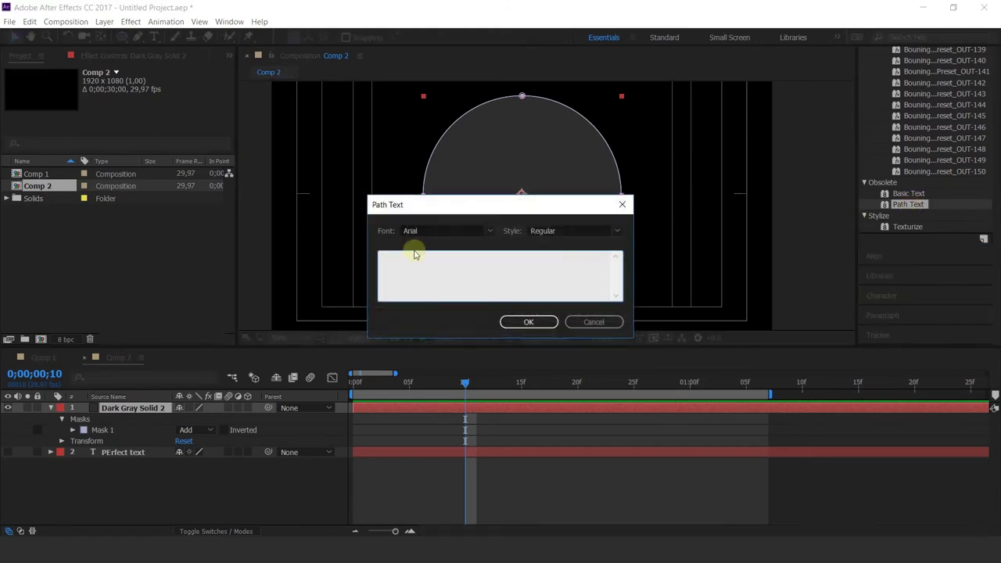
Enter "PERFECT TEXT" as the path text, keeping the Arial font in Regular style
left_click(449, 229)
left_click(490, 230)
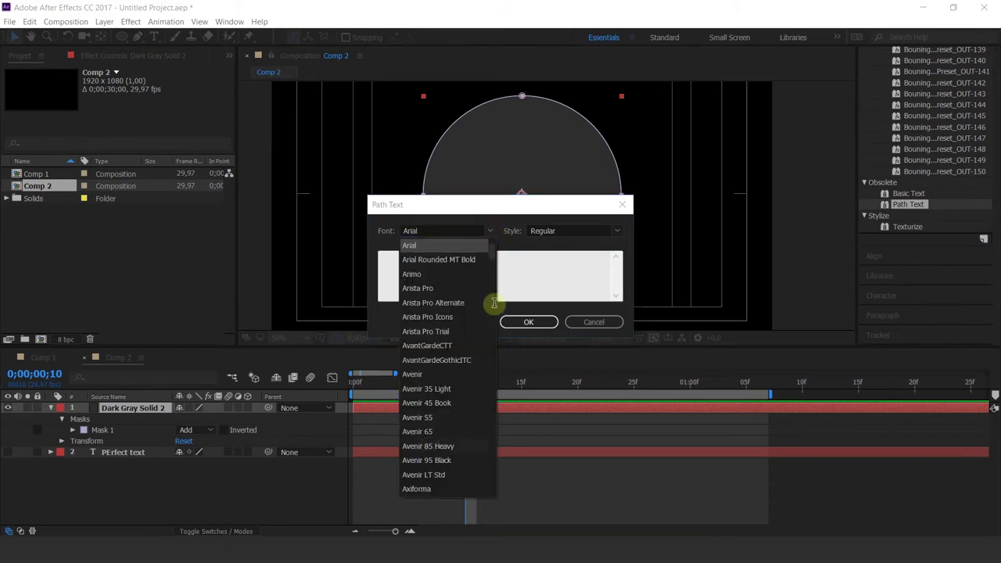
left_click(576, 232)
left_click(472, 267)
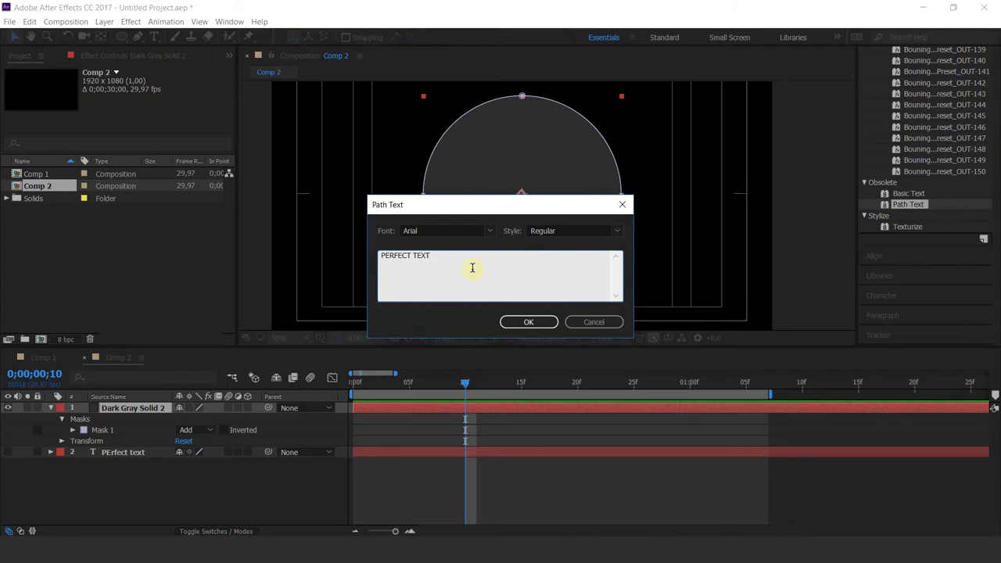
left_click(527, 321)
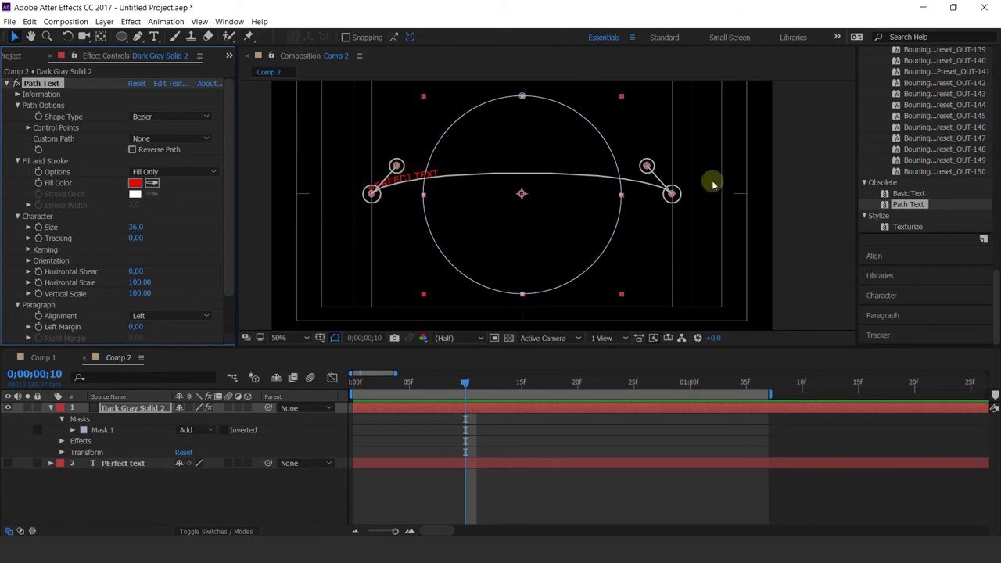
Bend the text's Bezier path into an S-curve, try the Circle and Loop shape types, and choose Line
left_click_drag(396, 165, 511, 278)
left_click_drag(646, 166, 579, 133)
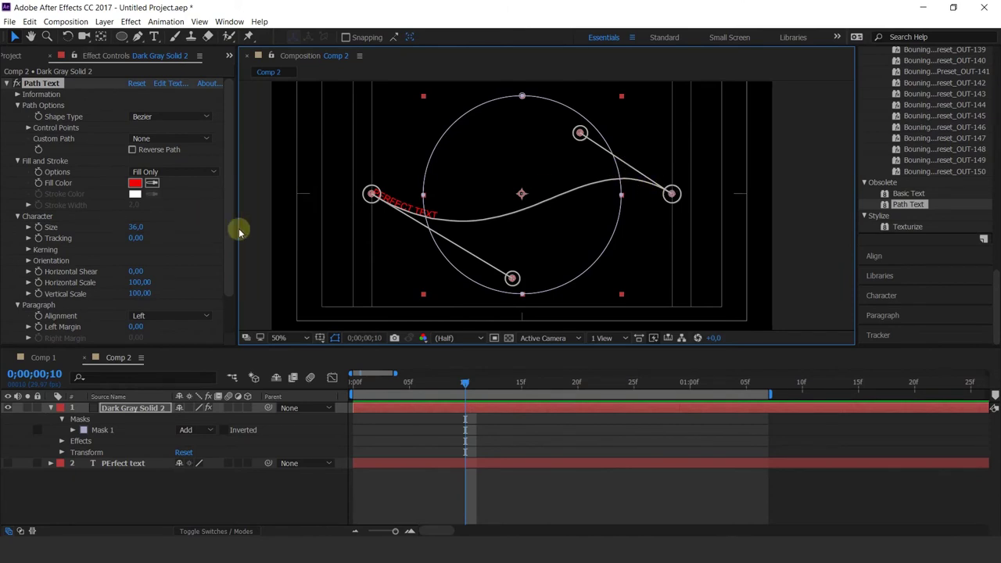
left_click(166, 117)
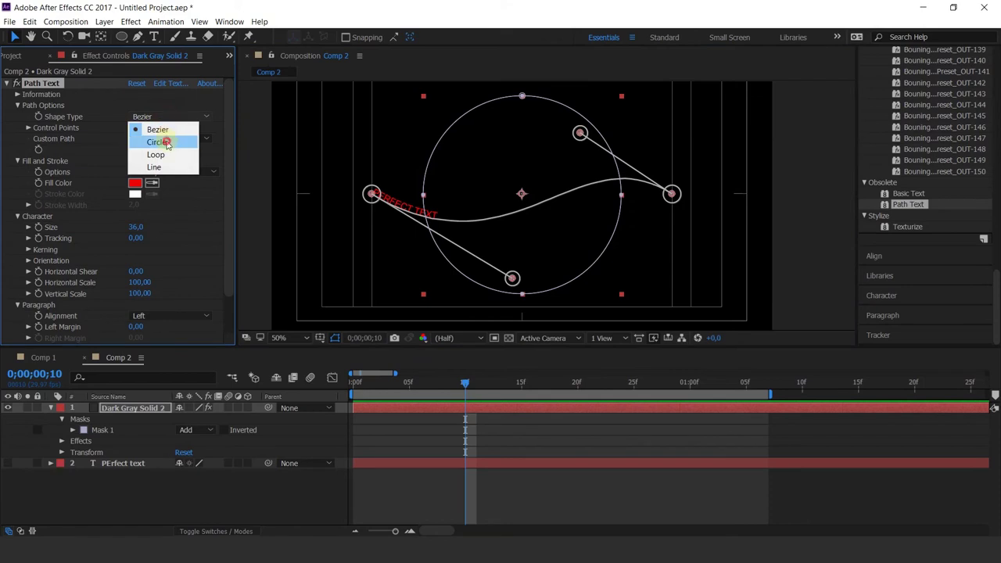
left_click(166, 143)
left_click(159, 118)
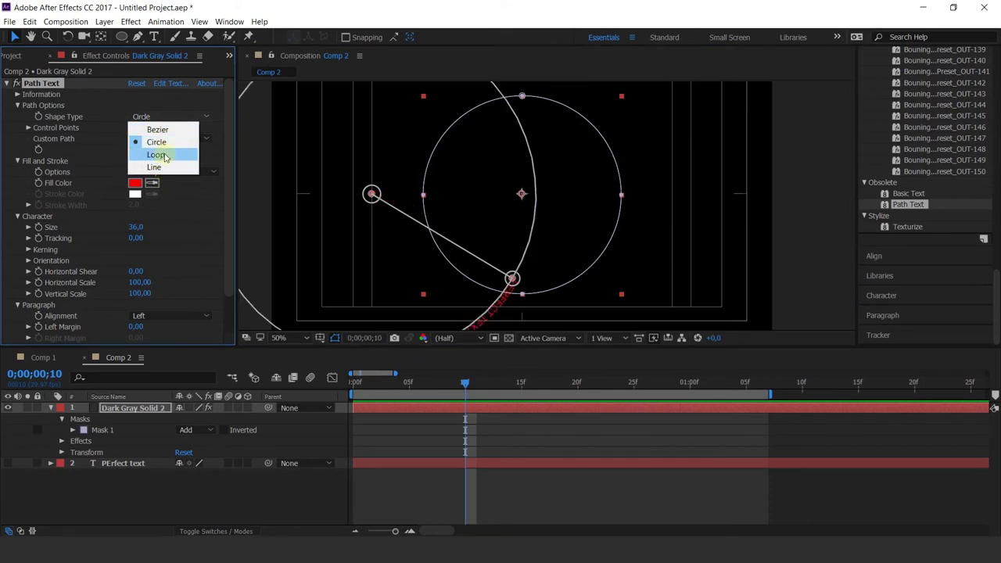
left_click(159, 155)
left_click(164, 117)
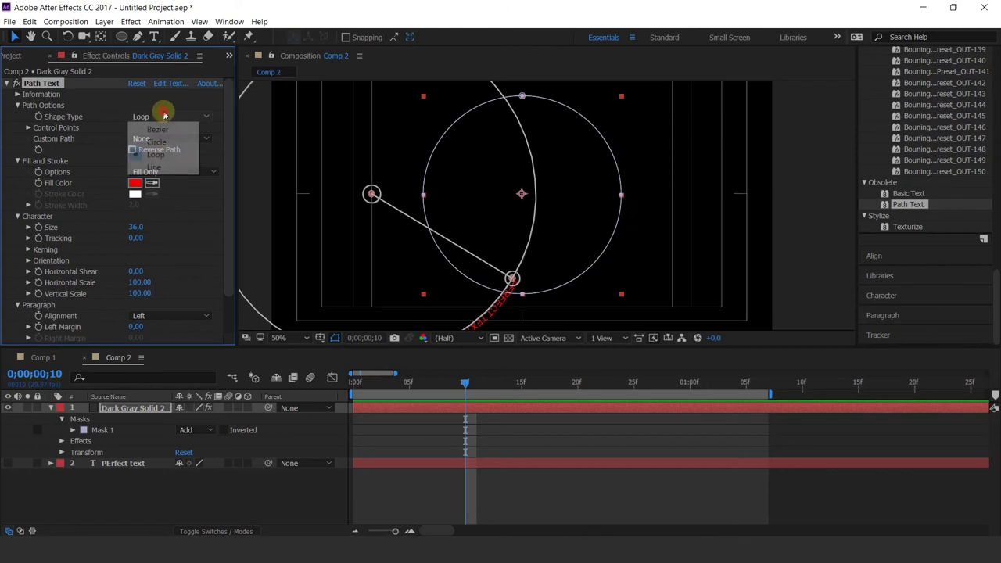
left_click(164, 167)
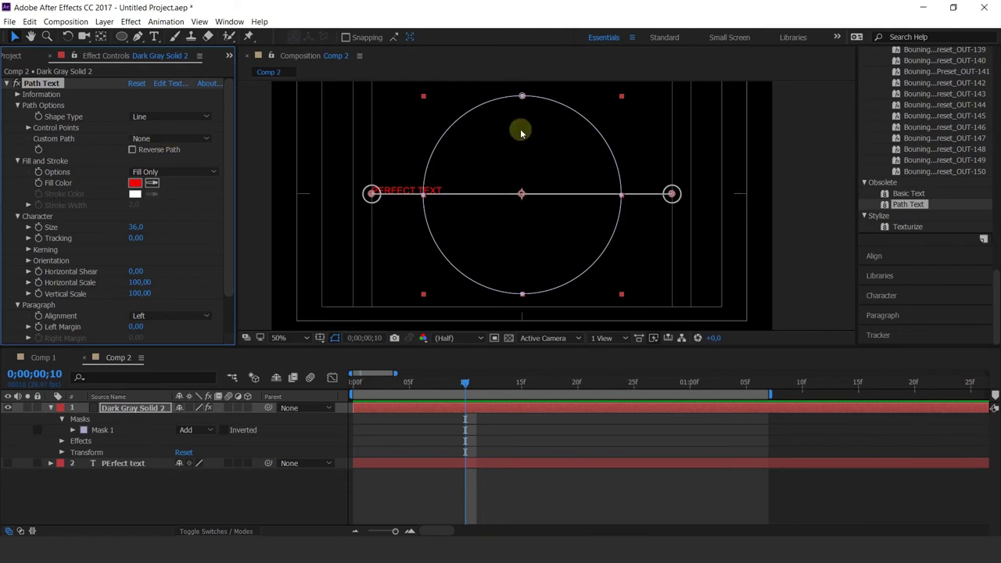
Reshape the circular mask by bending the curve at its upper vertex and set the Custom Path to Mask 1
left_click(522, 97)
left_click_drag(521, 98, 551, 209)
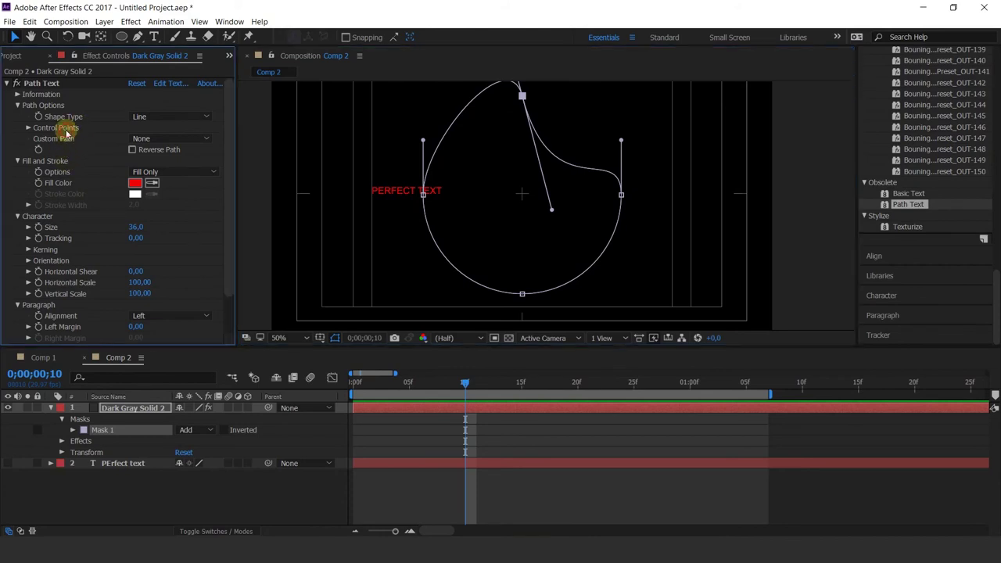
left_click(149, 139)
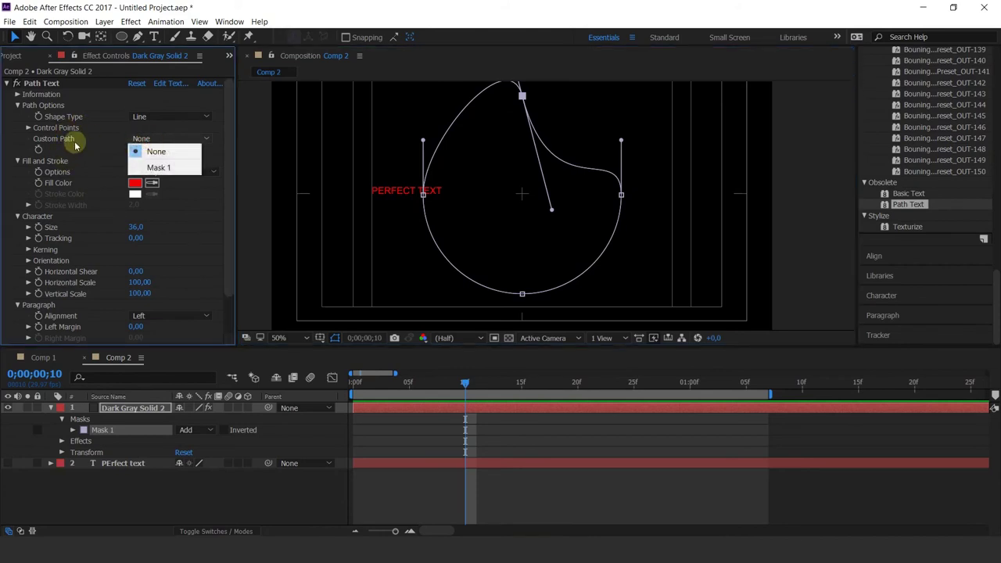
left_click(156, 168)
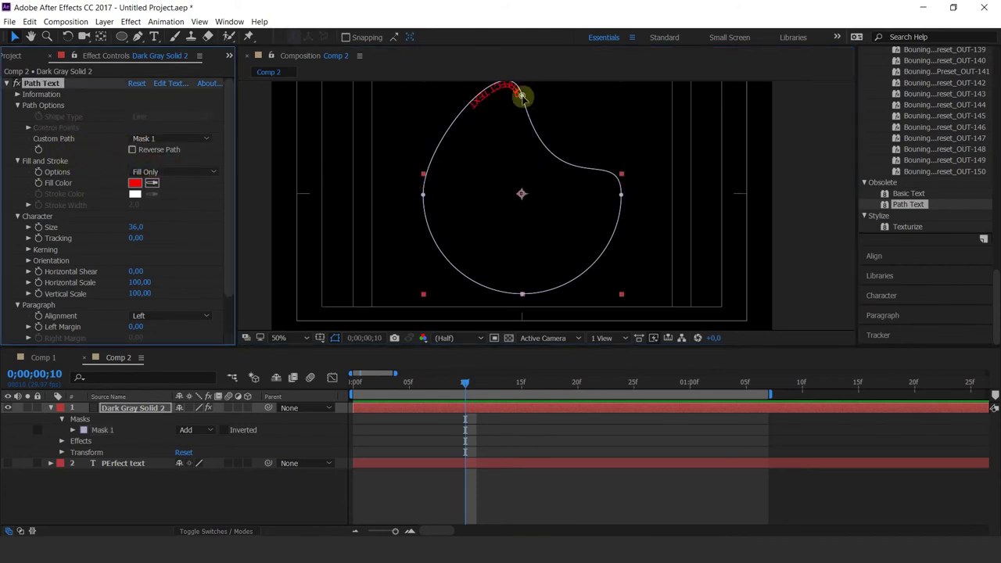
Set the path text's Fill Color to white
scroll(509, 128, "up", 4)
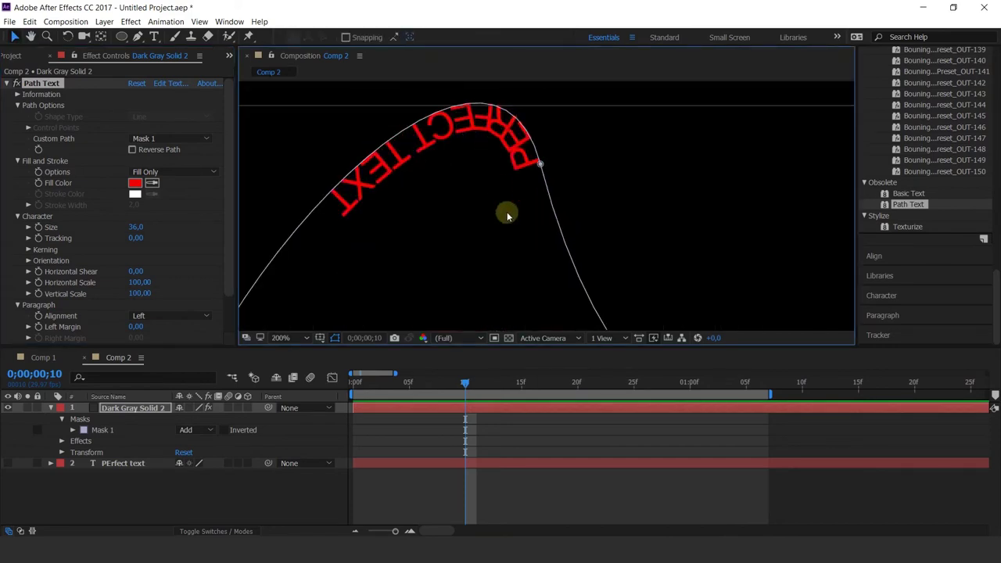
scroll(516, 226, "down", 3)
left_click_drag(474, 236, 520, 343)
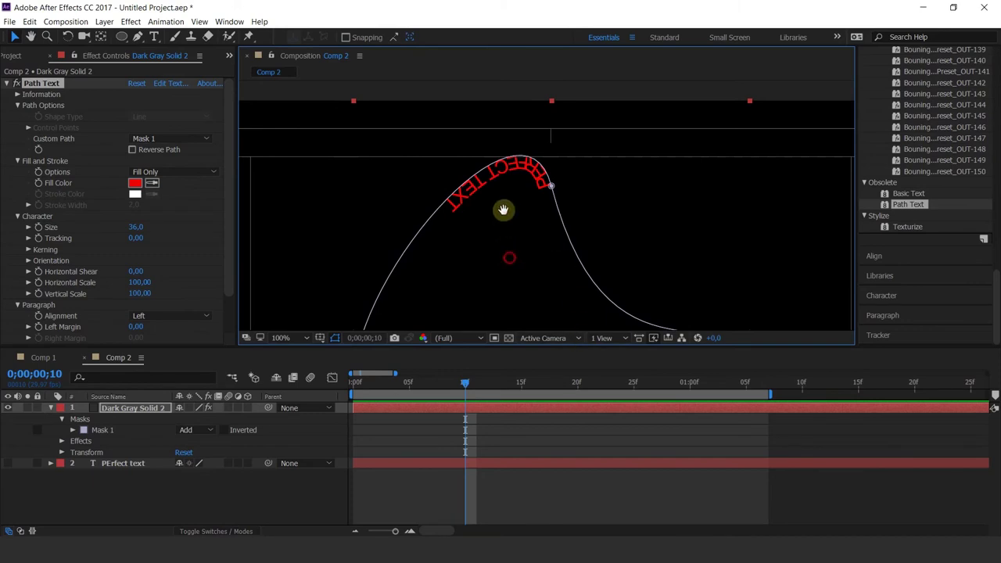
left_click_drag(503, 209, 326, 273)
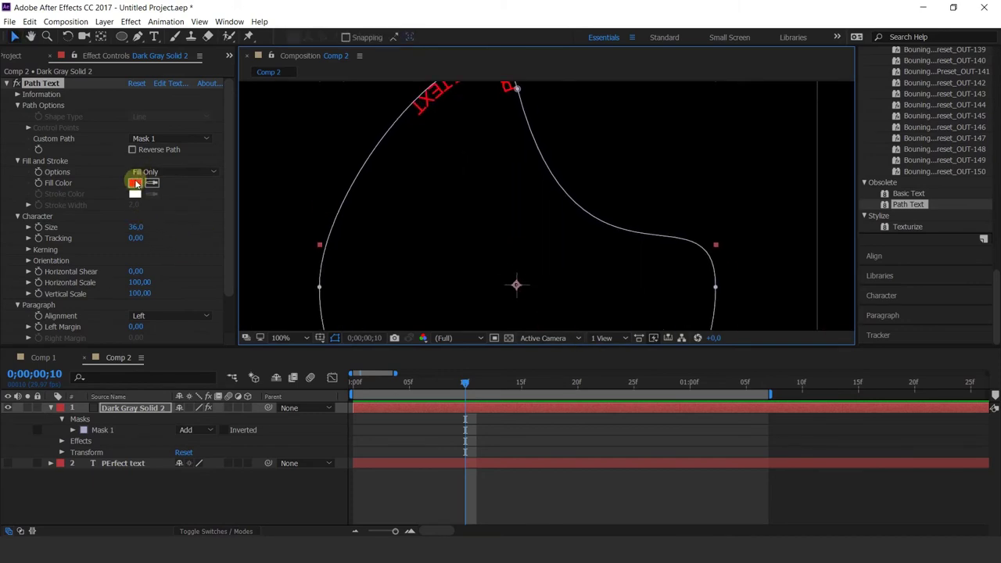
left_click(136, 183)
left_click_drag(424, 230, 309, 119)
left_click(628, 196)
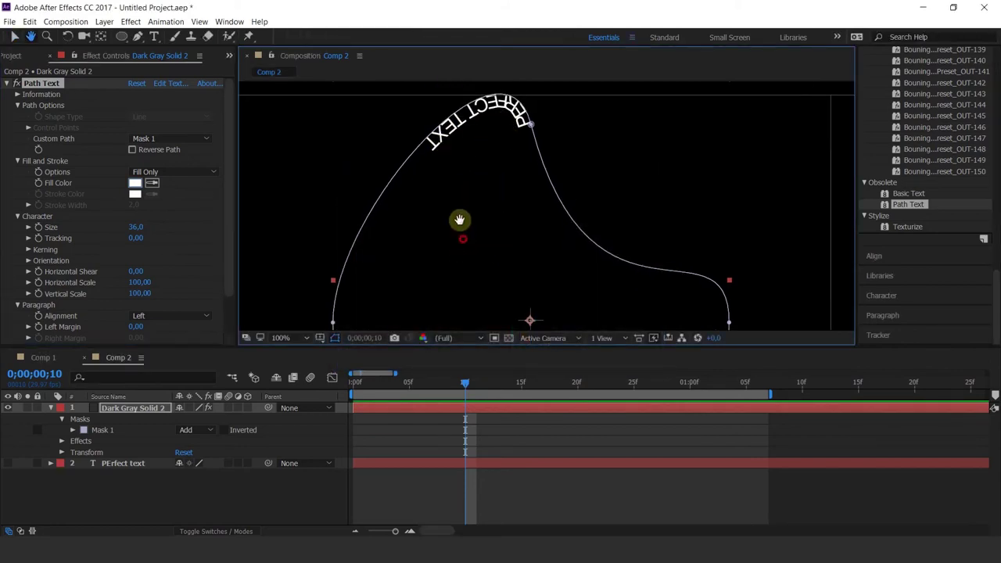
Raise the path text's Size to 83 and its Tracking to 93 so the letters spread along the mask
scroll(457, 226, "down", 2)
left_click_drag(144, 236, 190, 254)
left_click_drag(133, 239, 247, 255)
scroll(505, 241, "down", 3)
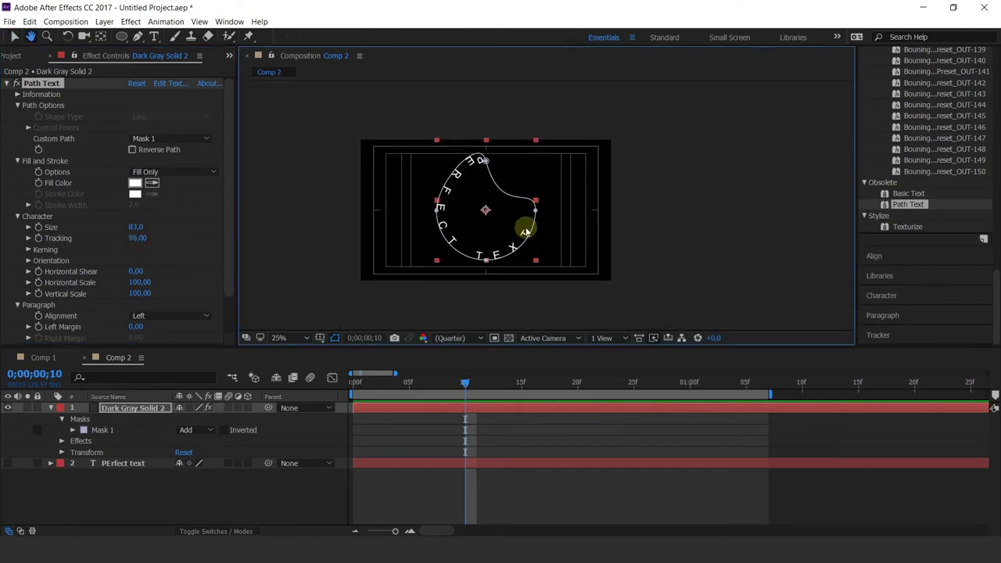
scroll(527, 226, "up", 1)
left_click_drag(135, 238, 129, 243)
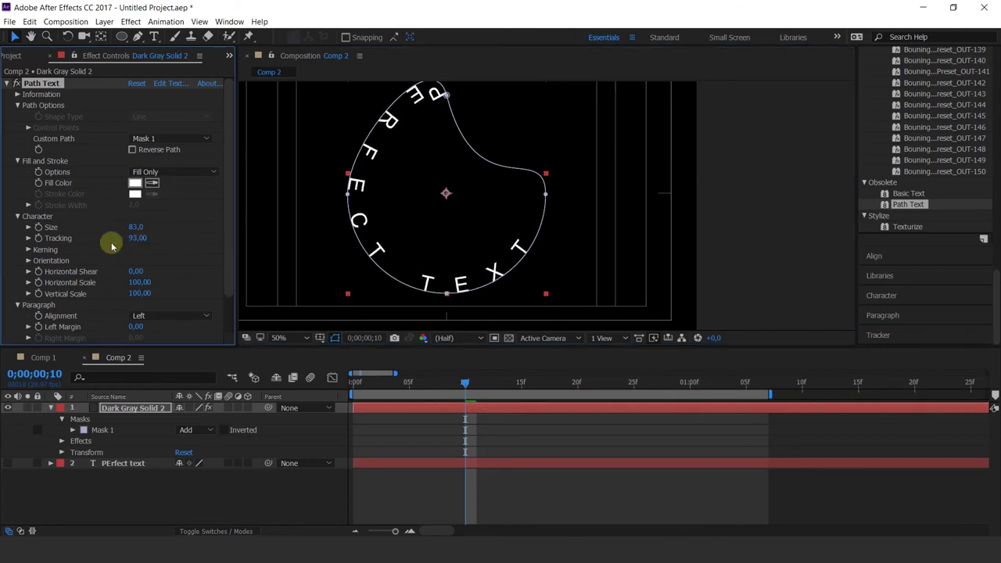
Examine the Kerning and Orientation settings of the Path Text effect and collapse both groups
left_click(28, 249)
left_click_drag(132, 297, 23, 252)
left_click(27, 250)
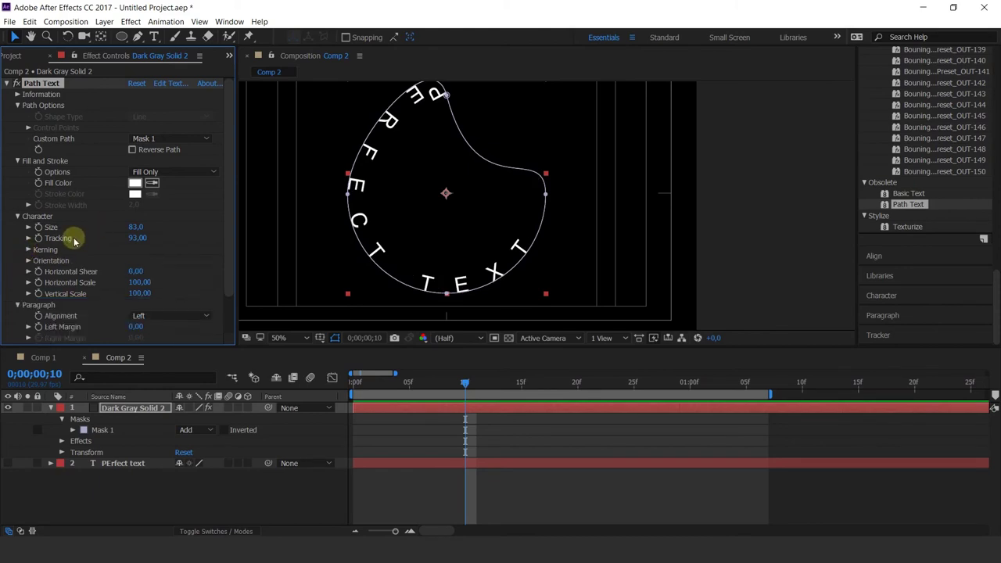
left_click(28, 261)
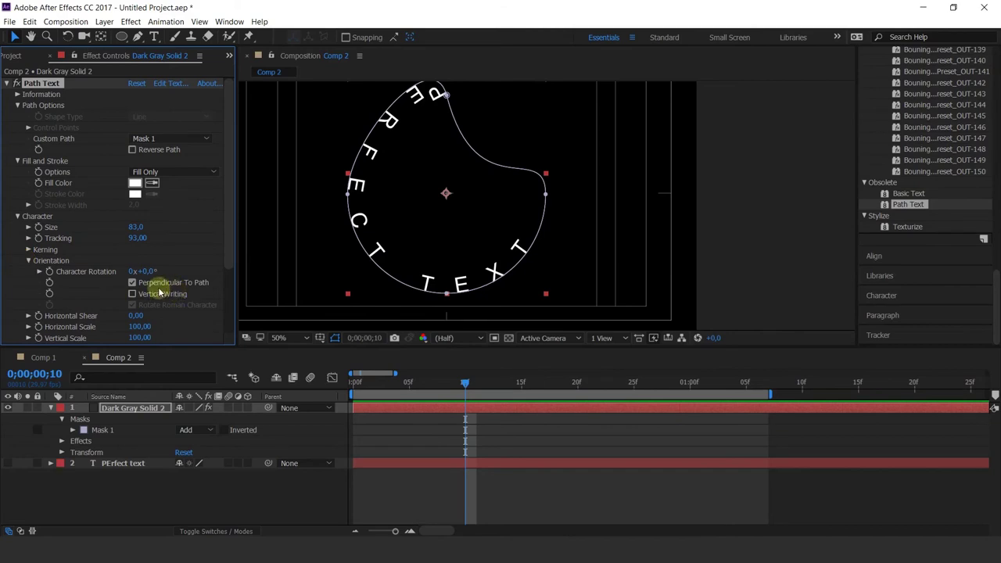
left_click(28, 261)
Try different Horizontal Shear values on the path text and restore the shear to 0
left_click_drag(135, 271, 154, 298)
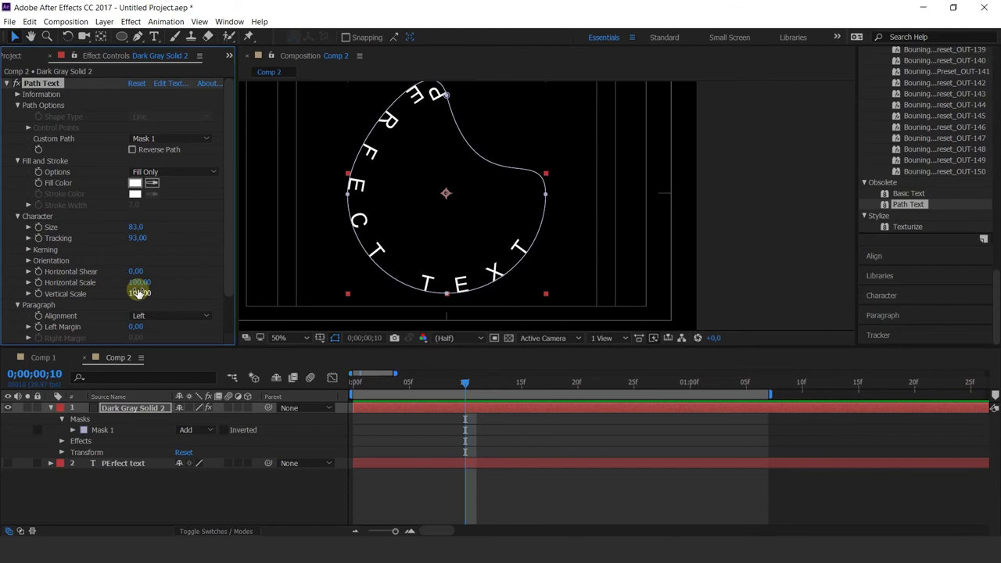
left_click_drag(134, 270, 541, 266)
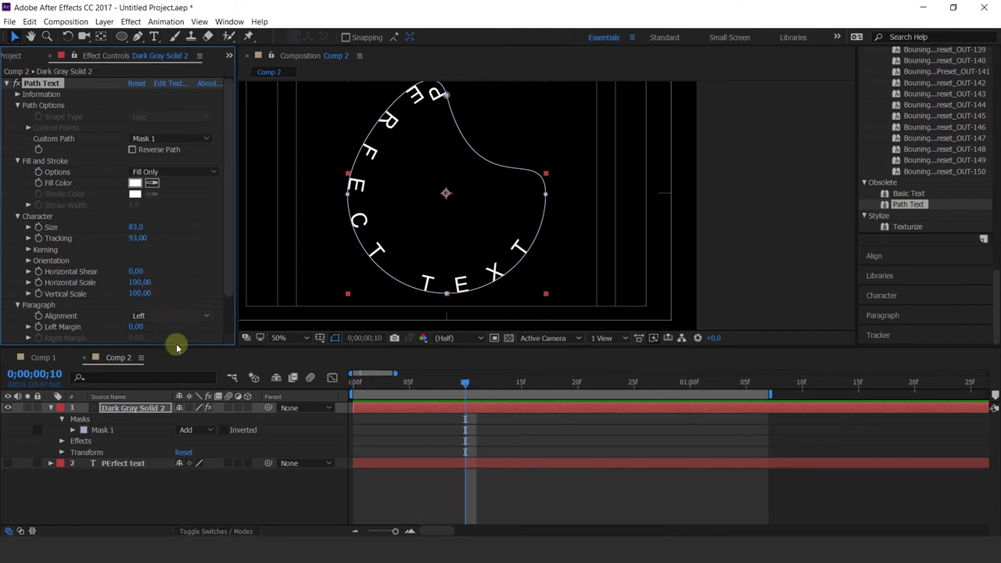
Try Right alignment on the path text, and set its Alignment to Center
left_click(176, 316)
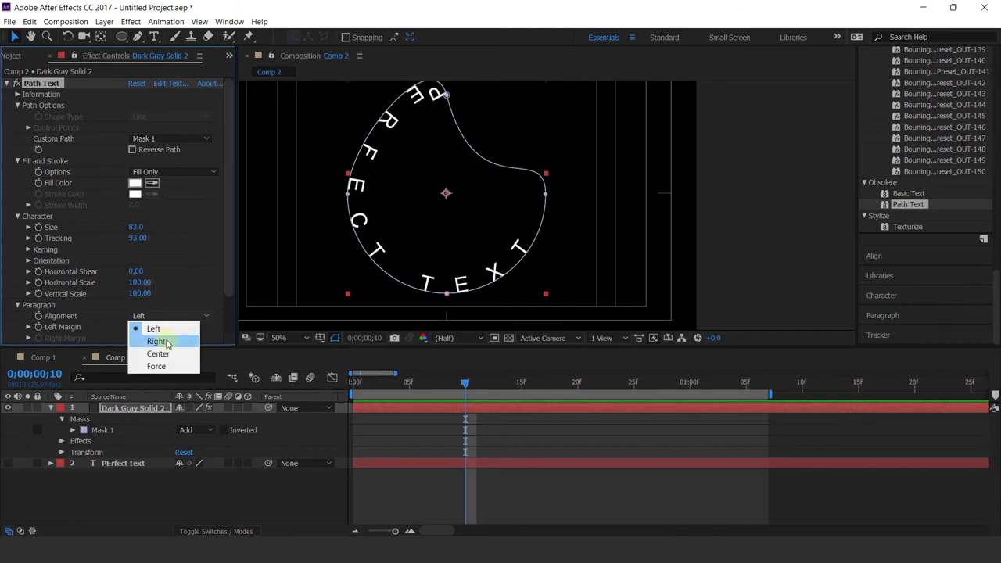
left_click(166, 342)
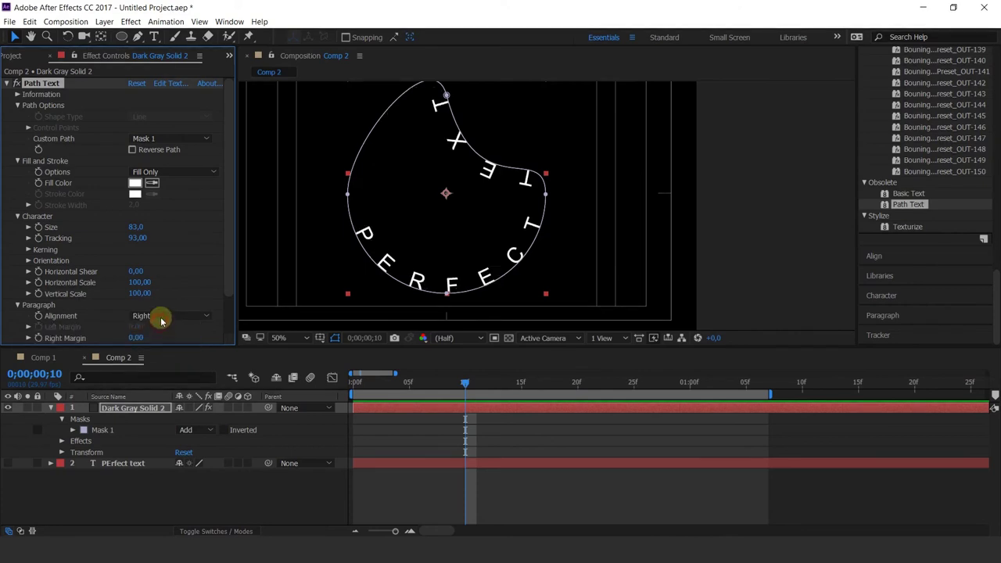
left_click(160, 315)
left_click(157, 353)
Set the path text's Left Margin to 430, and try different Baseline Shift values before restoring the shift to 0
scroll(59, 305, "down", 1)
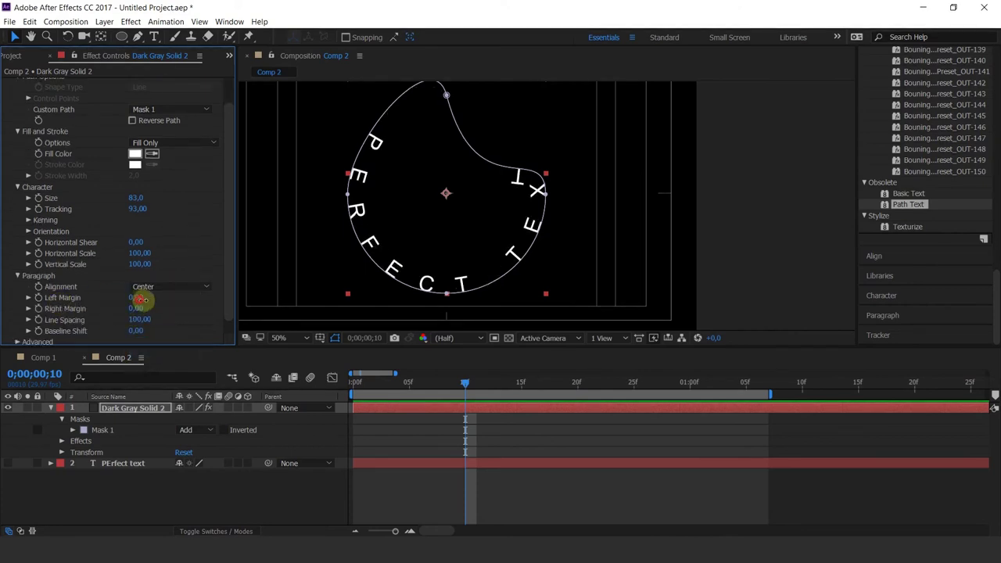
left_click_drag(139, 297, 108, 325)
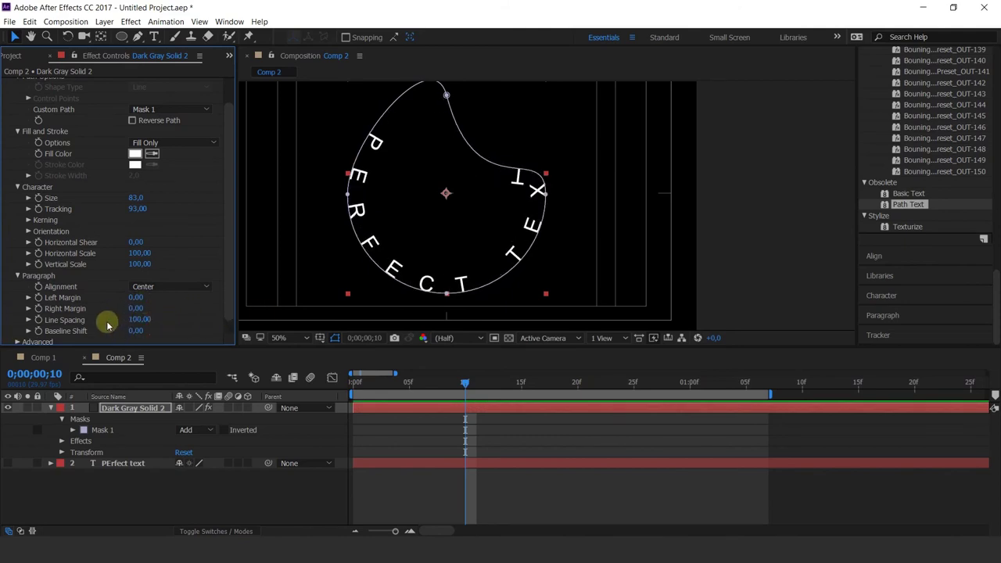
scroll(115, 297, "down", 1)
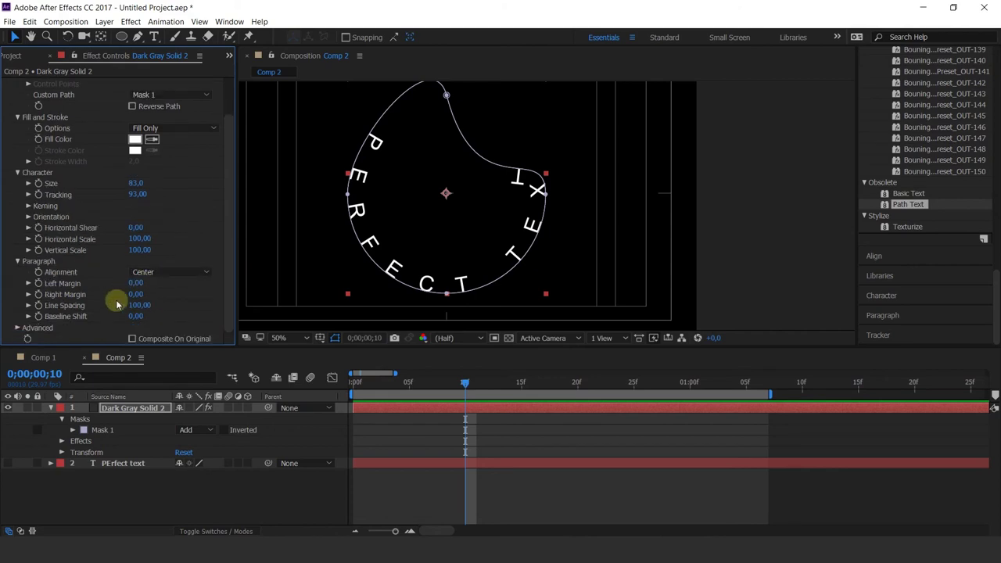
left_click_drag(138, 318, 195, 326)
key("ctrl+z")
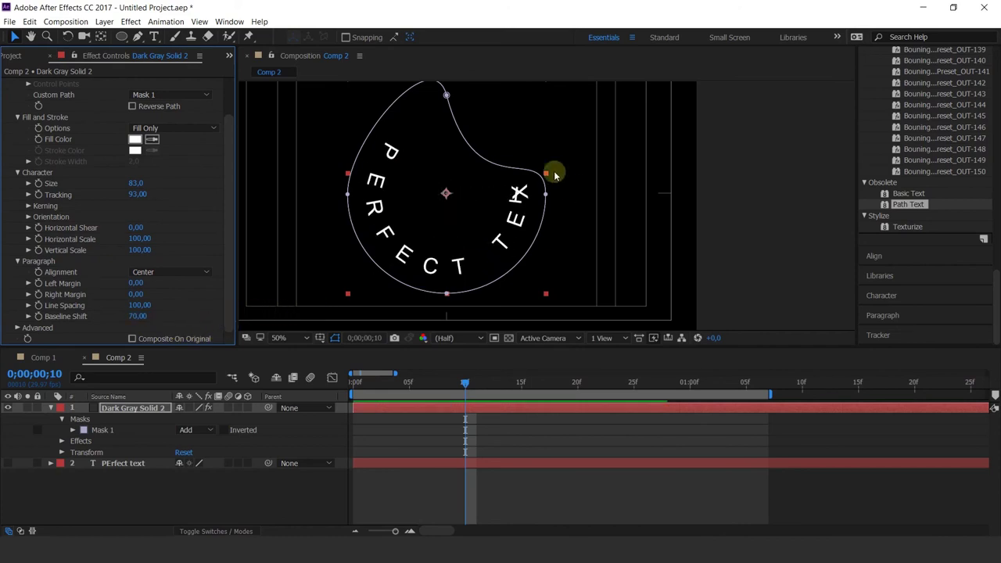
left_click_drag(136, 290, 223, 329)
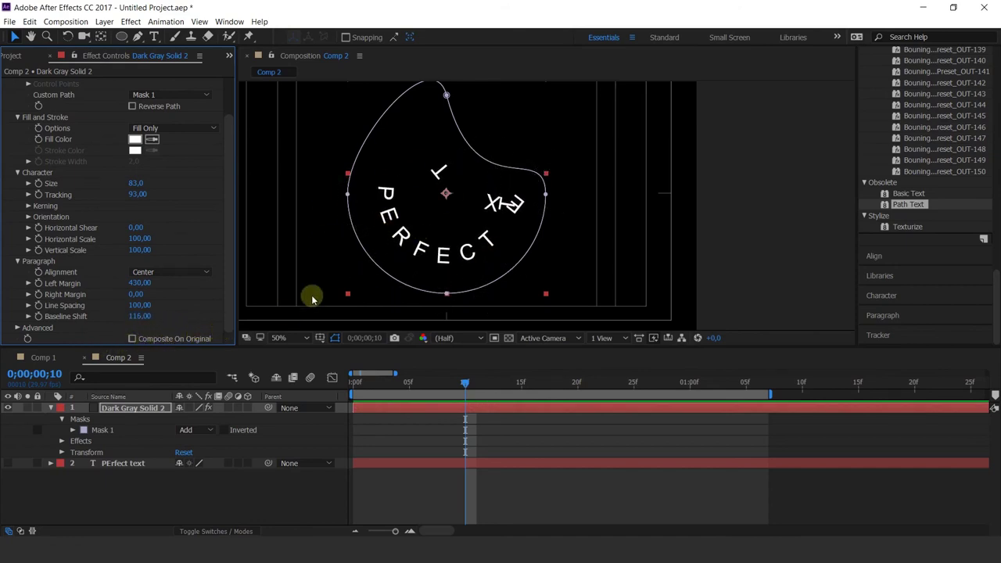
key("ctrl+z")
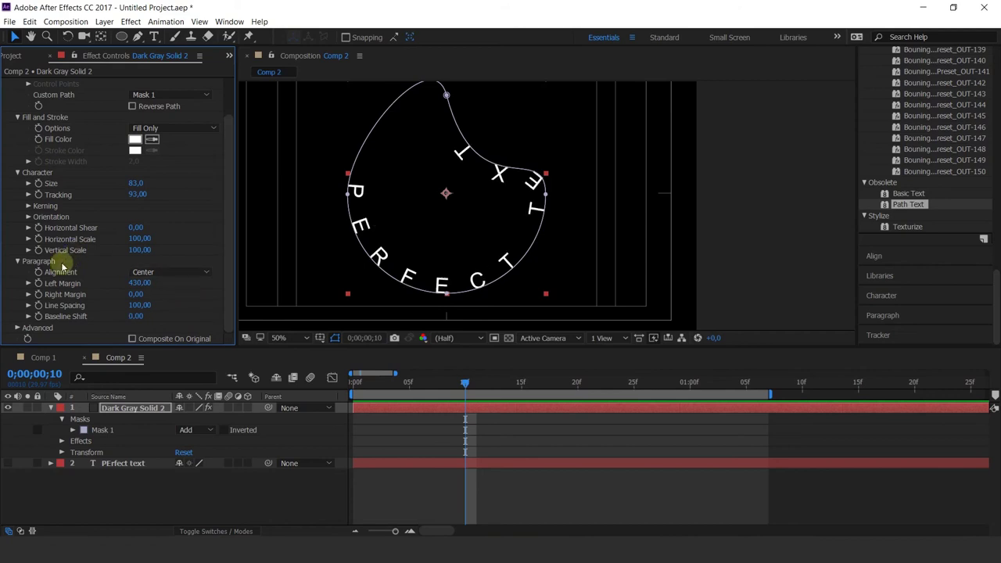
In the Path Text jitter settings, set Baseline Jitter Max to 78, Kerning to 74, Rotation to 73 and Scale to 58
left_click(18, 328)
scroll(18, 328, "down", 1)
scroll(89, 279, "down", 1)
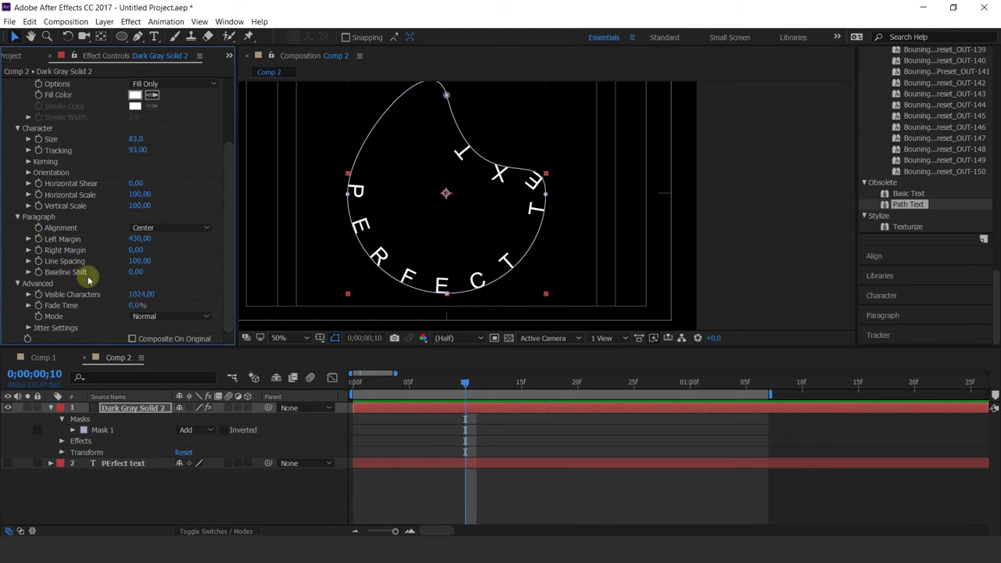
scroll(78, 281, "down", 4)
left_click(59, 286)
key("Home")
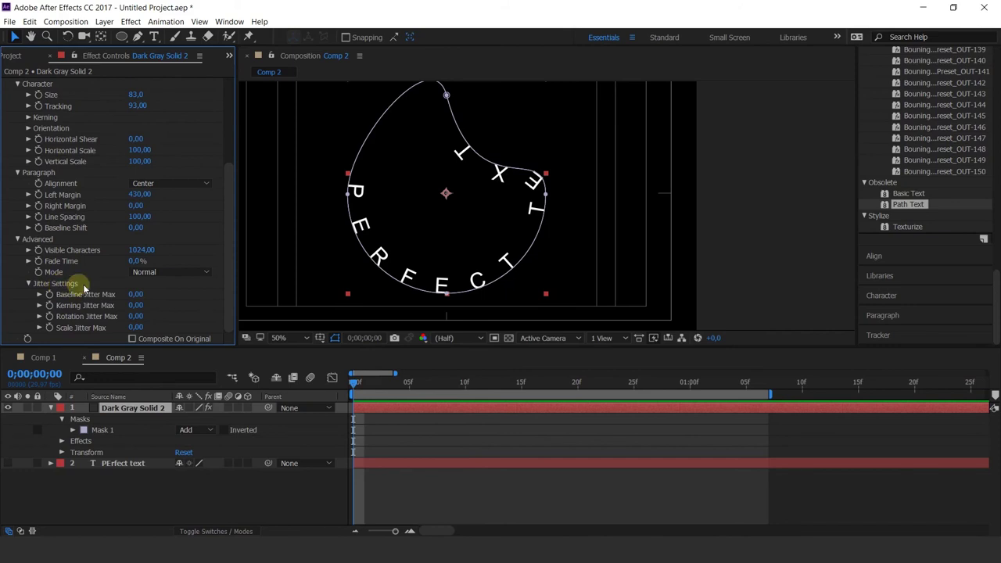
left_click_drag(136, 294, 198, 323)
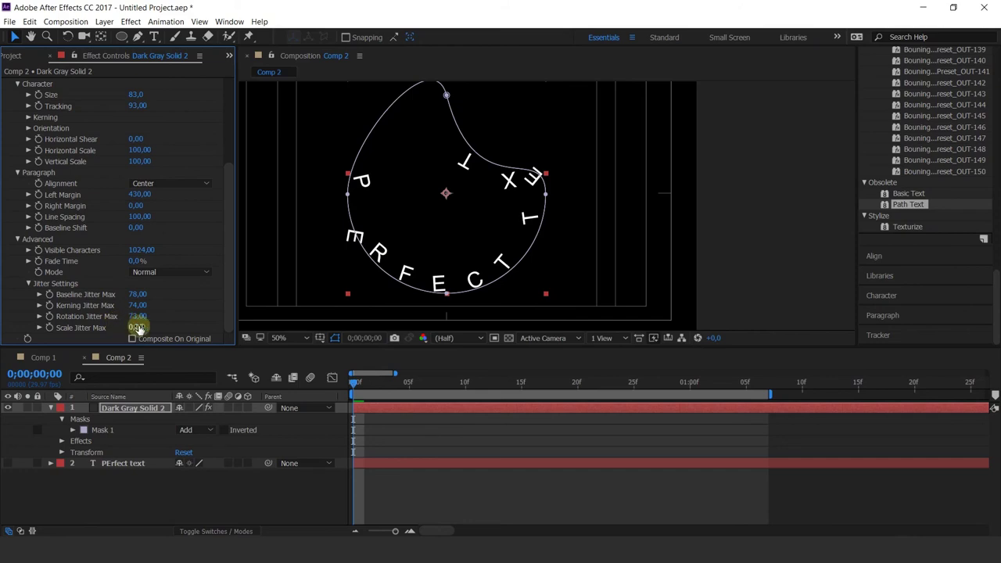
left_click_drag(133, 328, 185, 336)
Play back the jittered path text and scrub through its frames to examine the letter movement
key("space")
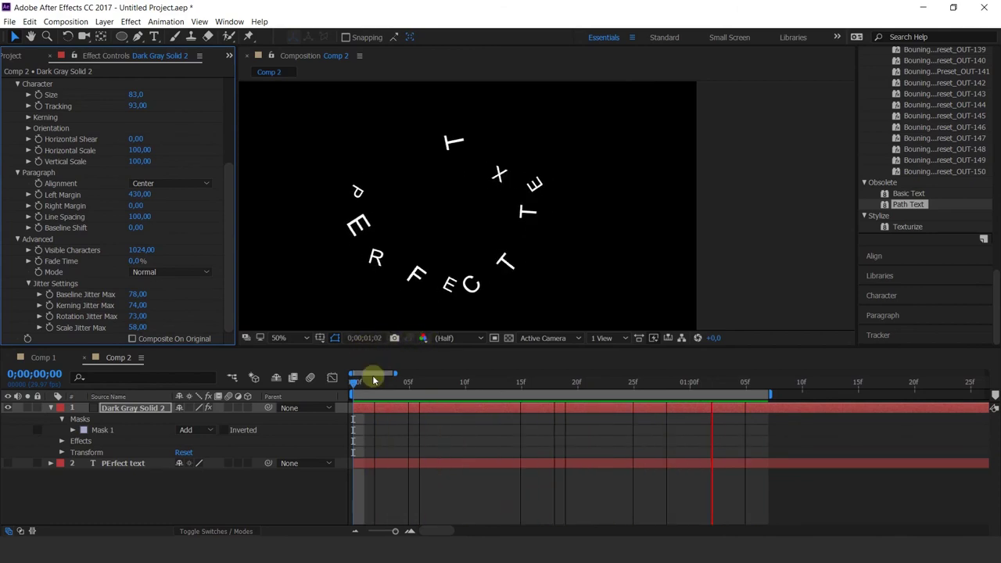
key("space")
left_click(458, 391)
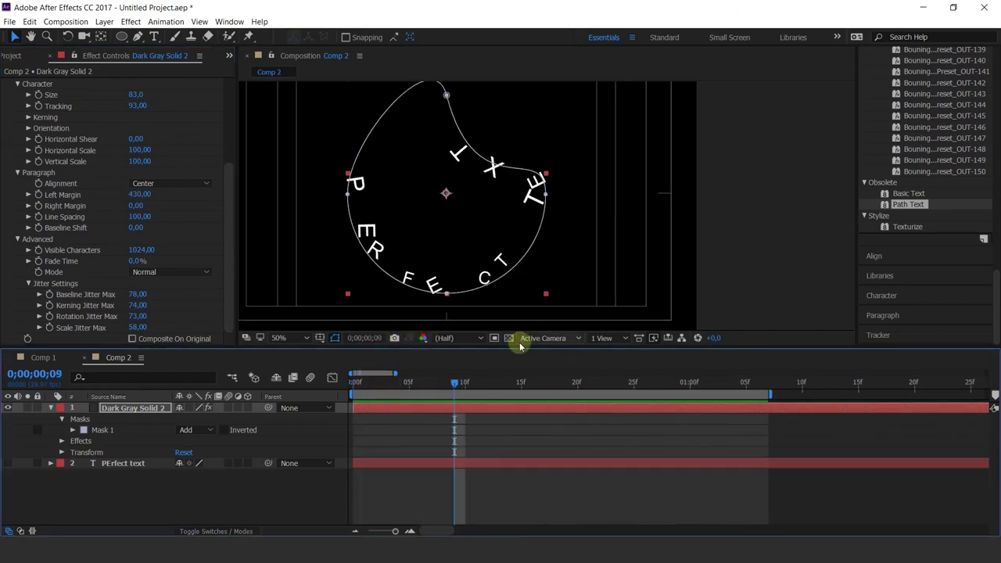
left_click(508, 338)
left_click(508, 338)
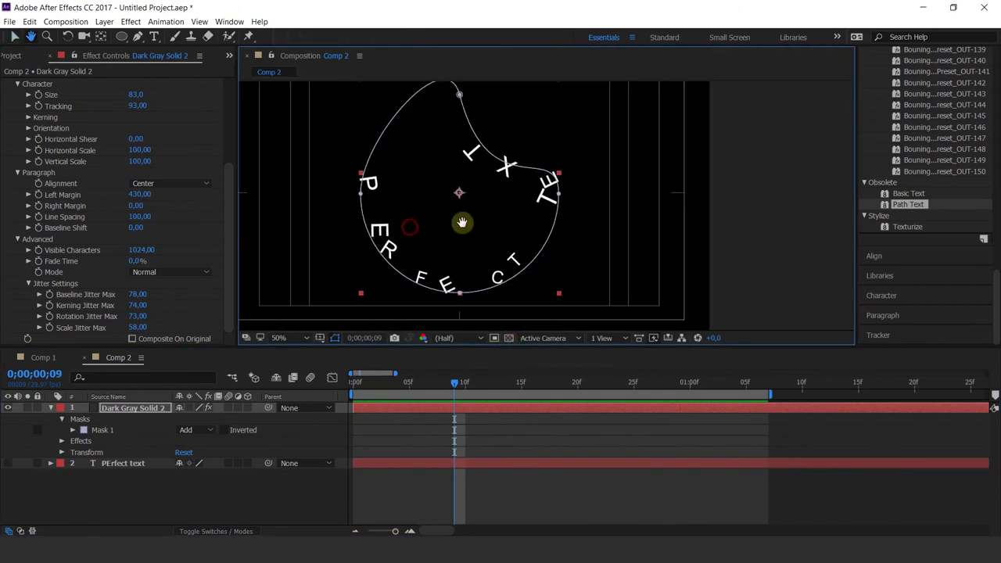
left_click_drag(406, 391, 330, 396)
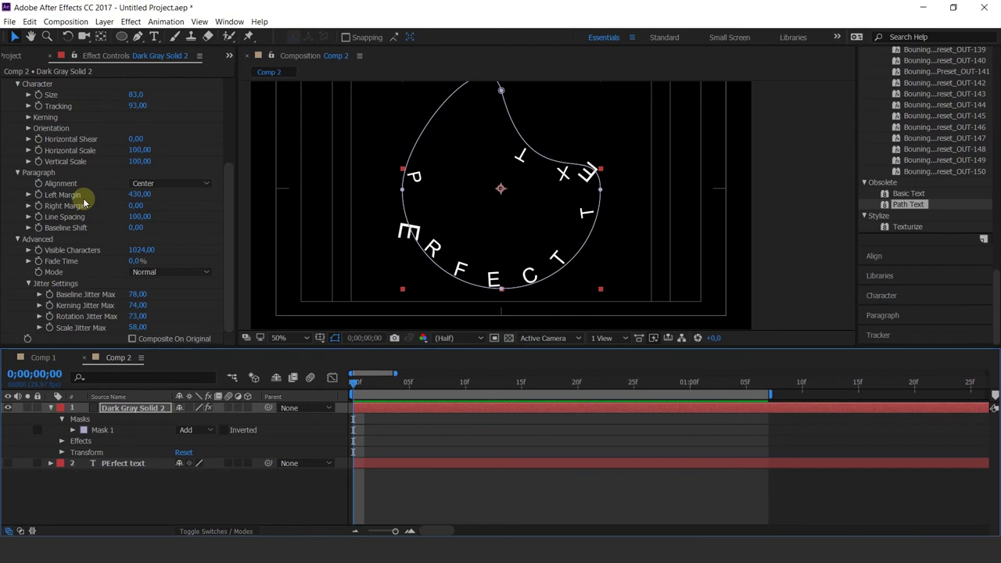
Turn on Reverse Path for the Path Text effect so the letters run the other way along Mask 1
scroll(82, 160, "up", 5)
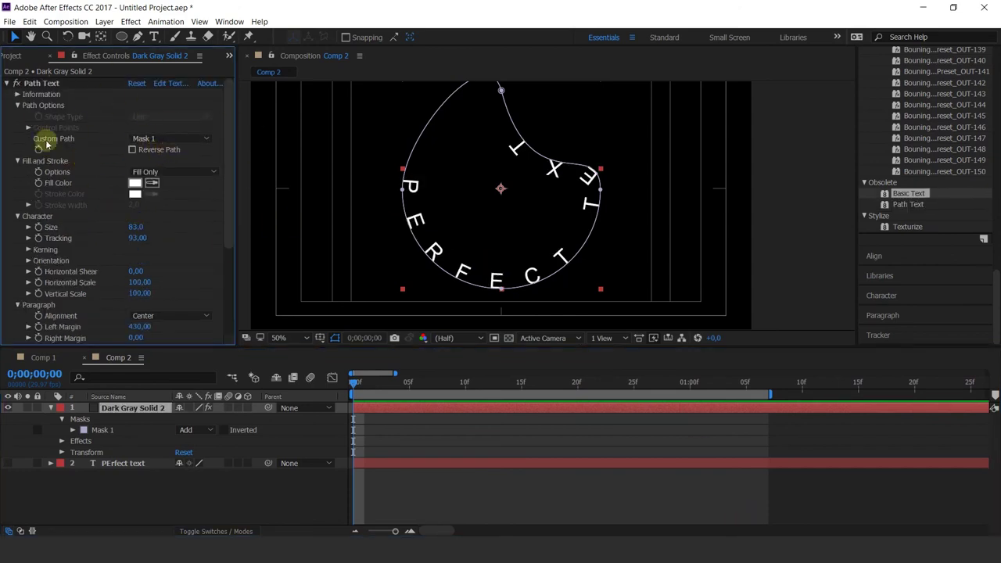
left_click(160, 152)
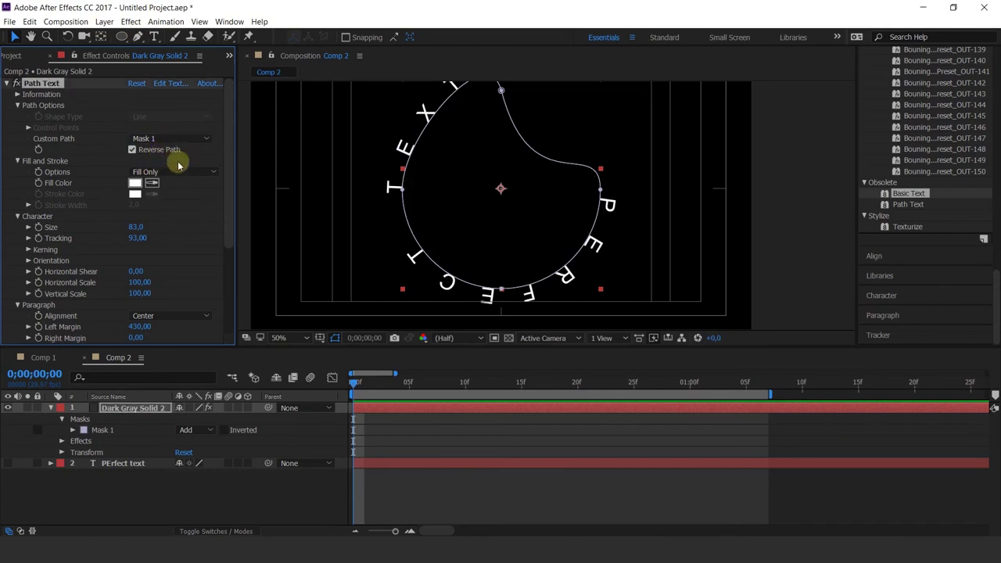
left_click_drag(495, 208, 506, 233)
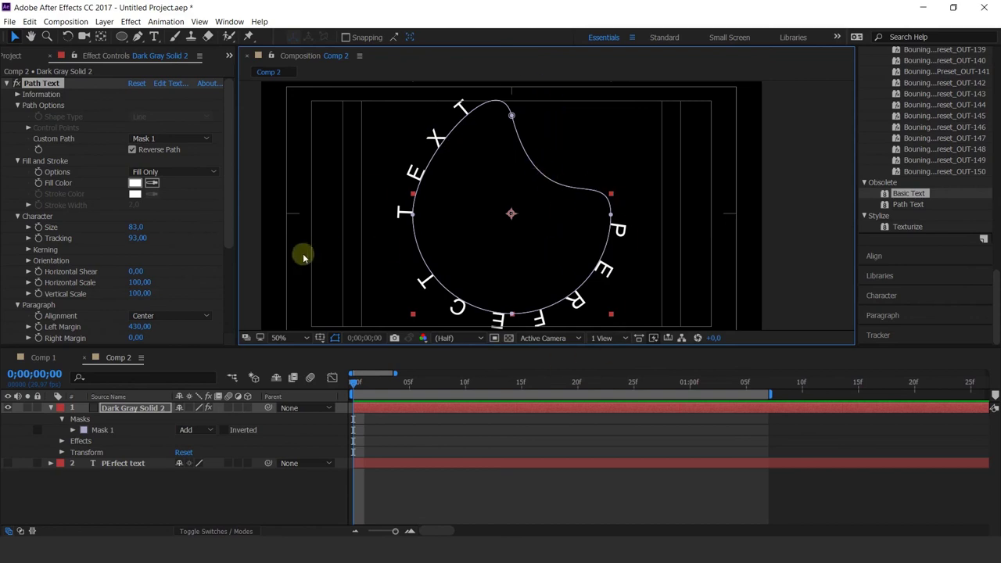
Examine the character Orientation options of the Path Text effect and collapse the group again
left_click(29, 262)
mouse_move(155, 270)
left_mouse_down()
mouse_move(246, 268)
mouse_move(78, 290)
mouse_move(156, 276)
left_mouse_up()
left_click_drag(4, 260, 24, 264)
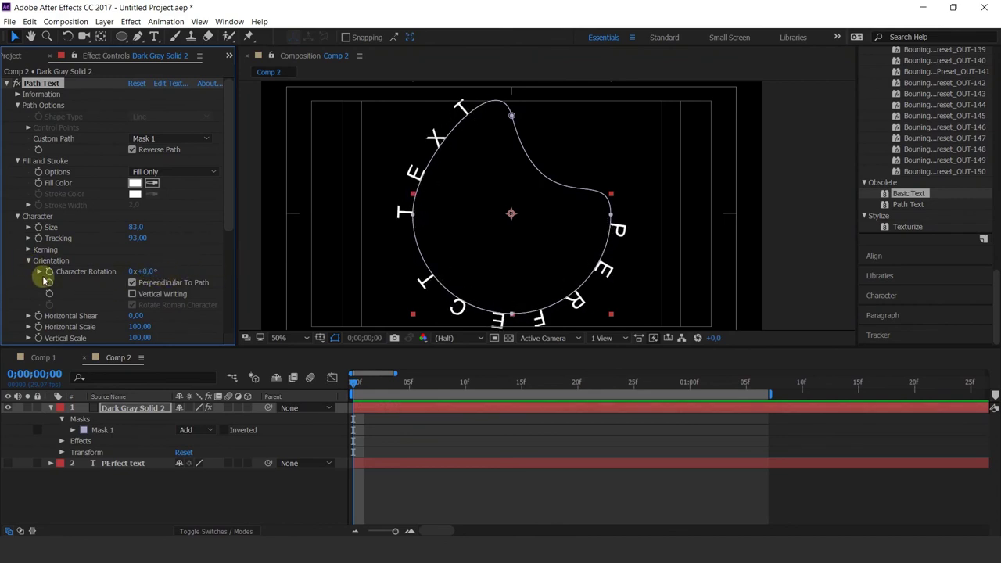
left_click(81, 259)
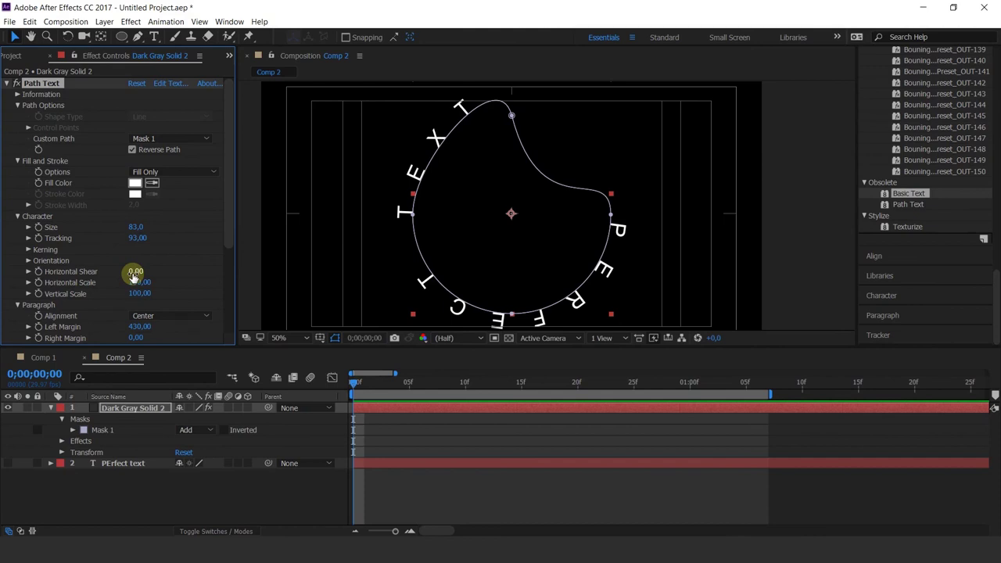
Collapse the Path Text effect and the Dark Gray Solid 2 layer, hide that solid and show the PErfect text layer
left_click(10, 83)
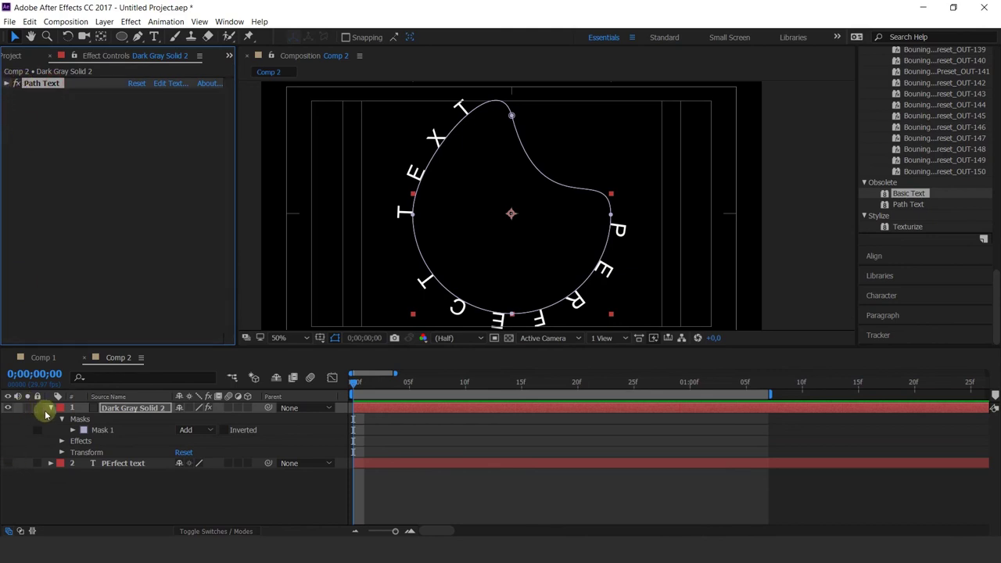
left_click(54, 417)
left_click(50, 407)
left_click(8, 407)
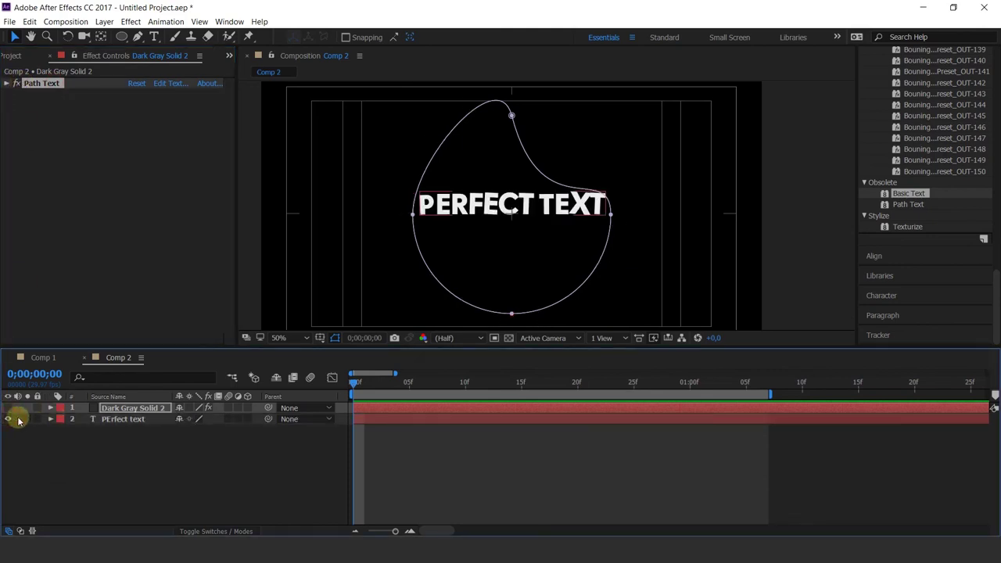
Expand the PErfect text layer and review the properties available for a text animator without adding one
left_click(139, 420)
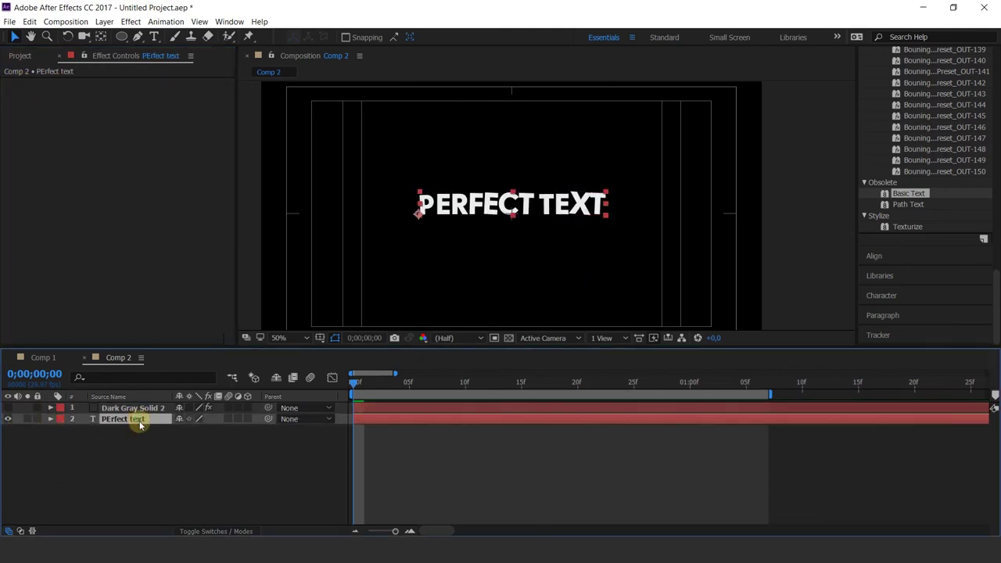
left_click(49, 419)
left_click(255, 419)
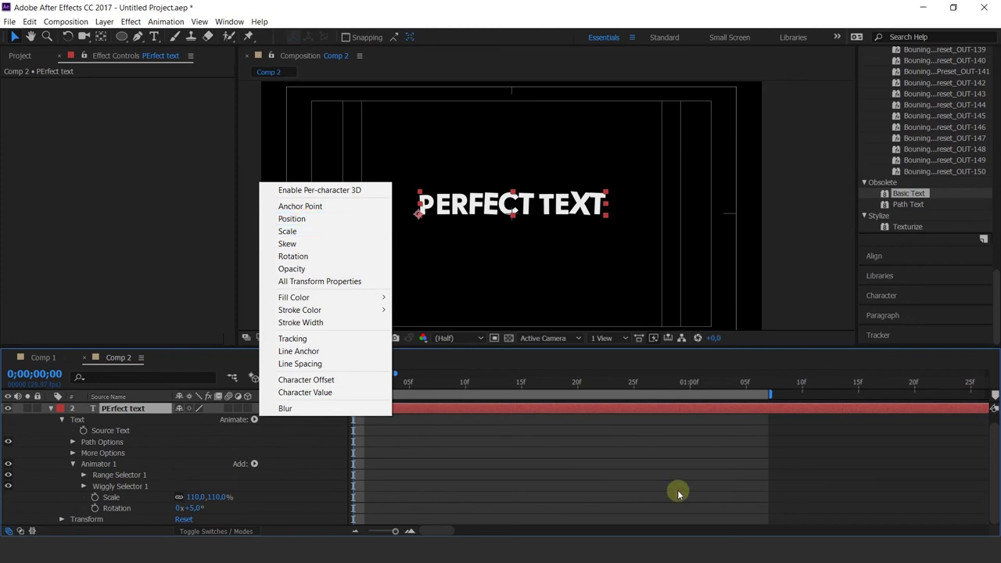
left_click(427, 413)
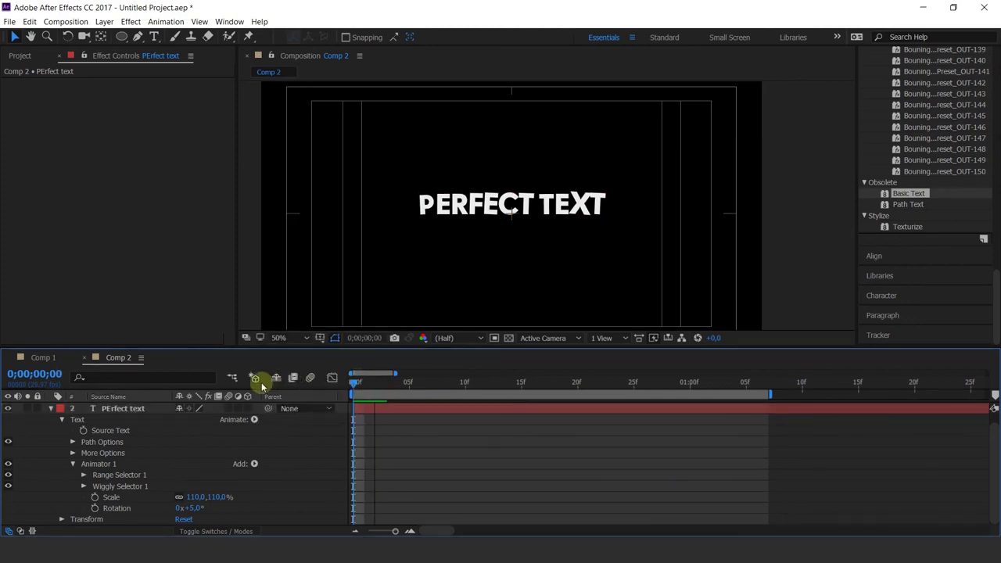
Switch to Comp 1, collapse the perfect text layer and preview its animation from the first frame
left_click(43, 357)
scroll(55, 428, "up", 3)
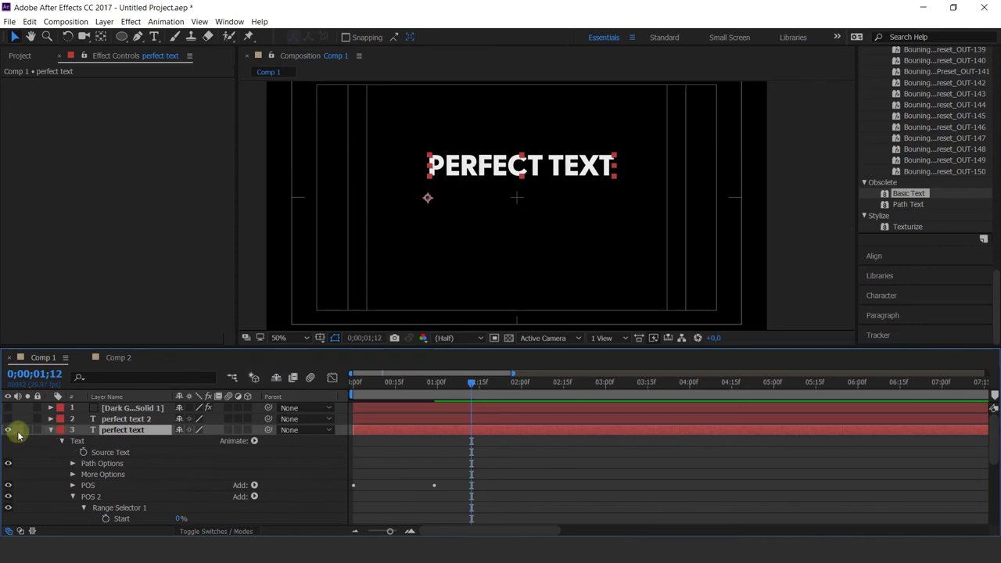
left_click(52, 430)
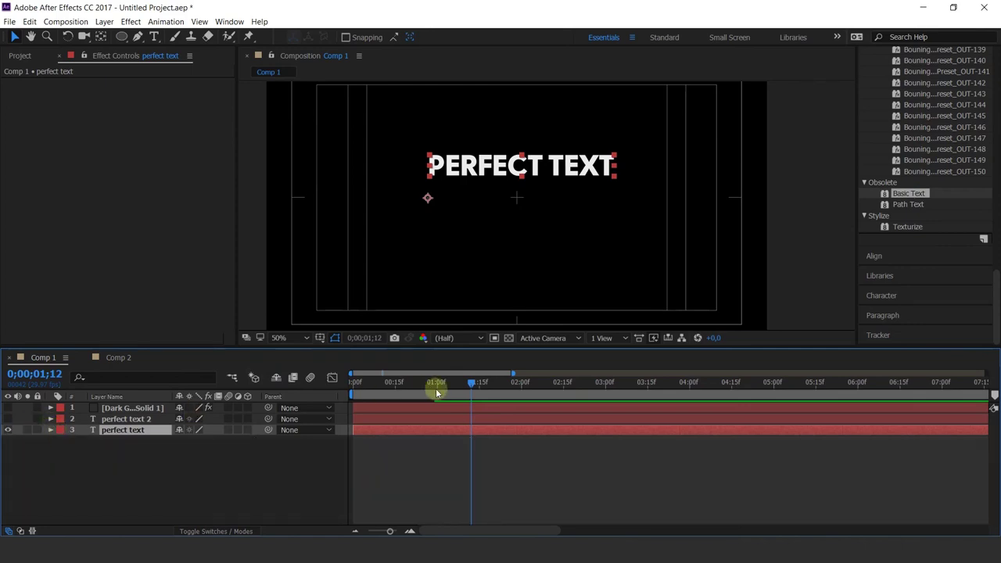
left_click_drag(435, 383, 328, 395)
key("space")
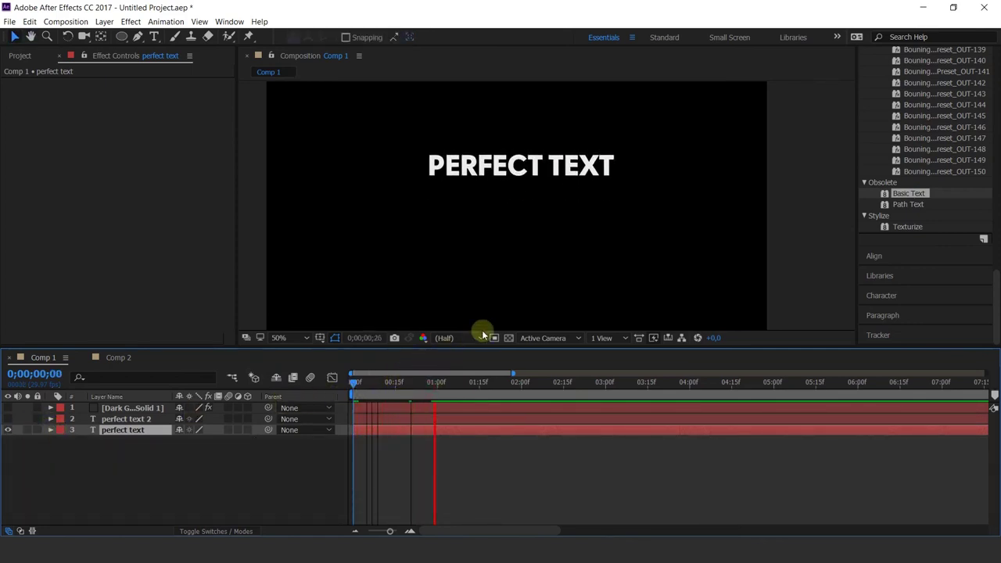
key("space")
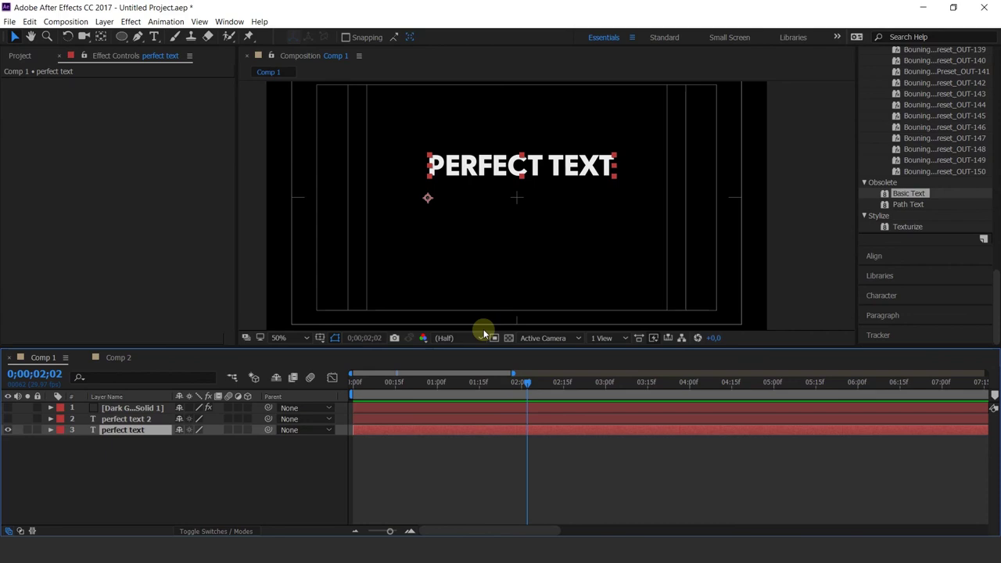
Browse the text animation presets and text effects, including the Bouning-In and Bouning-Out preset folders
scroll(934, 98, "up", 10)
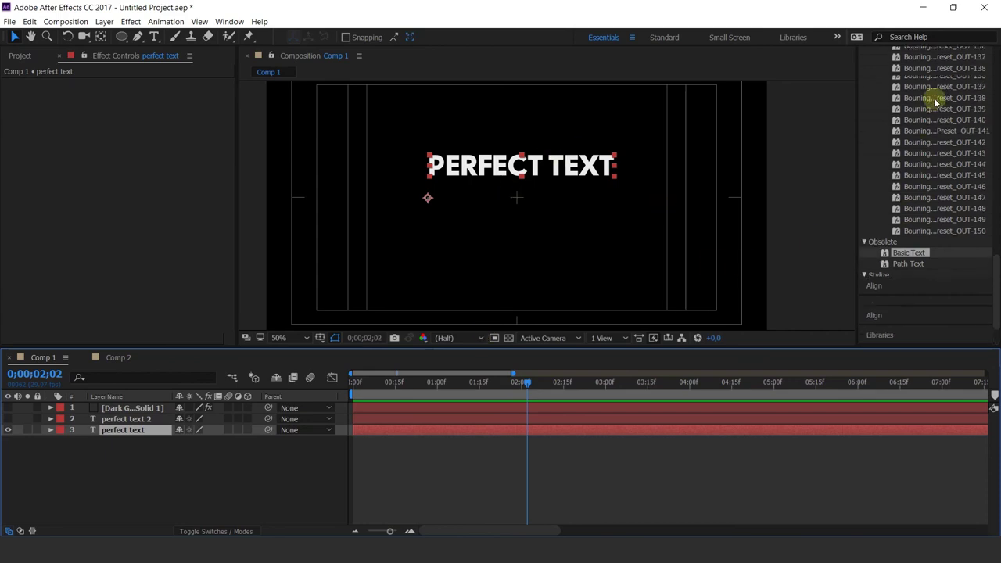
scroll(935, 103, "up", 10)
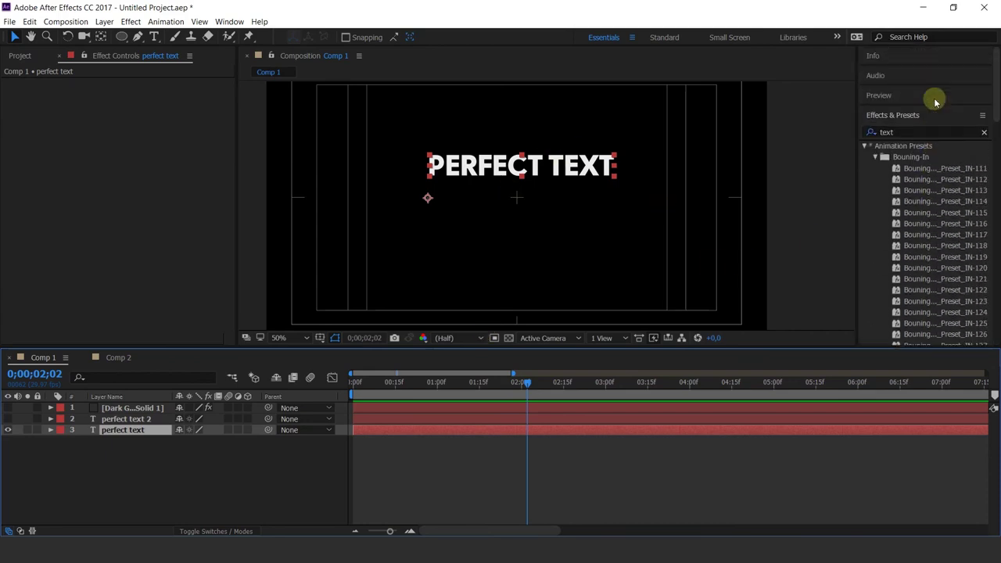
scroll(924, 225, "down", 10)
scroll(925, 226, "down", 15)
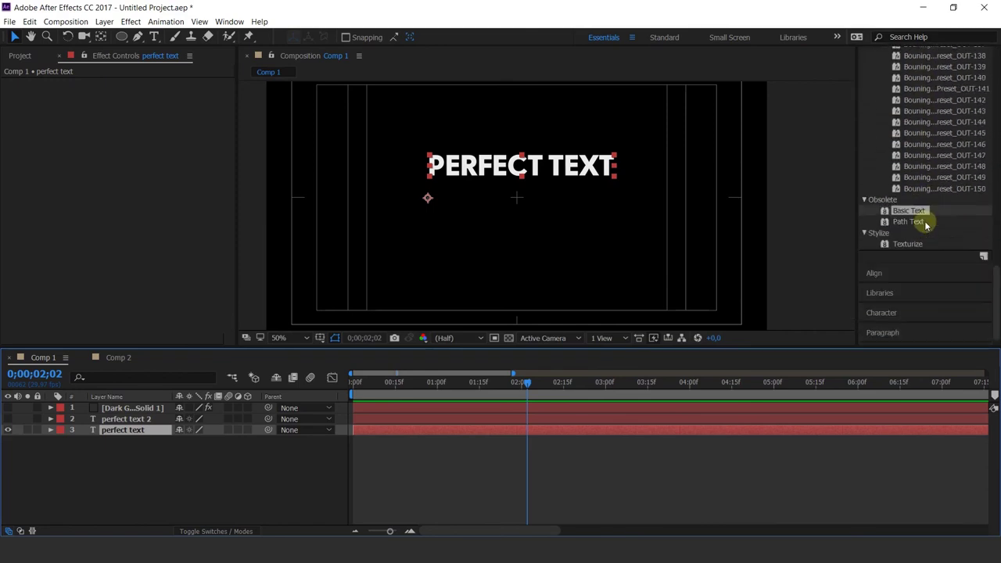
scroll(927, 120, "up", 5)
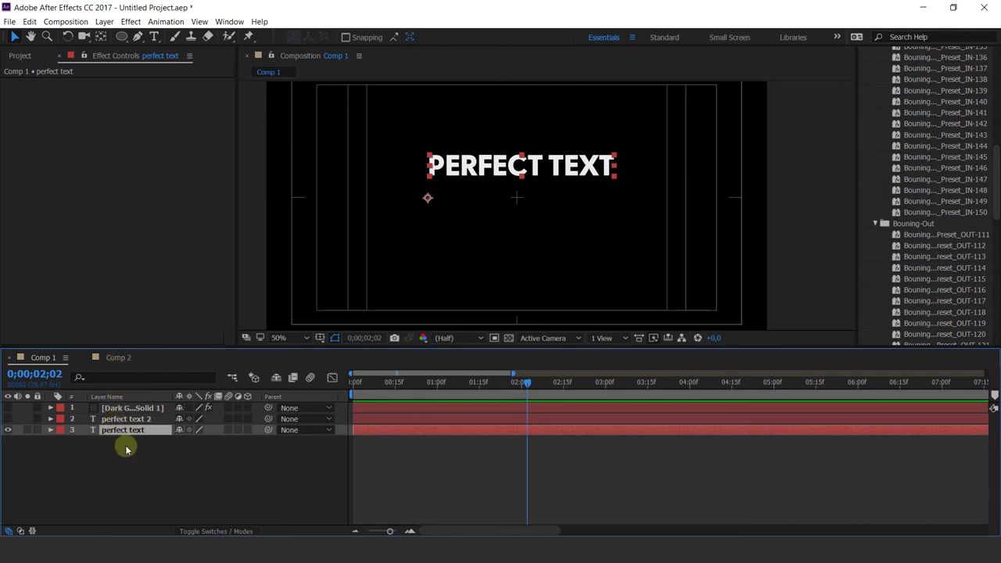
Switch to Comp 2 and remove Animator 1 from the PErfect text layer
left_click(109, 357)
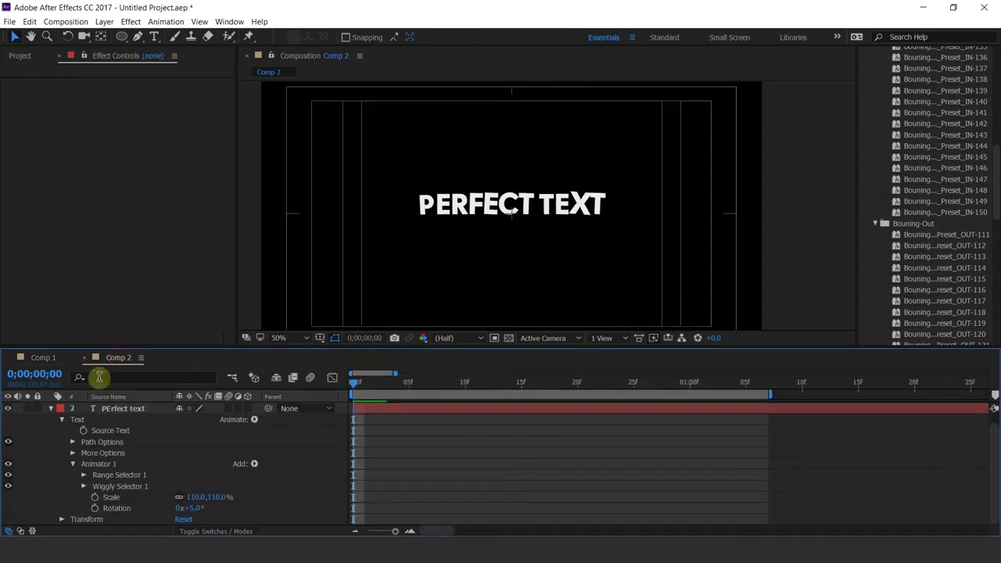
left_click(118, 408)
left_click(89, 464)
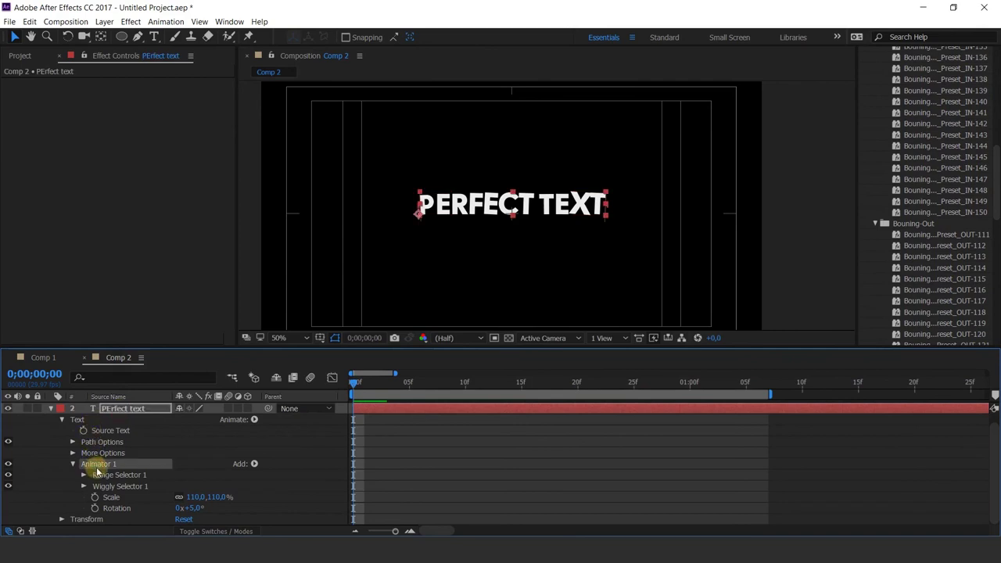
key("ctrl+z")
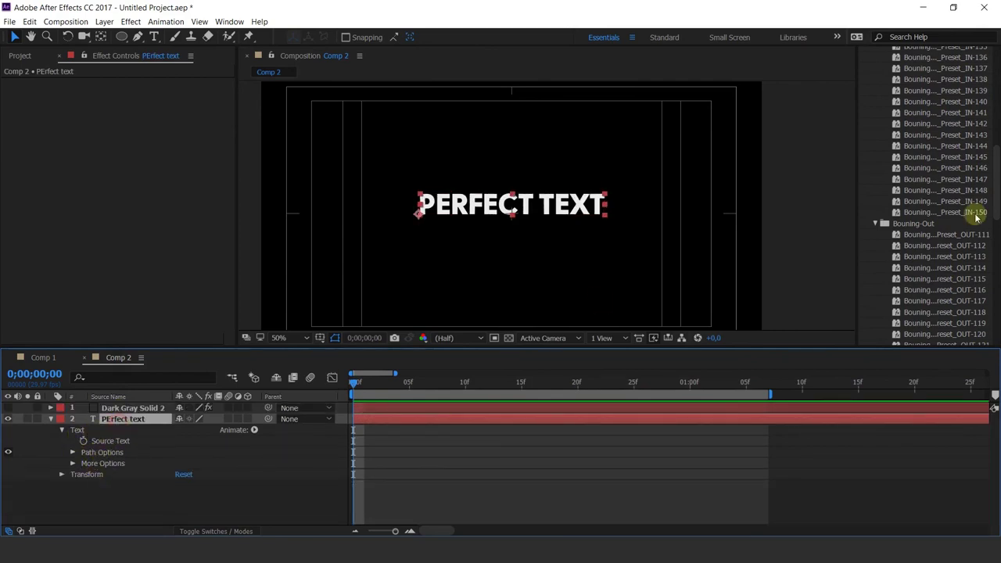
Try the Bouning-In animation preset IN-111 on the PErfect text layer, previewing it and undoing its application
scroll(938, 134, "up", 3)
scroll(938, 134, "up", 10)
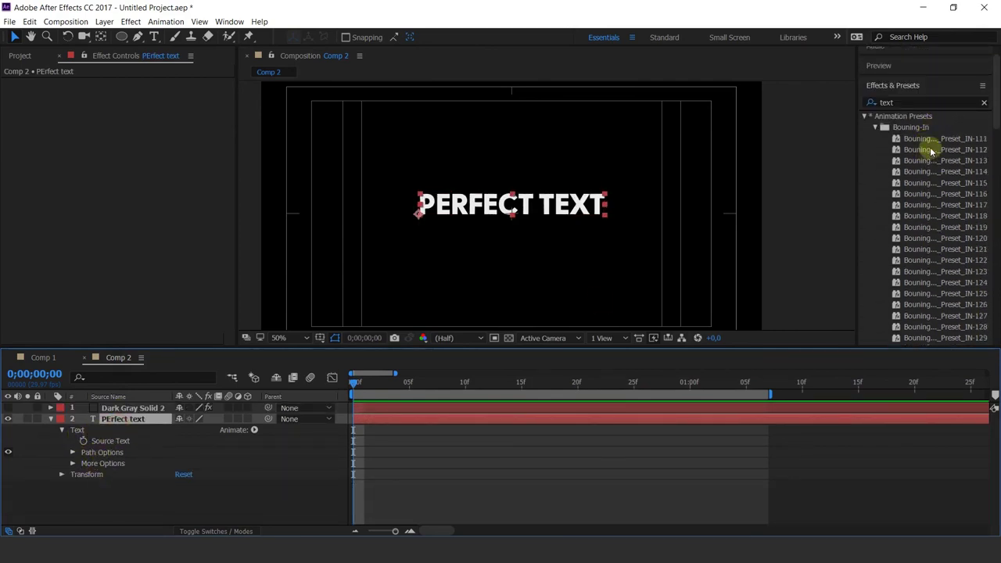
left_click(930, 138)
double_click(930, 139)
key("space")
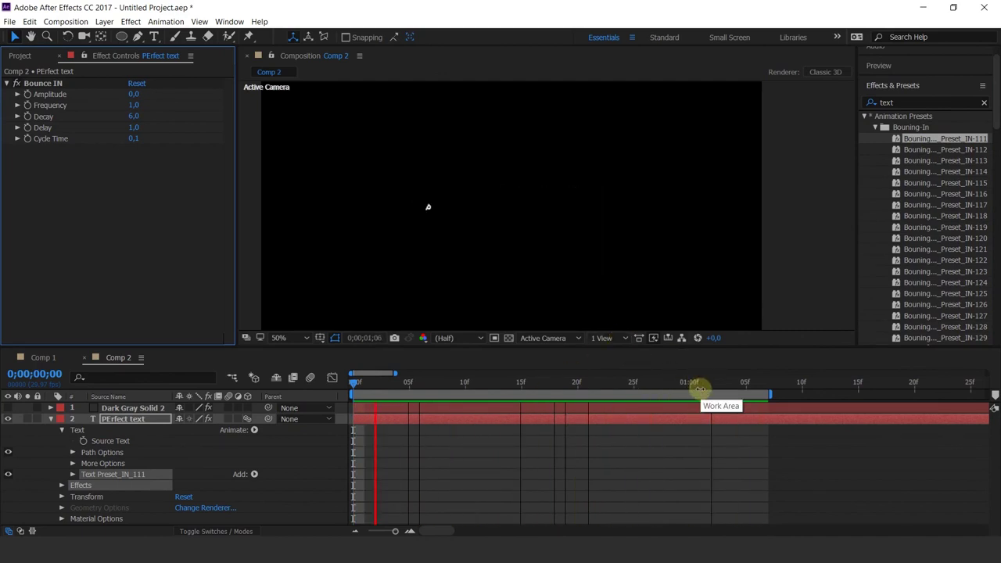
key("ctrl+z")
key("space")
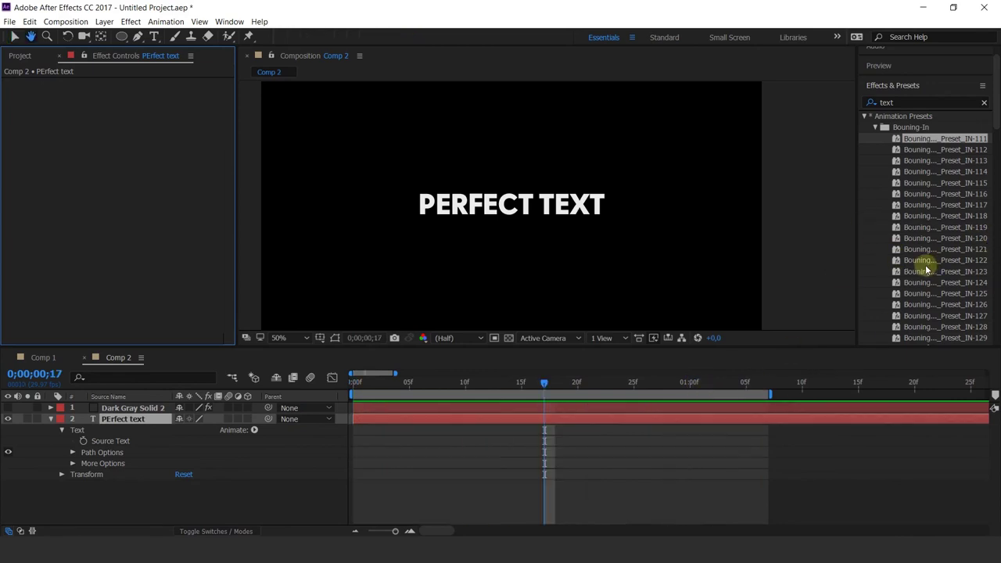
Apply the Bouning-In animation preset IN-148 to the PErfect text layer and preview it from the first frame
scroll(926, 265, "down", 5)
scroll(926, 268, "up", 1)
double_click(934, 190)
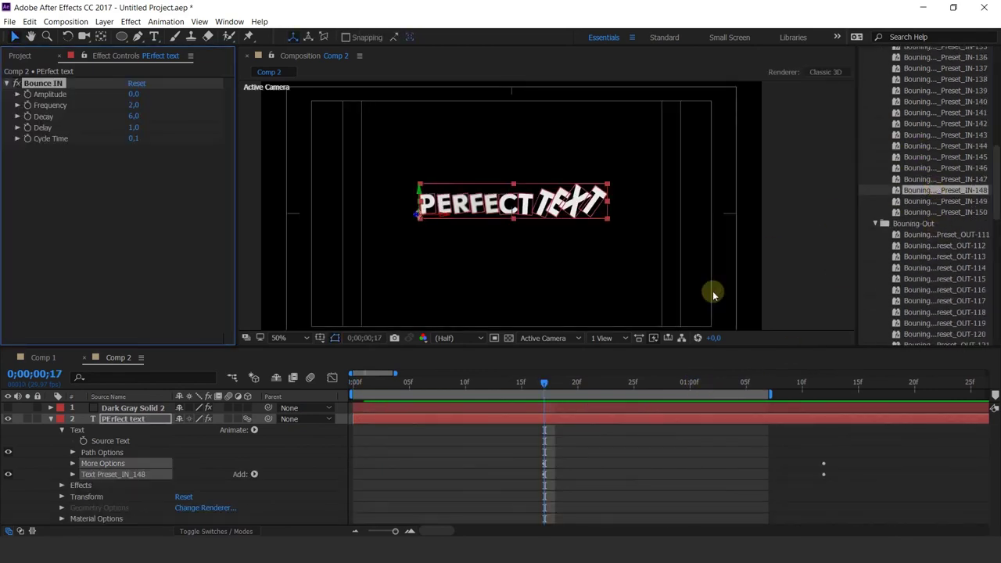
left_click_drag(485, 383, 293, 384)
key("space")
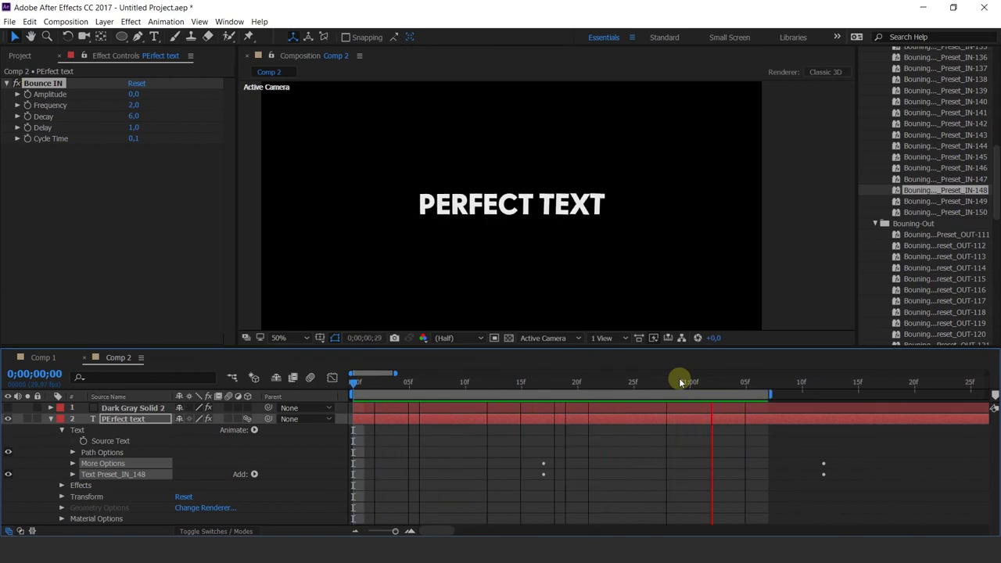
Collapse the PErfect text layer's properties and scrub through its bounce animation to 0;00;00;22
left_click(52, 419)
left_click(335, 413)
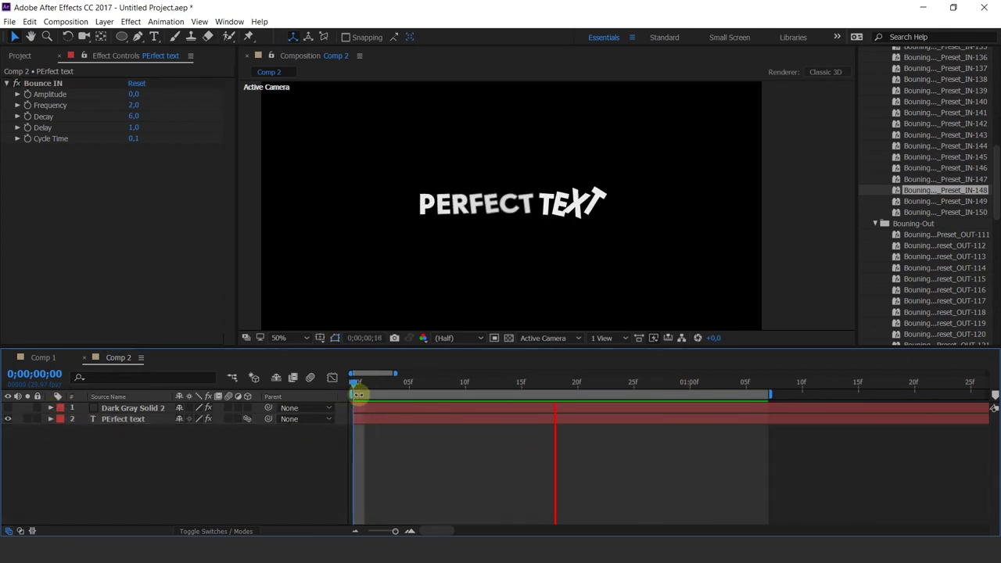
left_click_drag(357, 394, 600, 359)
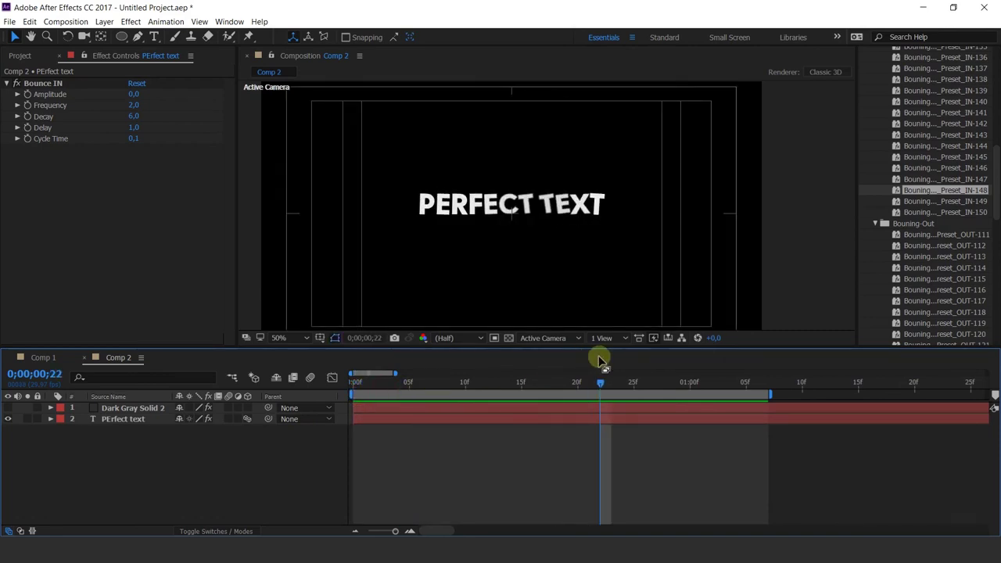